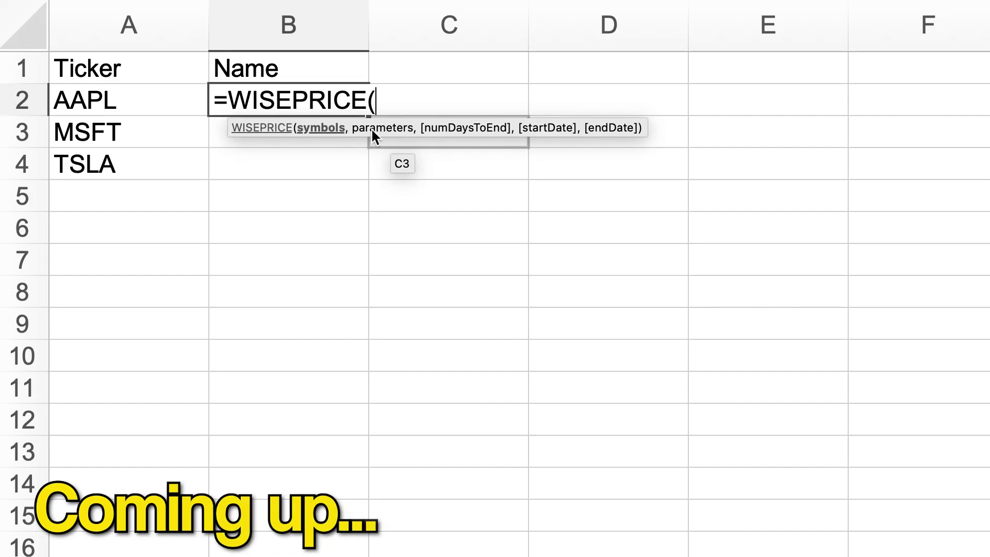
Step: Complete the WISEPRICE formula in B2 with tickers A2:A4 as symbols and the Name header in B1 as the parameter
left_click_drag(85, 100, 96, 156)
type(",")
left_click(274, 73)
key("Return")
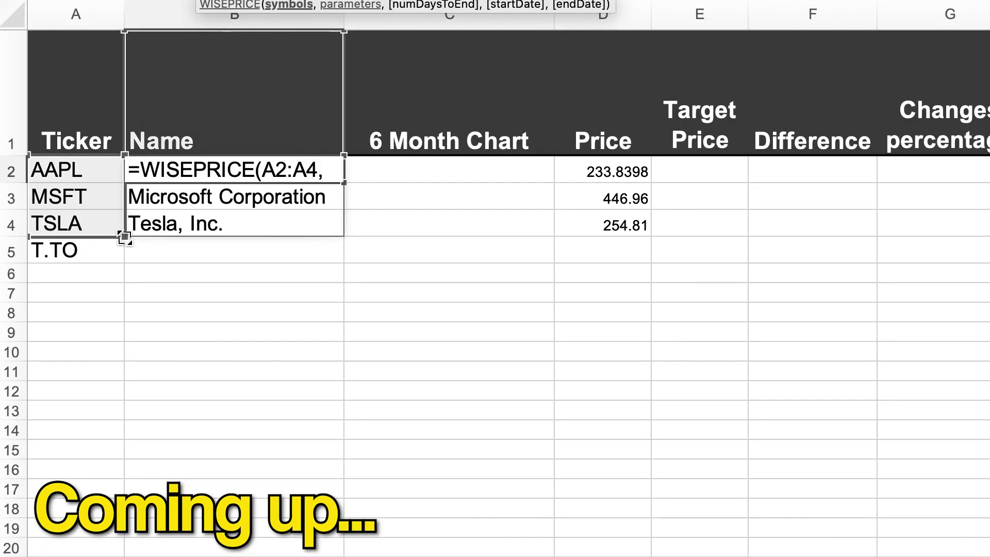
Step: Extend the ticker range to A2:A5 in the WISEPRICE formulas of the Name and Price columns
left_click_drag(125, 238, 124, 263)
key("Return")
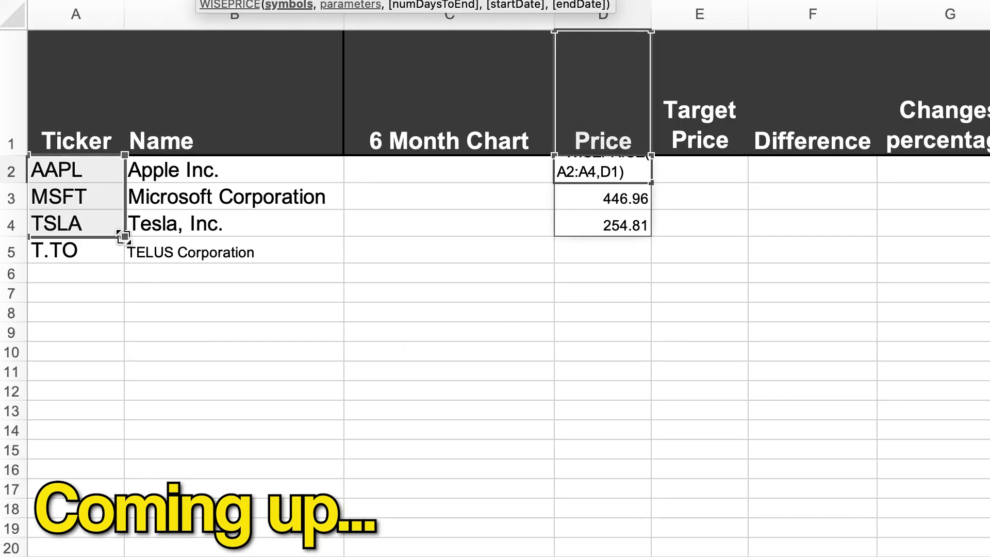
left_click_drag(124, 236, 124, 263)
key("Return")
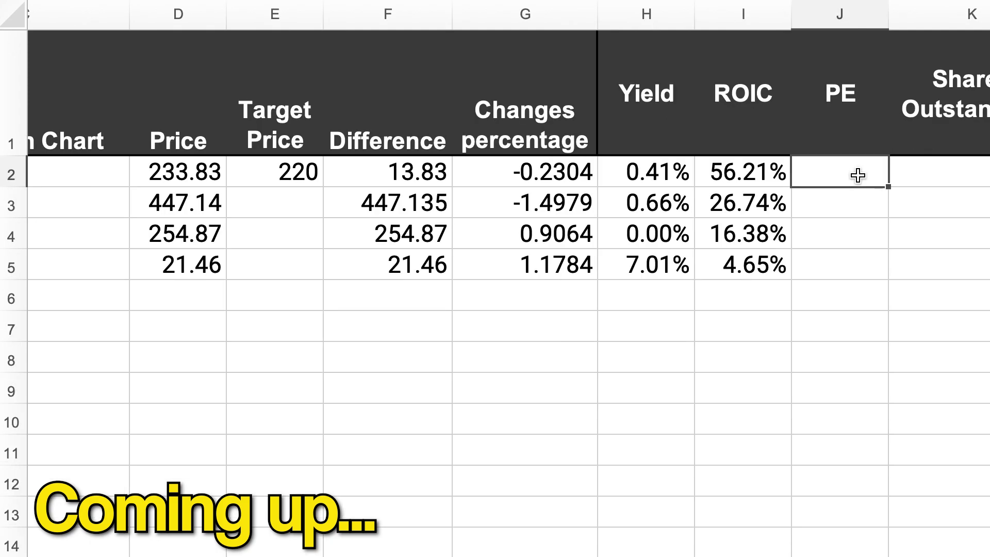
Step: Enter a WISEPRICE formula in J2 for tickers A2:A5, using the row of headers starting at PE in J1 as parameters
type("=wise")
key("Down")
key("Tab")
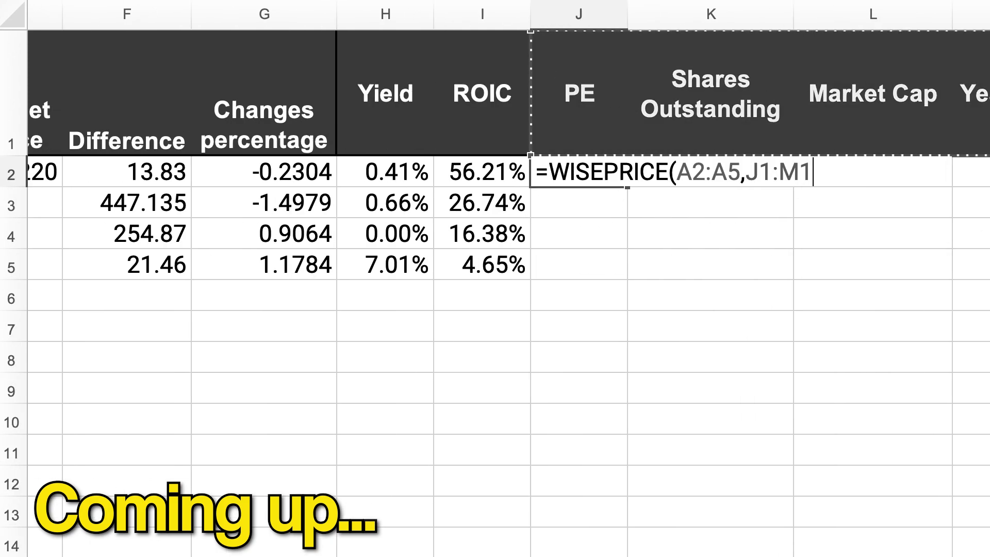
key("shift+Right")
type(")")
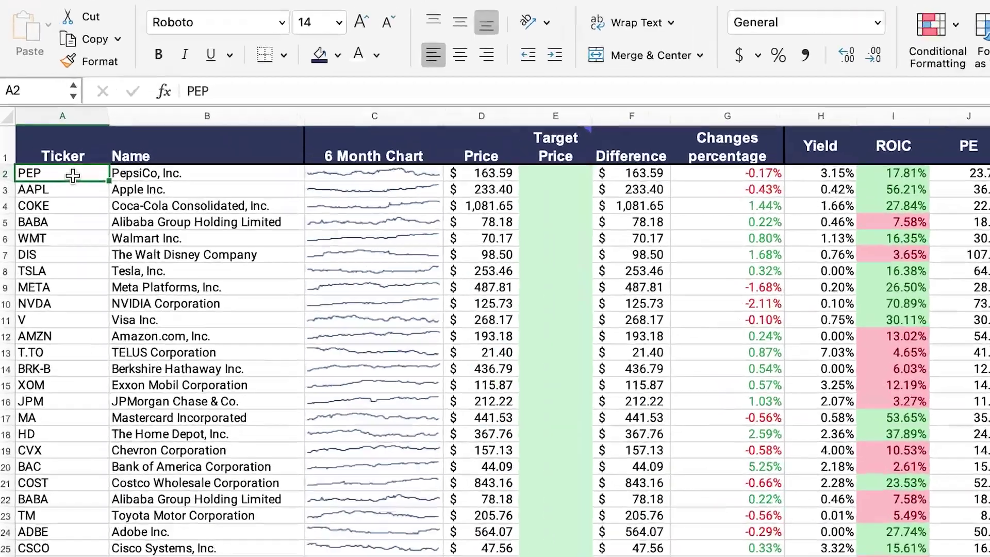
Step: Replace the ticker in A2 with CRM
key("Delete")
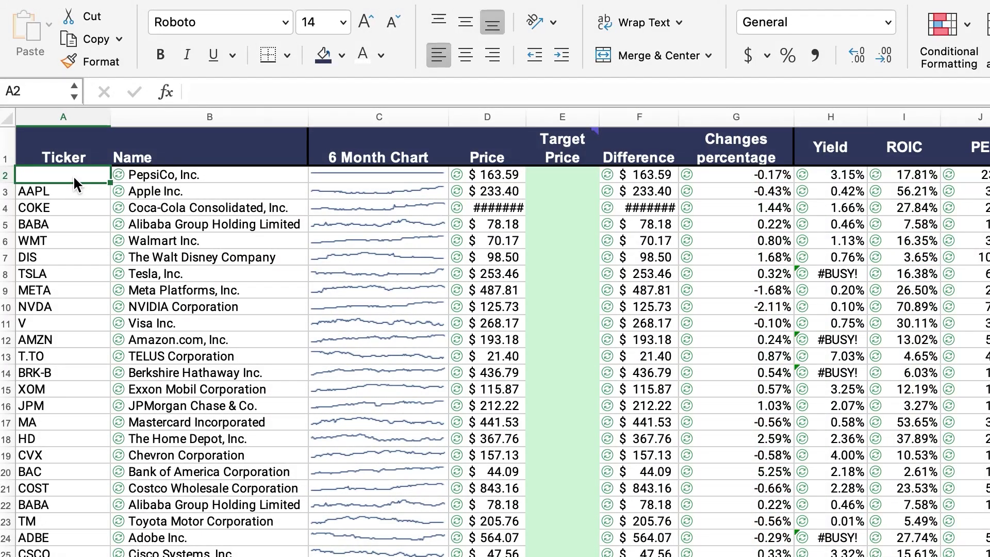
type("CRM")
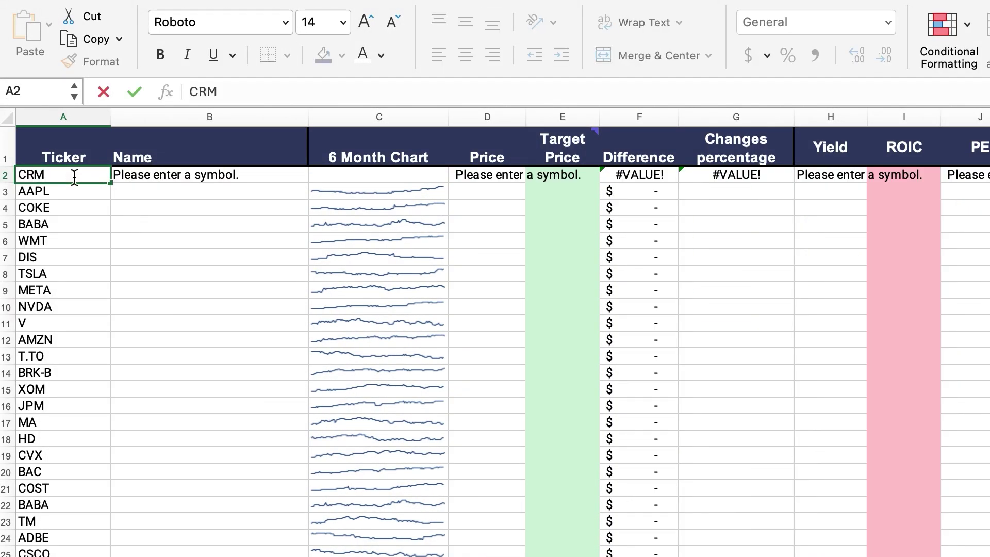
key("Return")
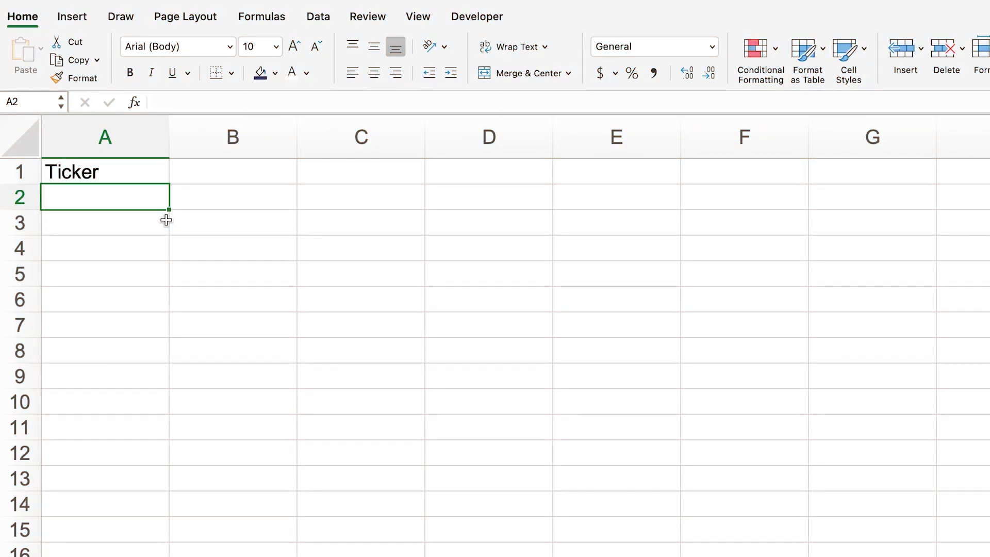
Step: Enter the tickers AAPL, MSFT and TSLA in cells A2 to A4 under the Ticker header
type("AAPL")
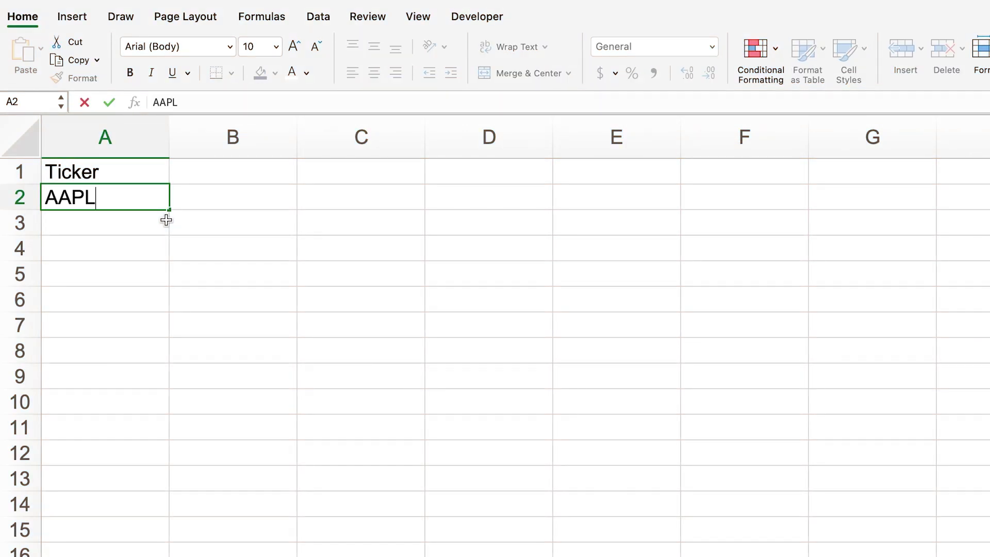
key("Return")
type("MSFT")
key("Return")
type("TSLA")
key("Return")
Step: Add the header Name in B1 and select the cell beneath it
key("Right")
key("Up")
key("Up")
key("Up")
key("Up")
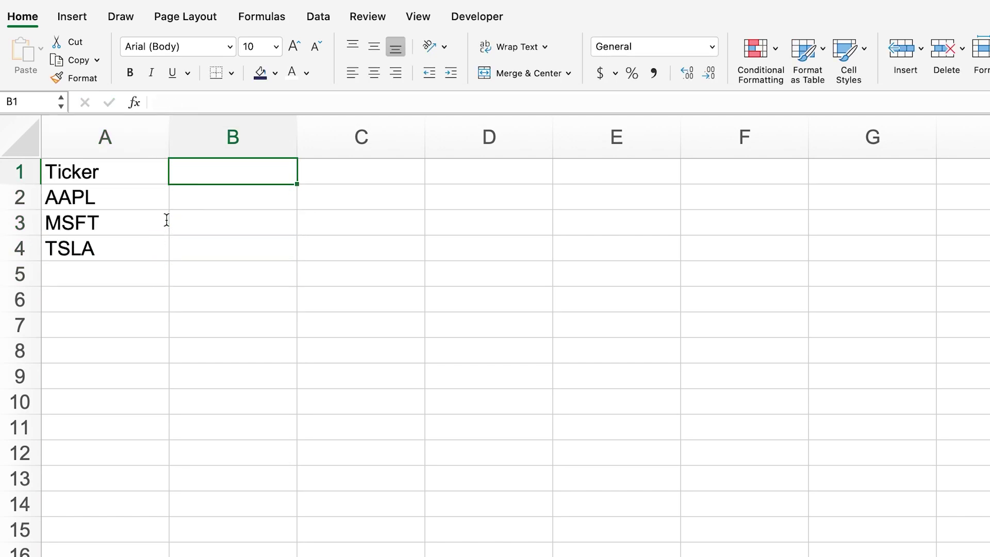
left_click_drag(221, 177, 984, 172)
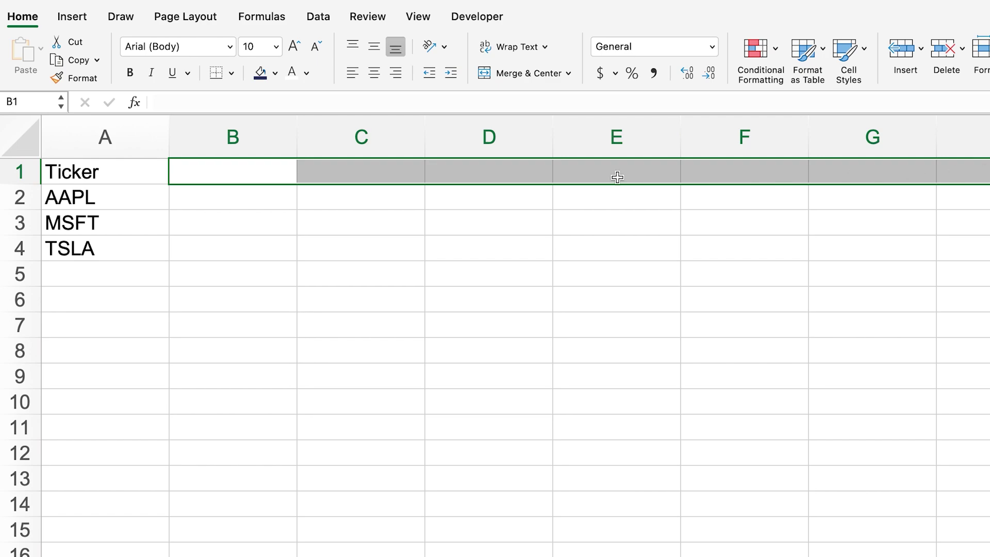
left_click(273, 177)
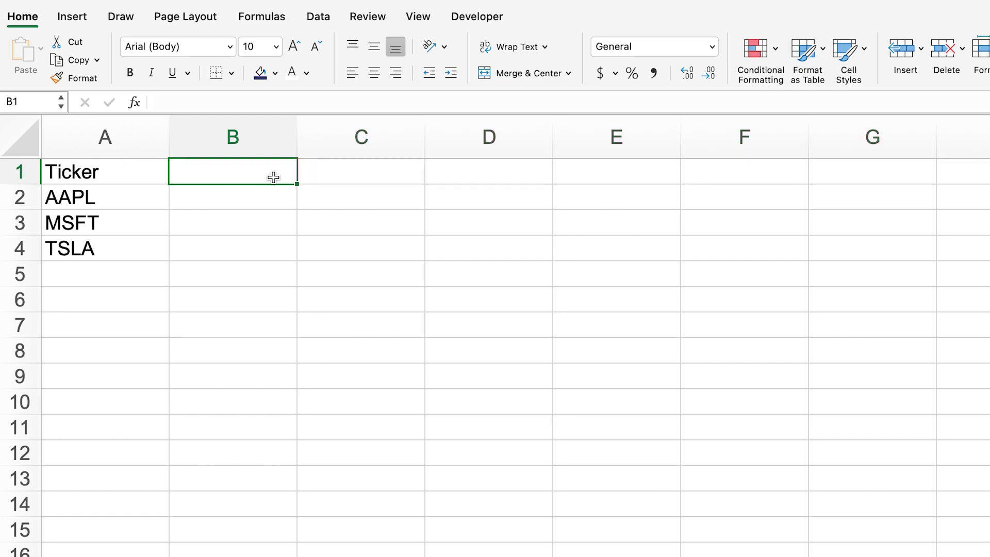
type("Name")
left_click(240, 203)
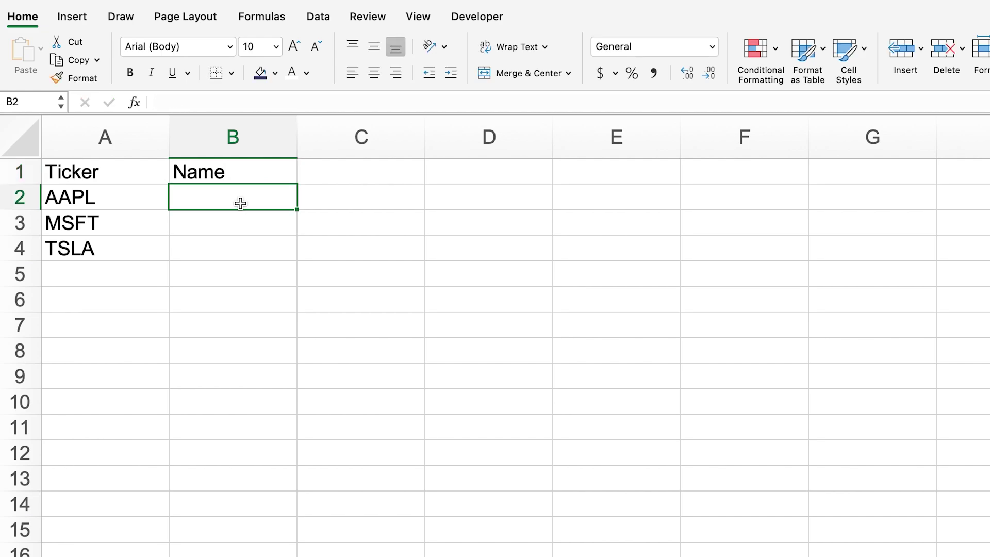
left_click_drag(240, 203, 251, 241)
left_click(254, 196)
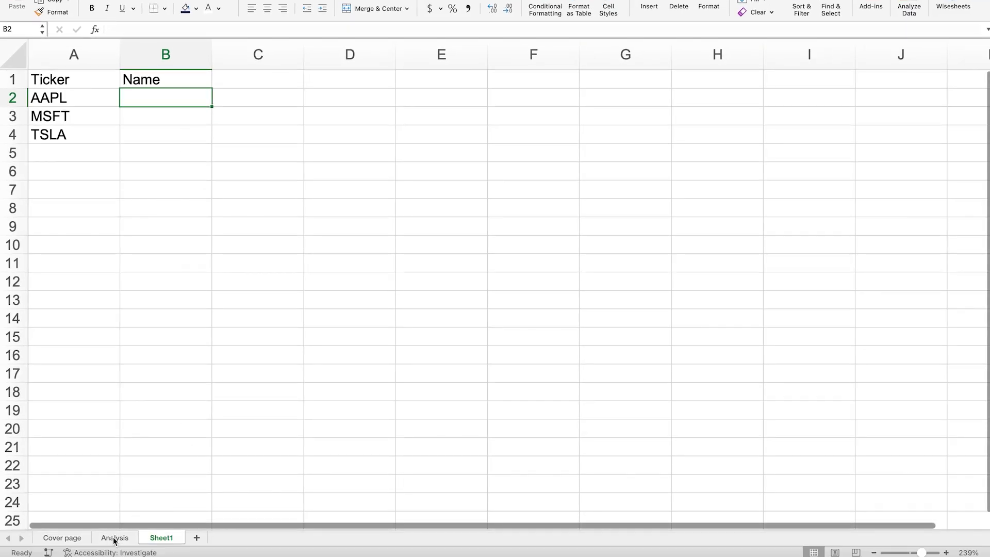
Step: Examine the metric column headers on the Analysis sheet
left_click(114, 538)
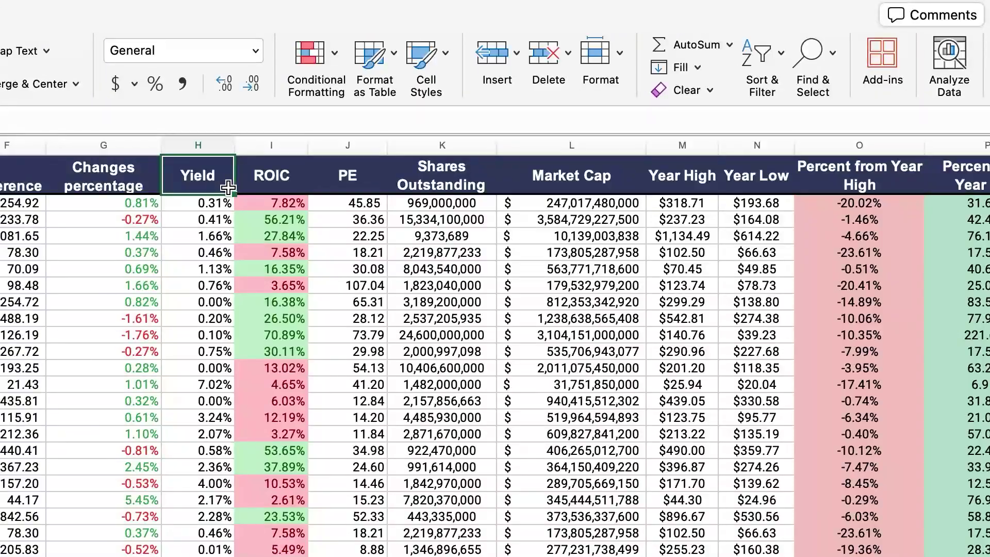
left_click(516, 104)
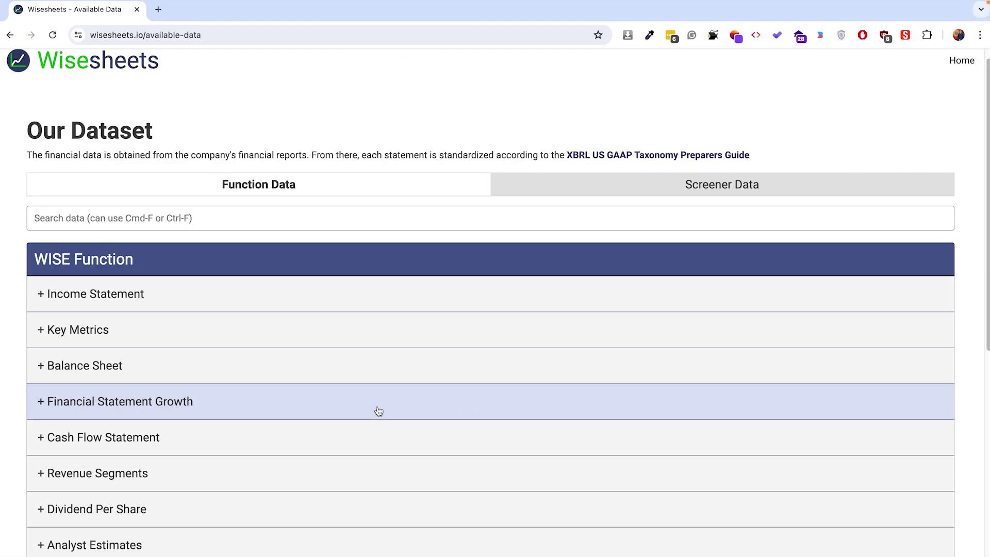
Step: On the Wisesheets available-data page, review the parameters listed under Income Statement and Key Metrics
scroll(379, 411, "down", 1)
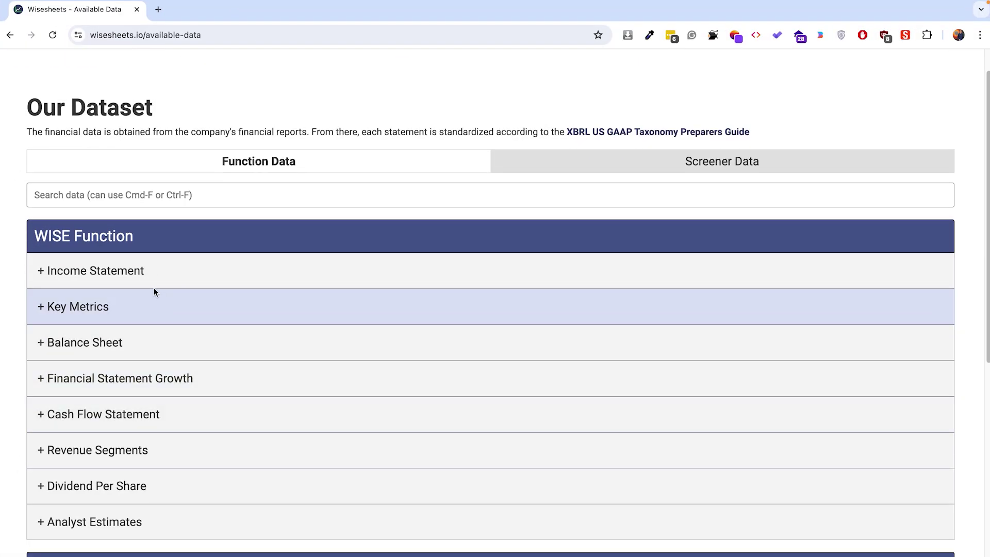
left_click(154, 279)
scroll(223, 294, "down", 2)
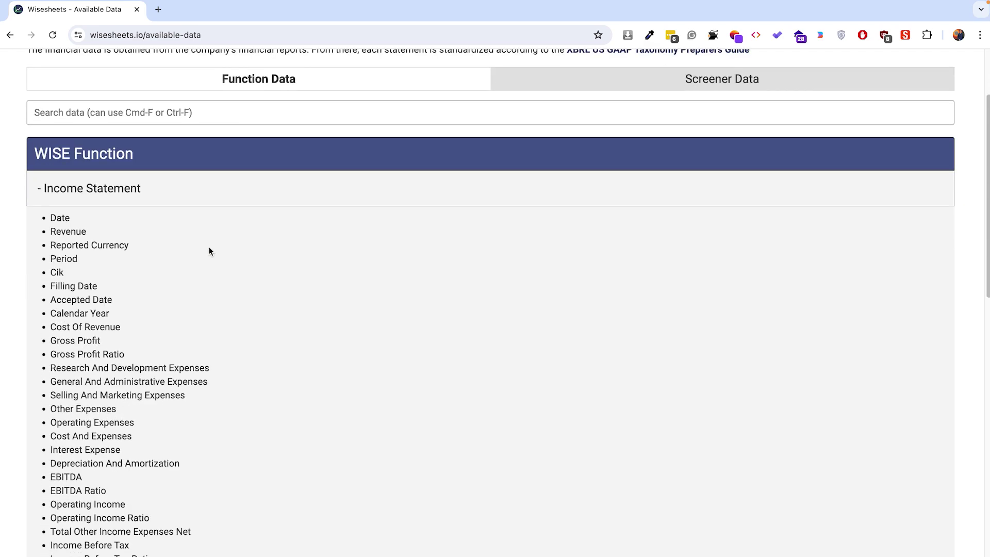
left_click(186, 204)
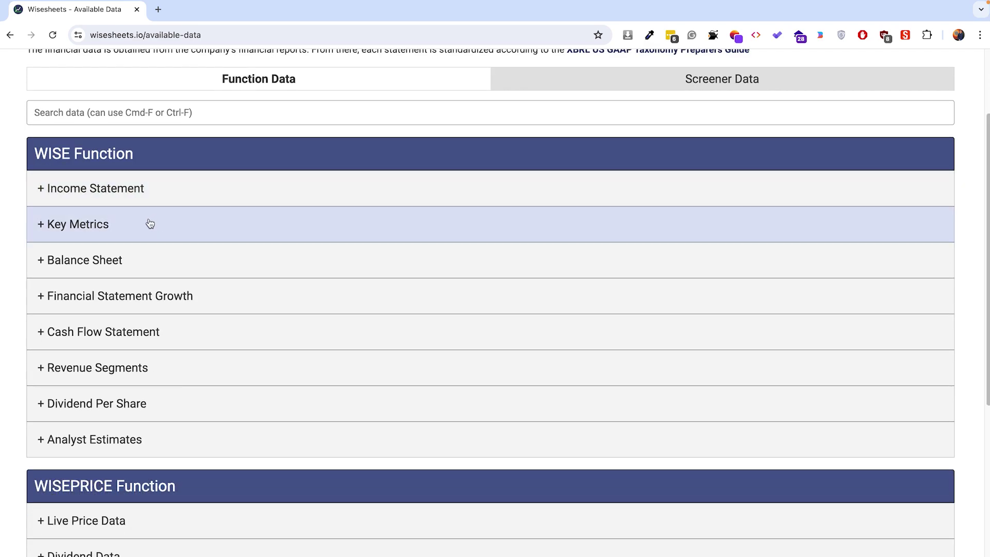
left_click(149, 225)
scroll(174, 282, "down", 5)
scroll(176, 285, "up", 4)
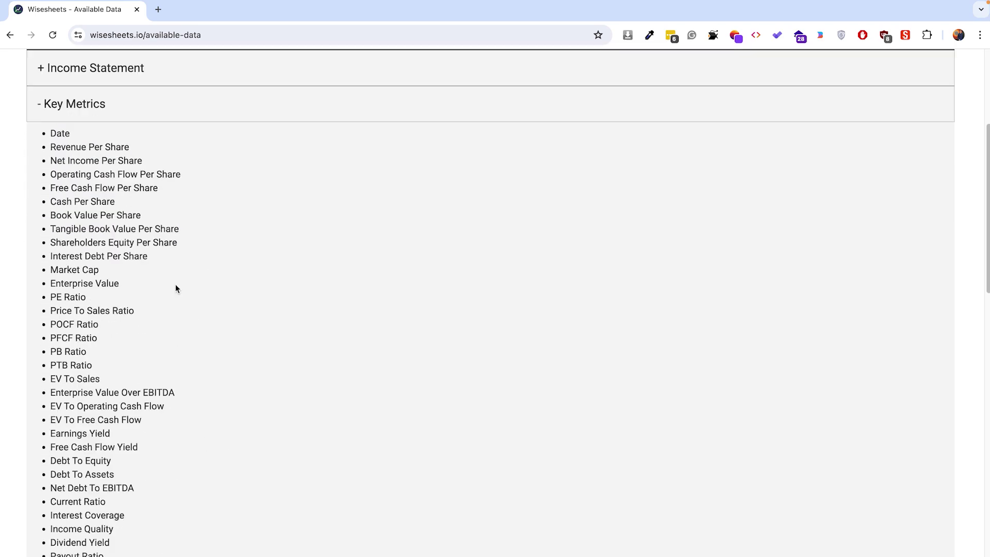
left_click(135, 179)
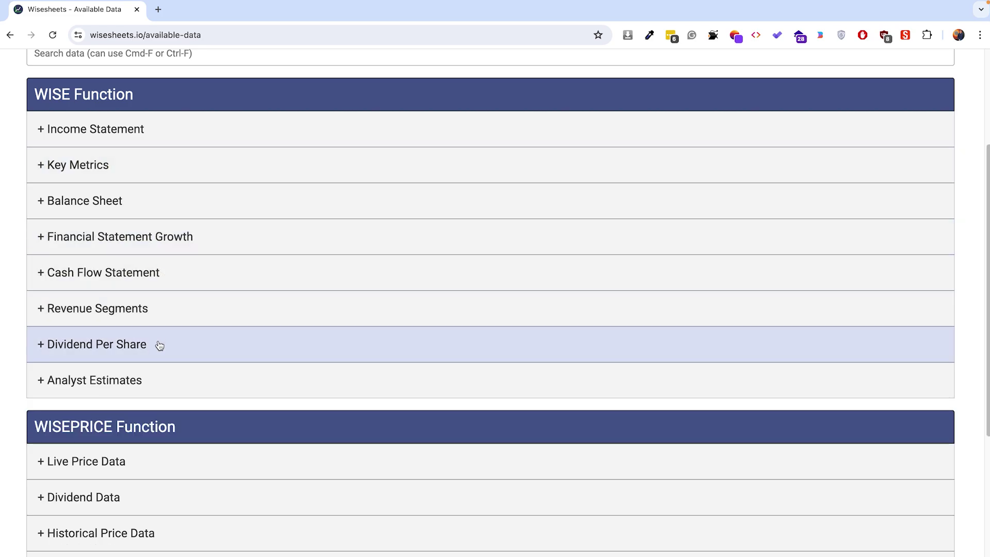
Step: Look over the WISE and WISEPRICE function categories and highlight Revenue in the Income Statement list
scroll(166, 376, "down", 1)
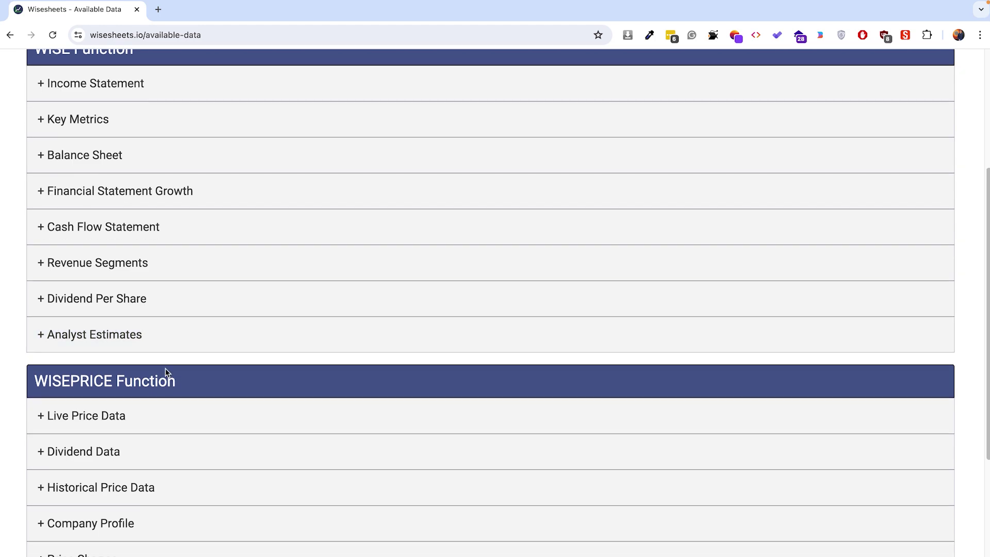
scroll(166, 370, "down", 3)
scroll(166, 371, "up", 7)
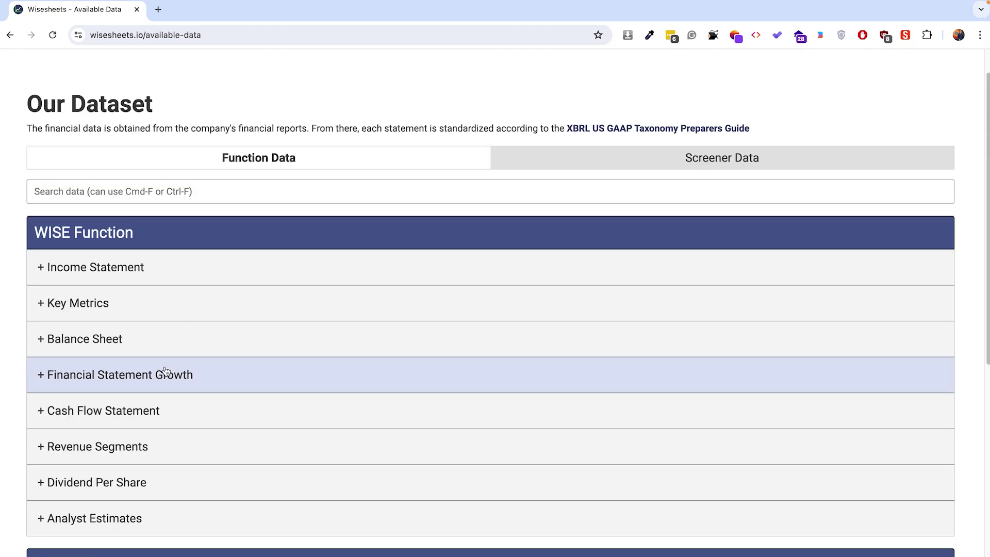
left_click(166, 271)
double_click(67, 311)
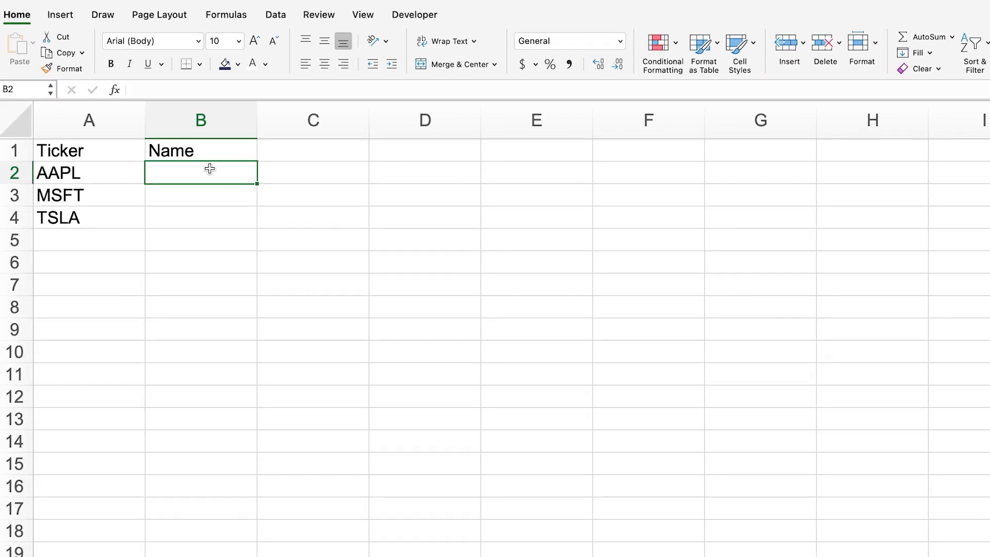
Step: Back in the spreadsheet, enter =WISEPRICE(A2:A4,B1) in B2 to retrieve the company names for all three tickers
left_click_drag(203, 150, 201, 206)
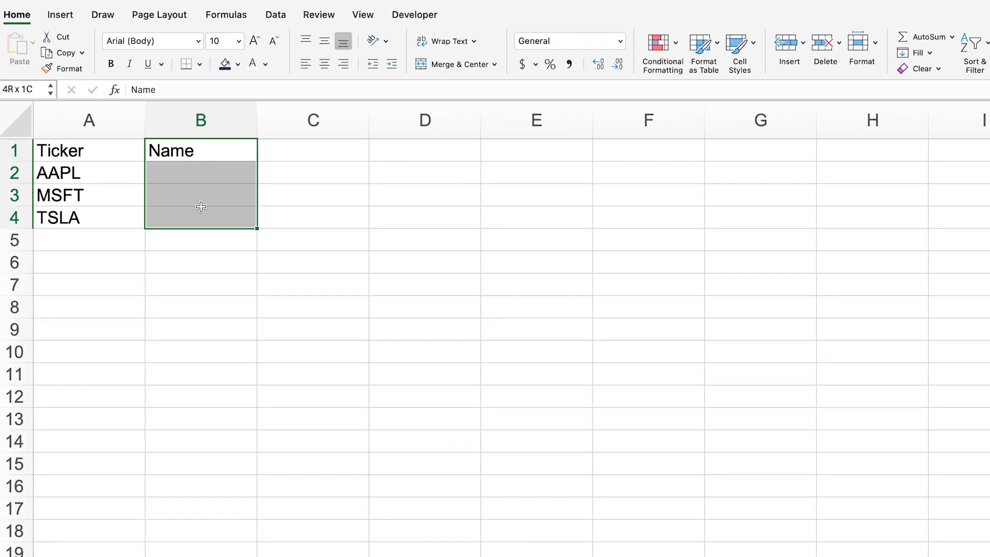
left_click(200, 173)
type("=w")
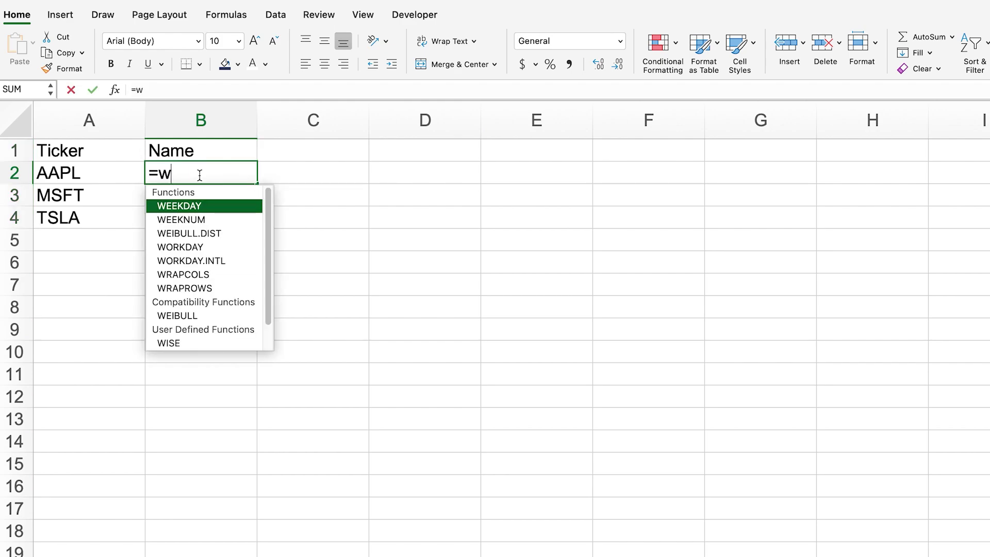
type("ise")
key("Down")
key("Down")
key("Tab")
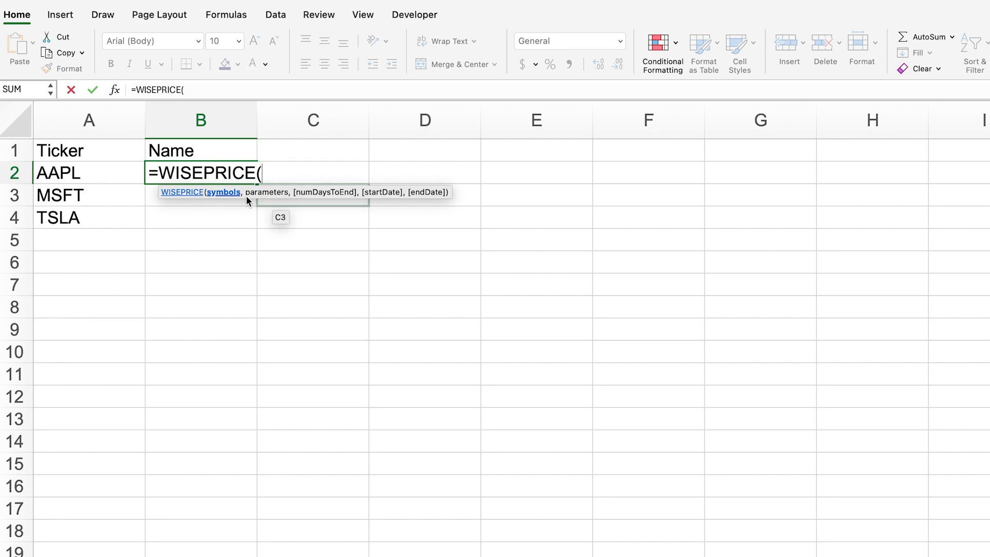
left_click_drag(61, 174, 66, 212)
type(",")
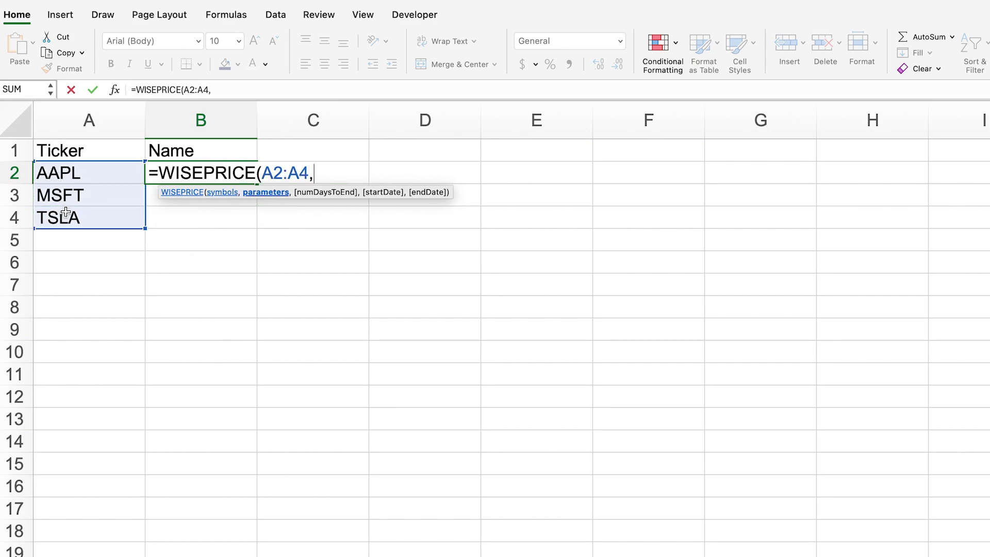
left_click(194, 152)
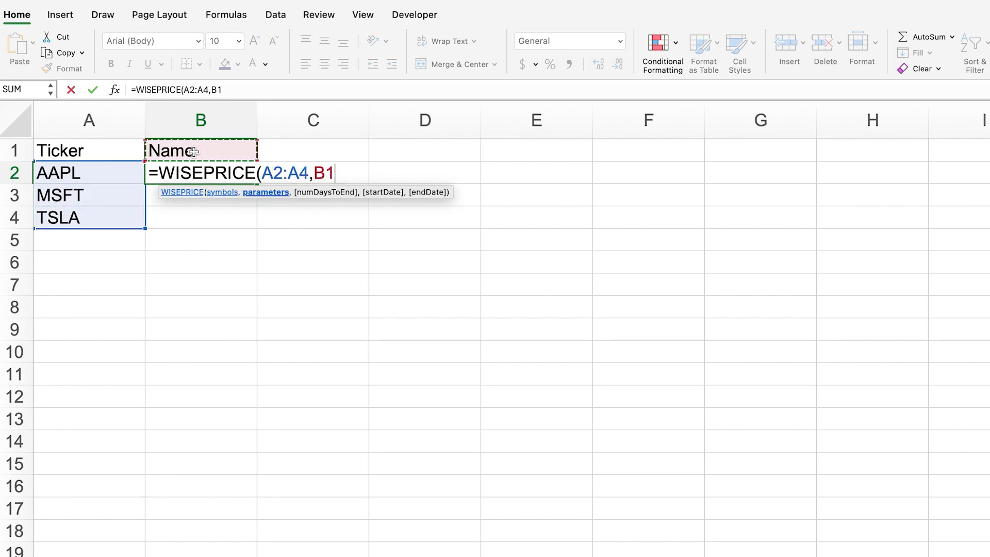
type(")")
key("Return")
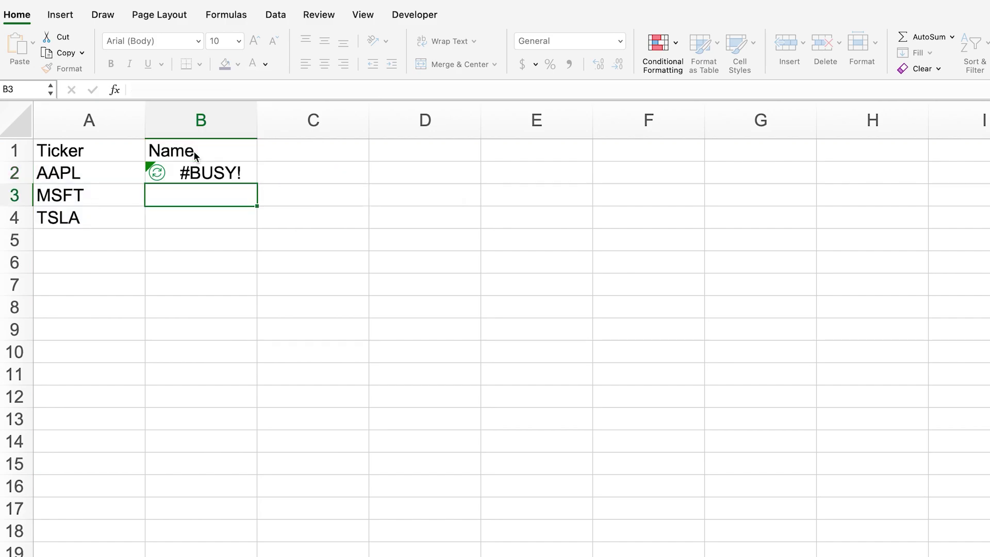
left_click_drag(194, 173, 240, 219)
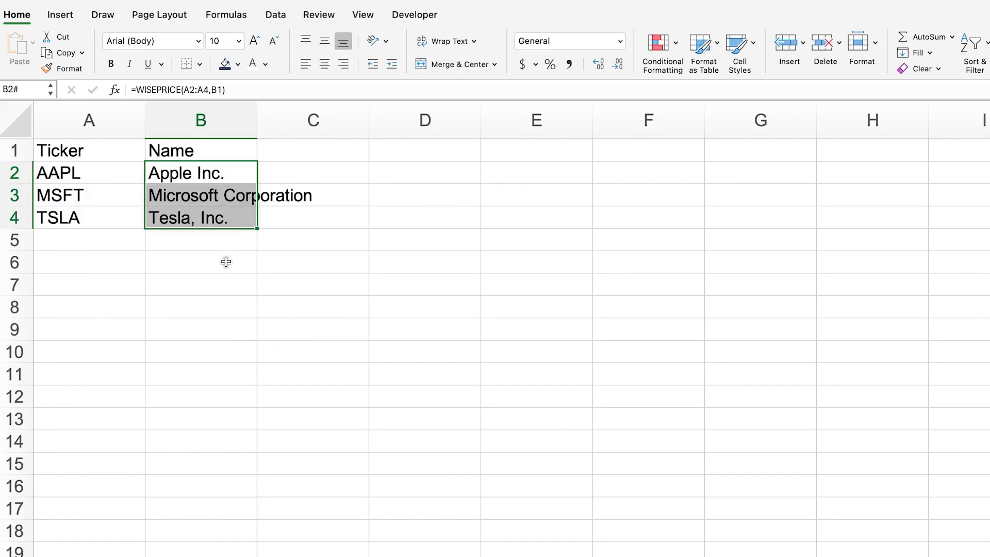
left_click(219, 253)
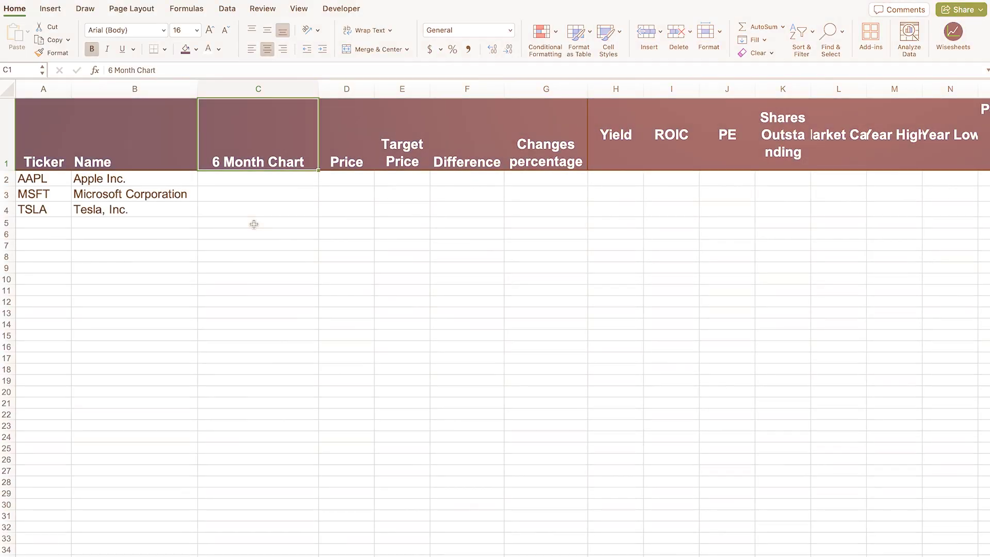
Step: Review the row 1 headers from 6 Month Chart through Percent from Year Low
key("Right")
key("Right")
key("Right")
key("Right")
key("Right")
key("Right")
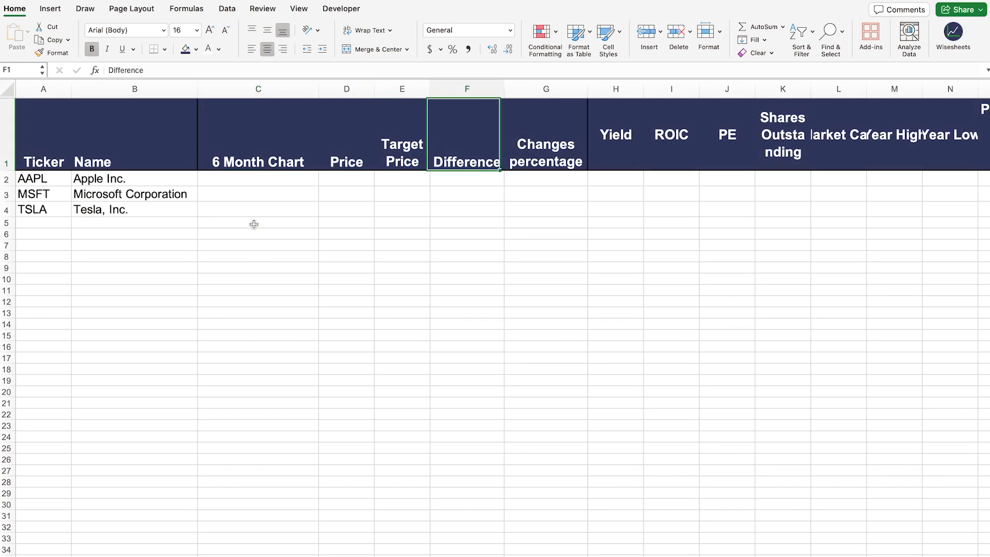
key("Right")
key("Right")
key("Right")
key("Right")
key("Right")
key("Right")
key("Right")
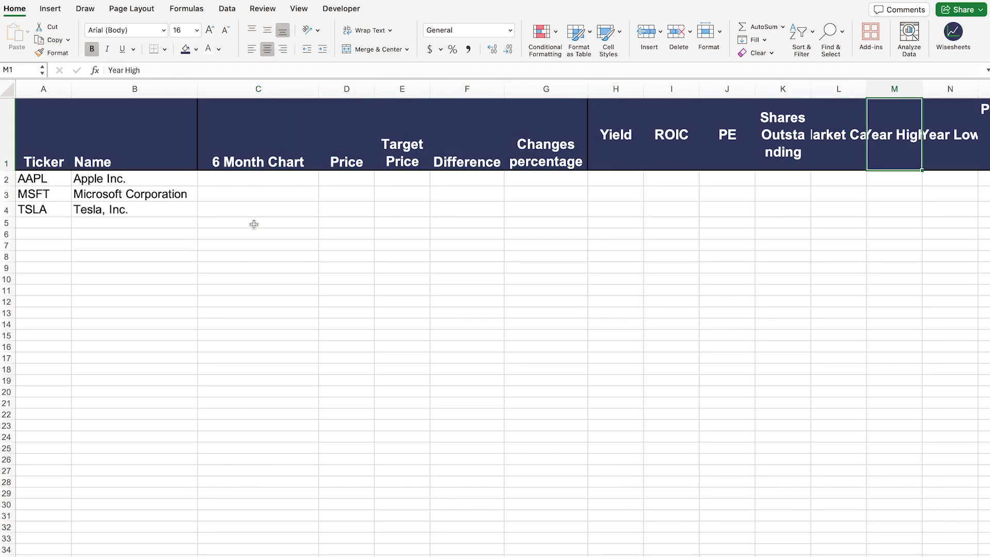
key("Right")
key("Right")
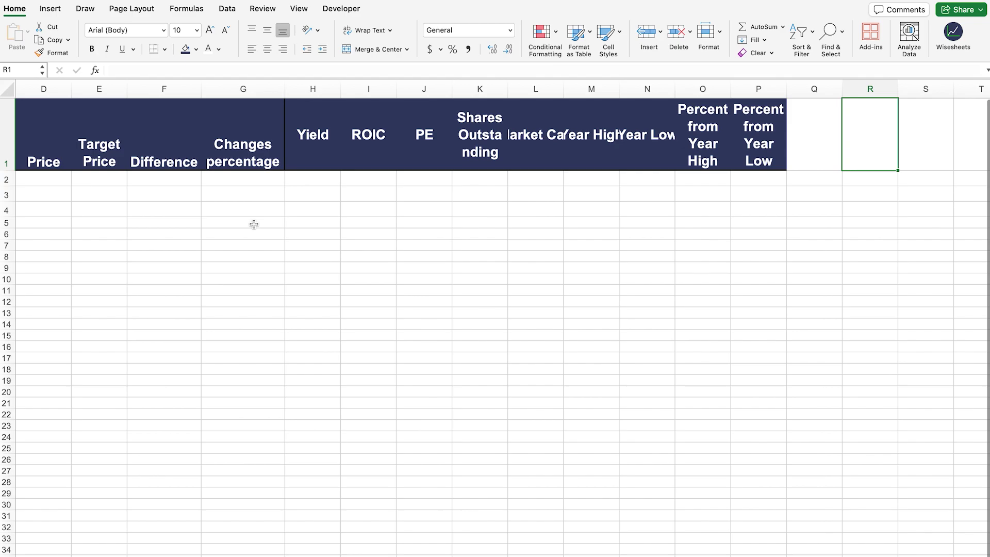
Step: Go back along the row 1 headers to the Ticker column and look over the empty 6 Month Chart cells
key("Left")
key("Left")
key("Left")
key("Left")
key("Left")
key("Left")
key("Left")
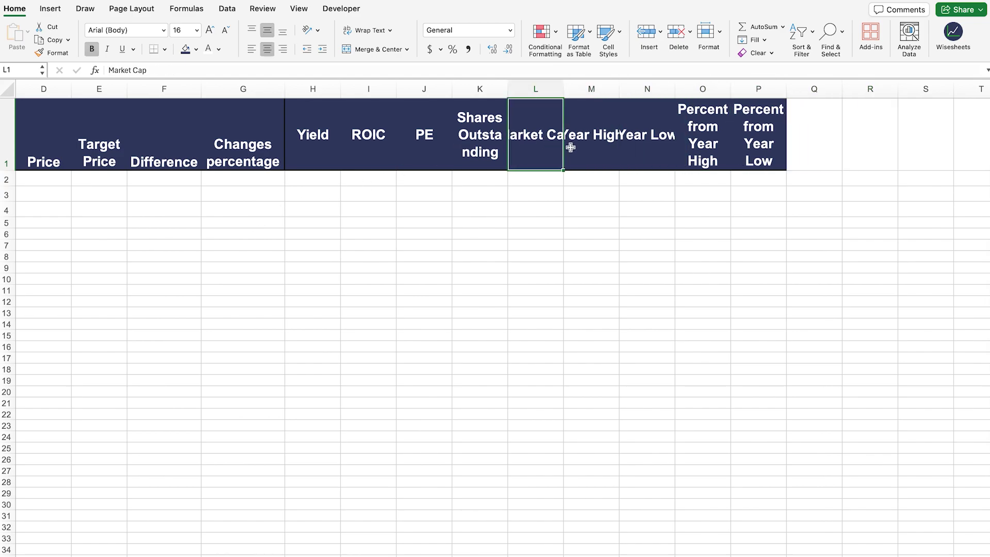
key("Left")
key("Left")
key("Left")
key("Left")
key("Left")
key("Left")
key("Left")
key("Left")
key("Left")
key("Left")
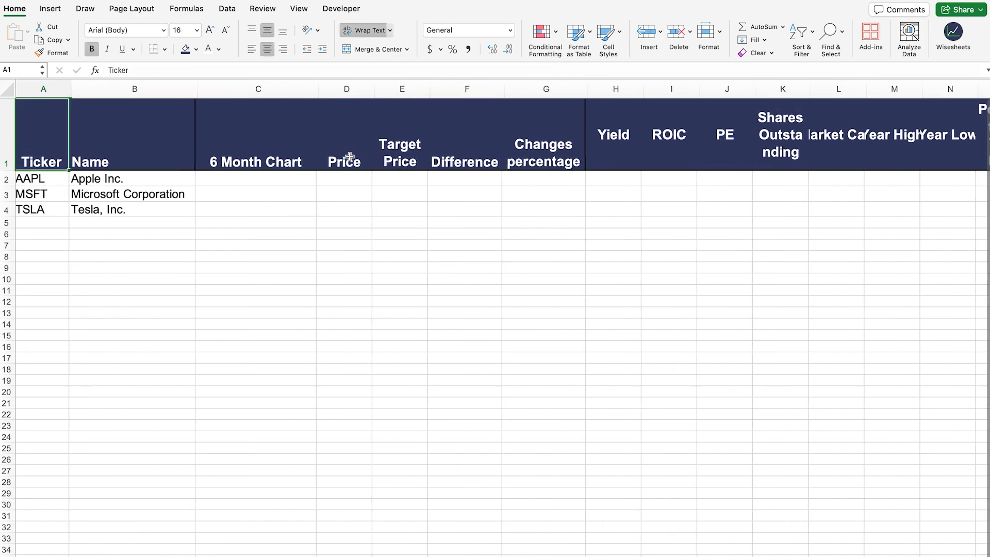
key("Down")
left_click(347, 178)
left_click_drag(259, 177, 257, 207)
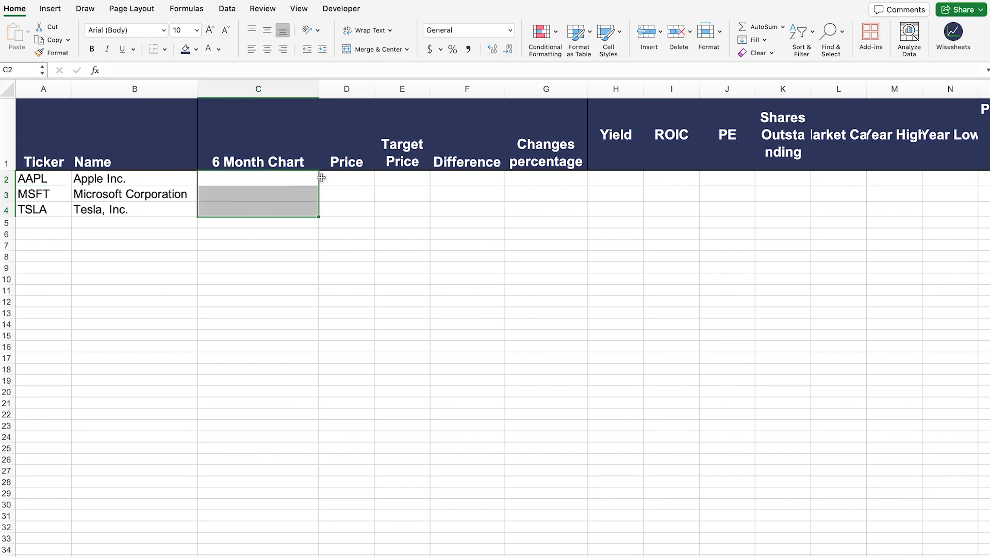
Step: Enter =WISEPRICE(A2:A4,D1) in D2 to retrieve the prices for the three tickers
left_click(346, 178)
type("=")
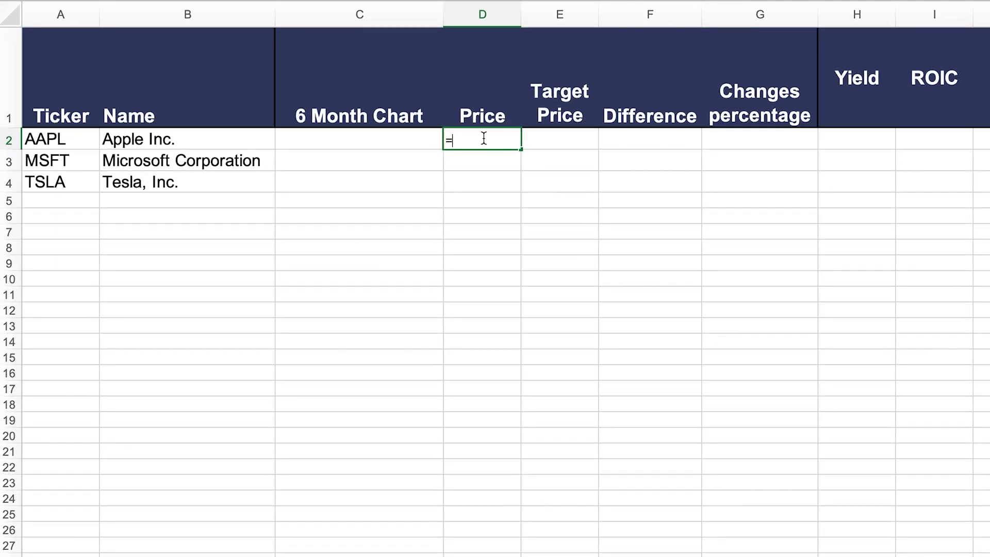
type("wise")
key("Down")
key("Down")
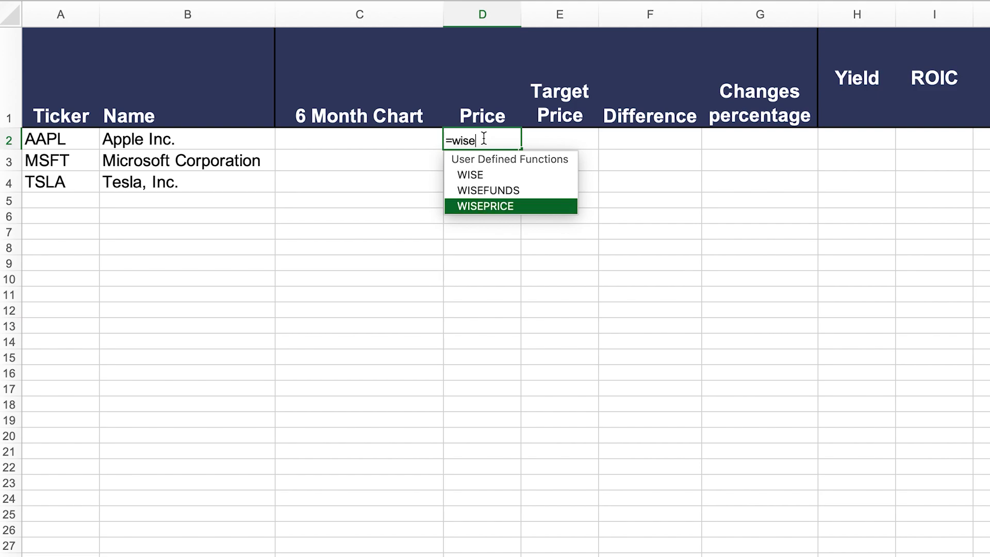
key("Tab")
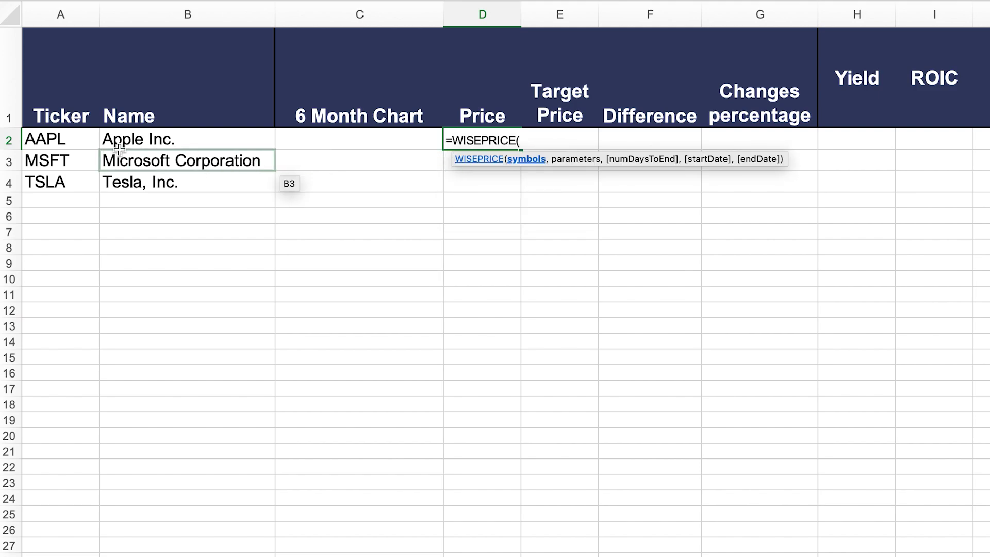
left_click_drag(71, 138, 63, 189)
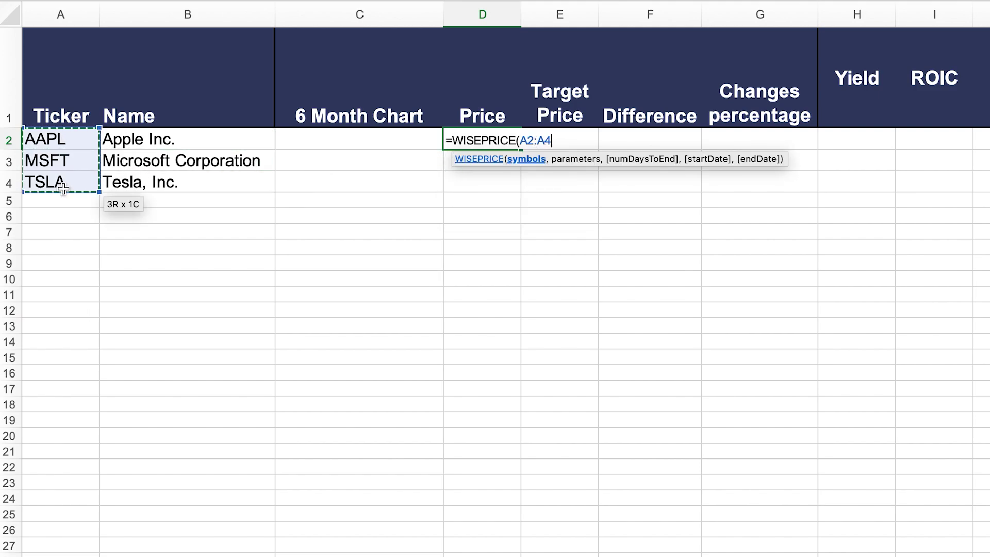
type(",")
left_click(486, 109)
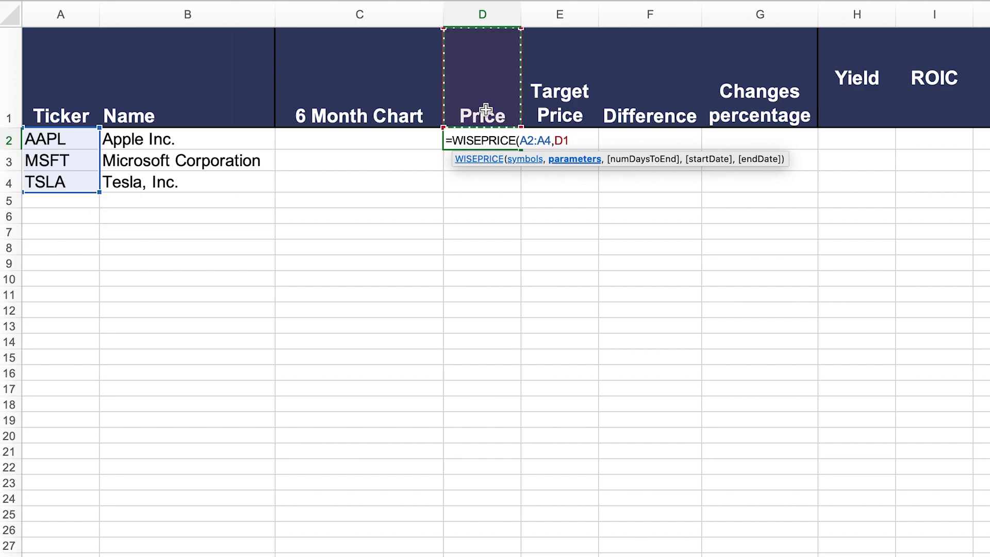
key("Return")
left_click(491, 140)
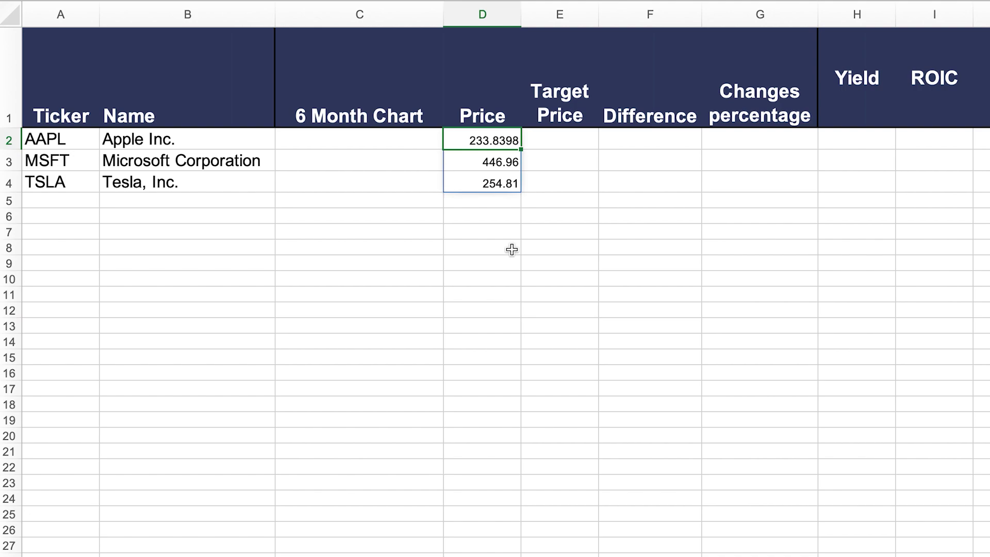
Step: Add the ticker T.TO in A5 below TSLA
left_click(56, 201)
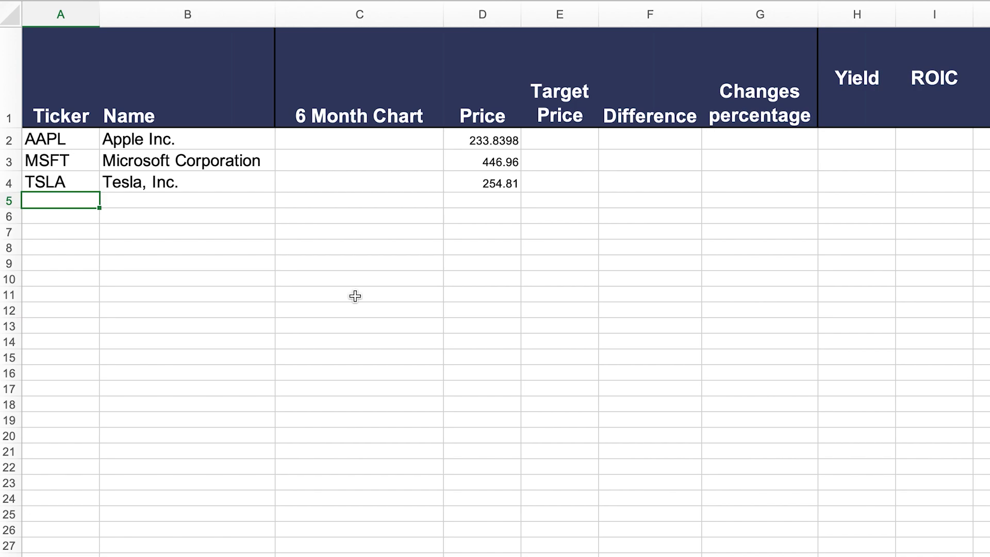
type("T.TO")
key("Return")
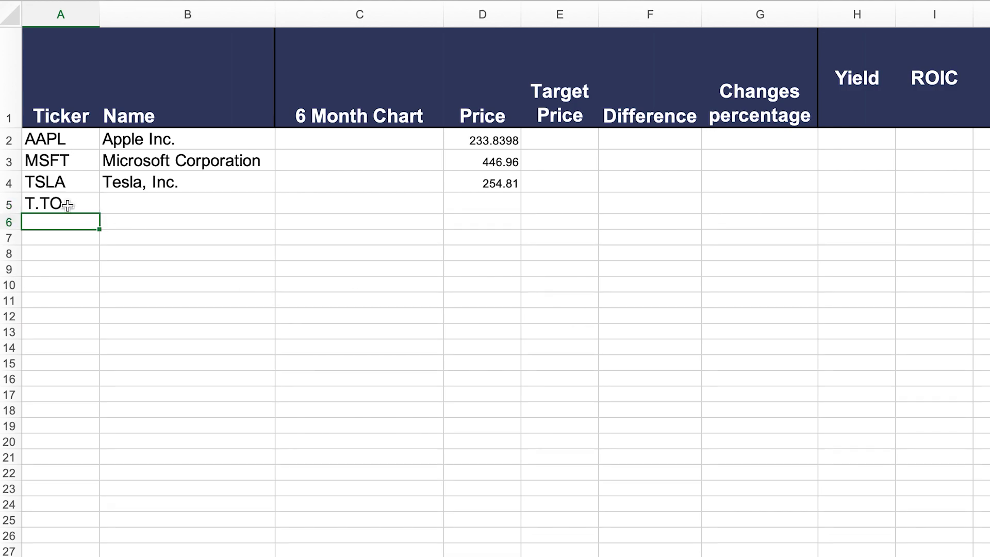
key("Up")
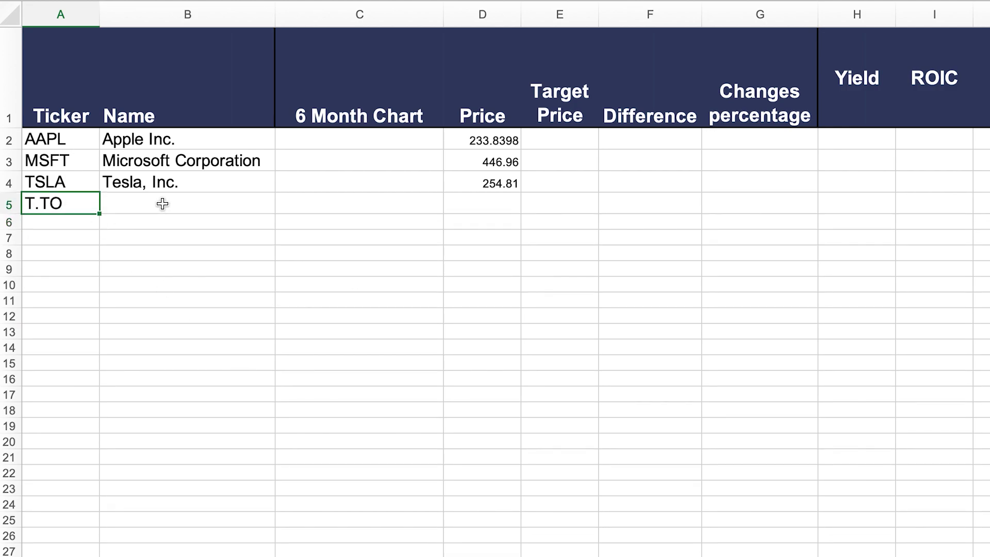
Step: Extend the ticker range in the Name formula in B2 to A2:A5
left_click(160, 140)
double_click(160, 140)
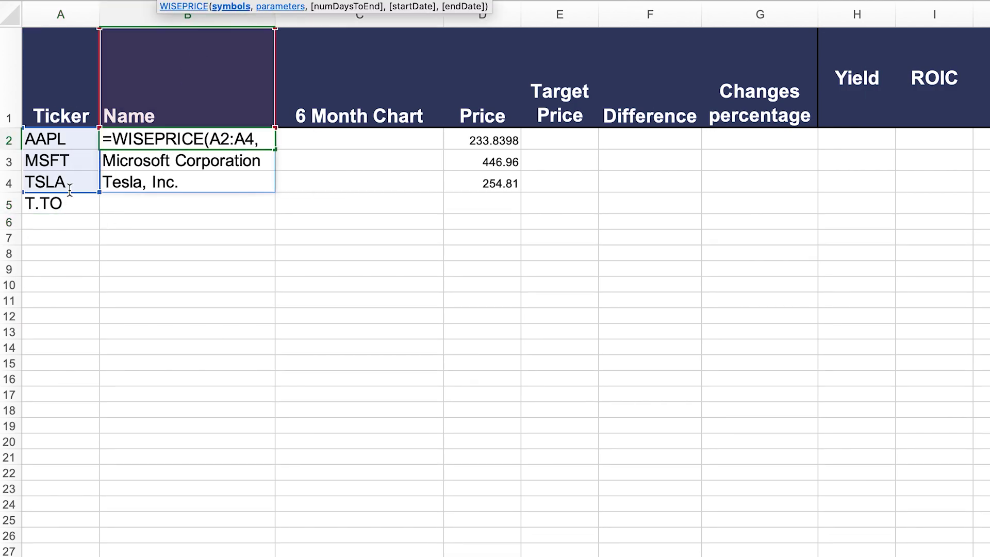
left_click_drag(98, 192, 98, 210)
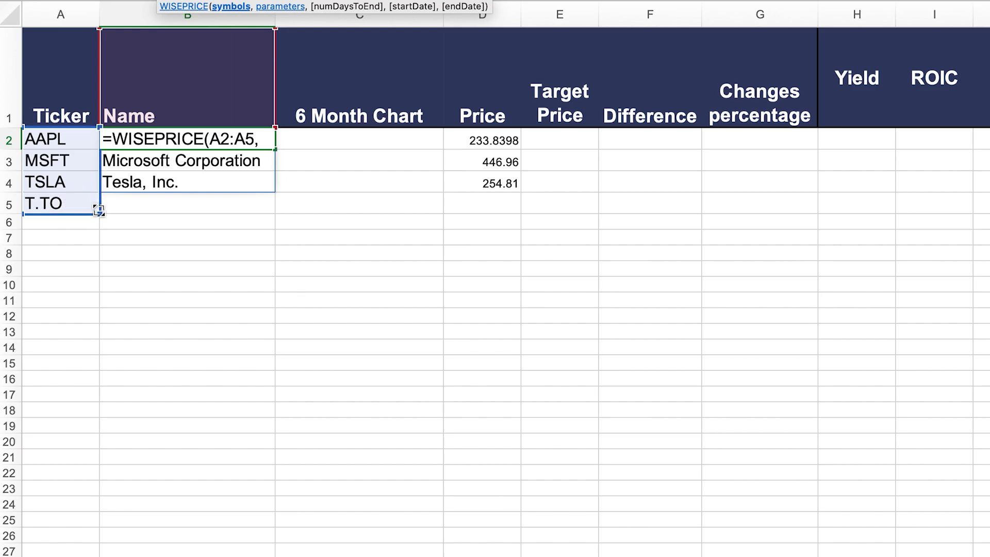
key("Return")
Step: Extend the ticker range in the Price formula in D2 so it reads =WISEPRICE(A2:A5,D1)
left_click(483, 142)
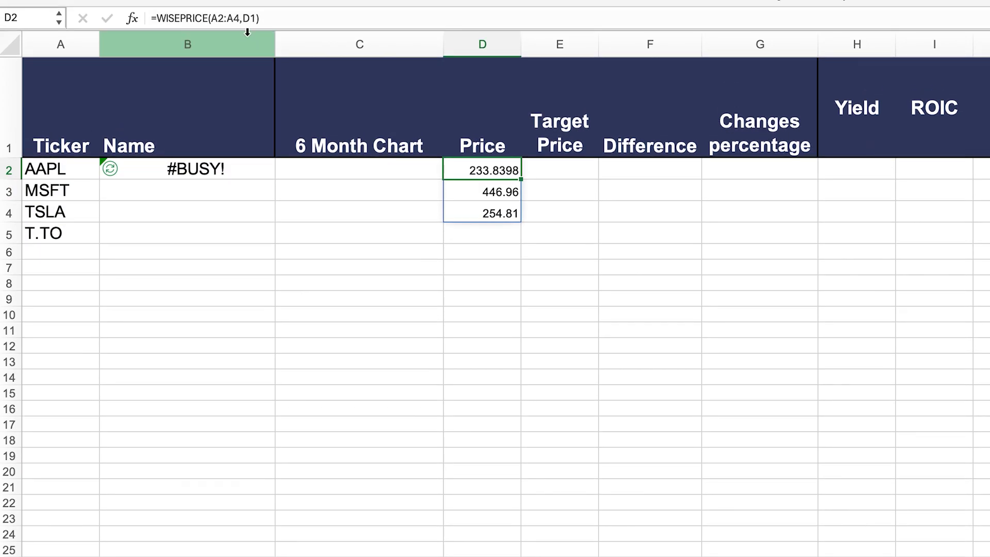
left_click(226, 19)
left_click_drag(99, 223, 98, 239)
key("Return")
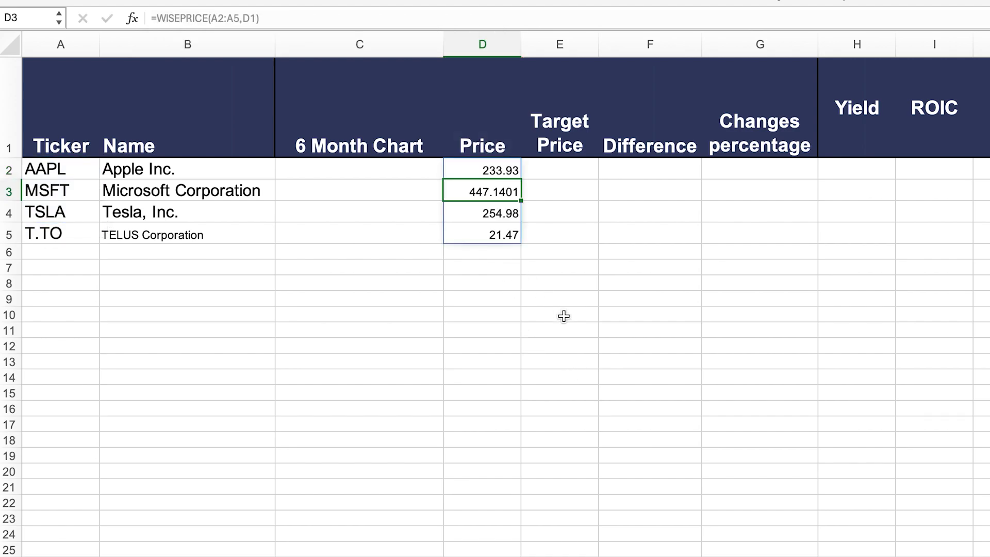
Step: Enter a target price of 220 for AAPL in E2
key("Up")
key("Right")
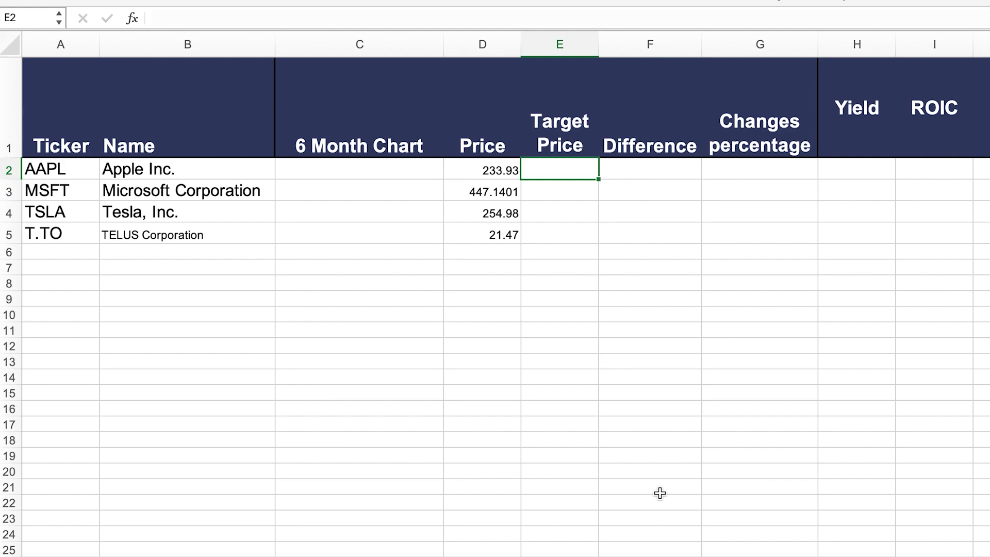
left_click_drag(570, 168, 571, 235)
left_click(571, 173)
type("220")
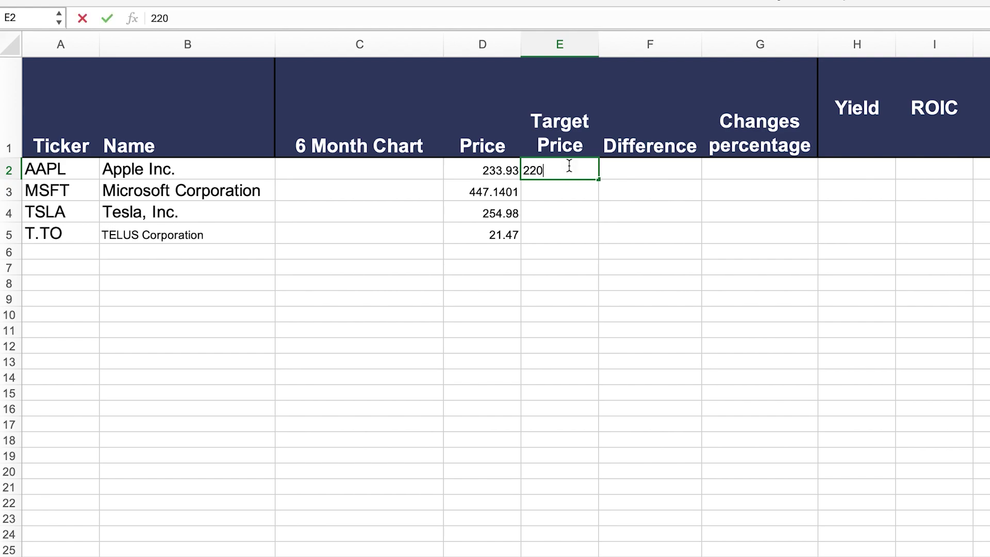
key("Return")
left_click(570, 166)
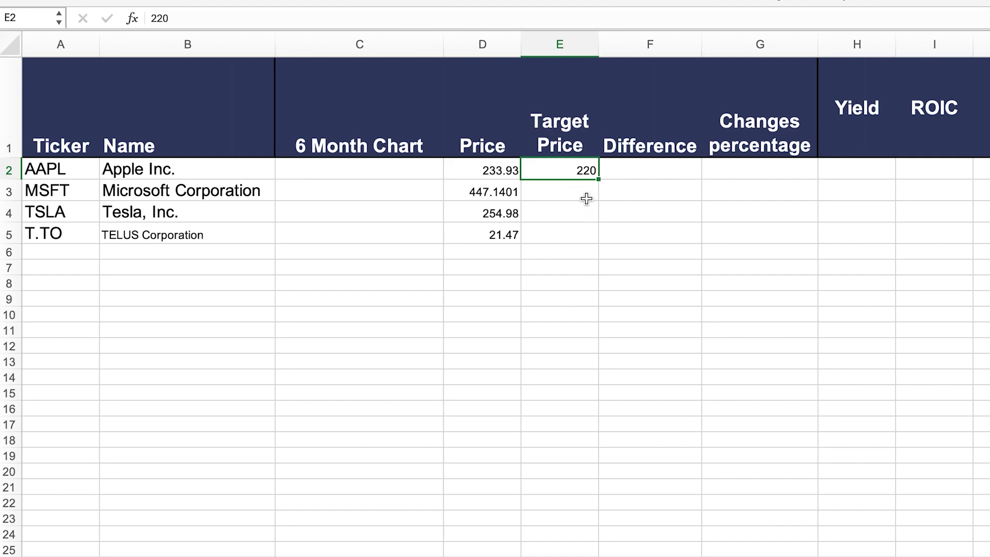
Step: Enter =D2-E2 in F2 to calculate the difference between AAPL's price and its target price
key("Tab")
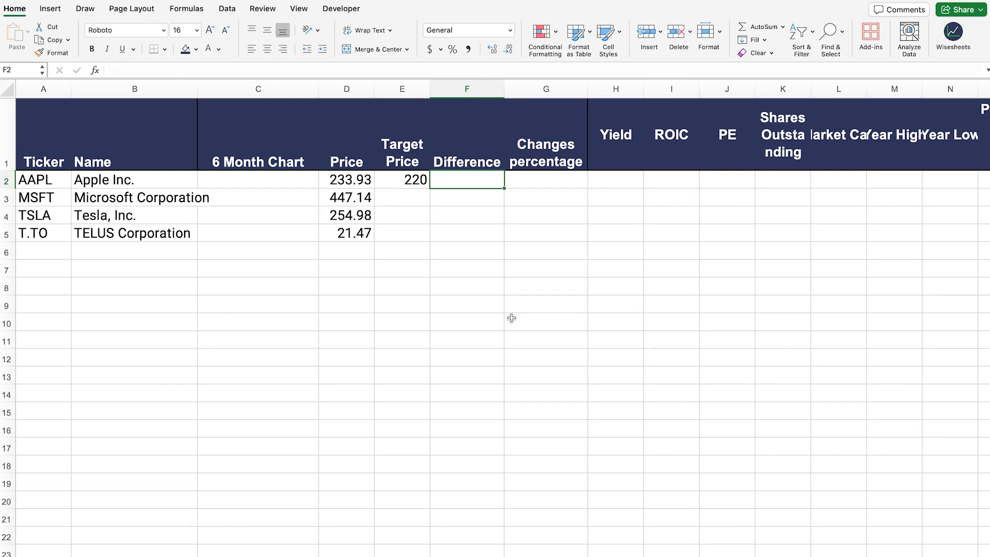
type("=")
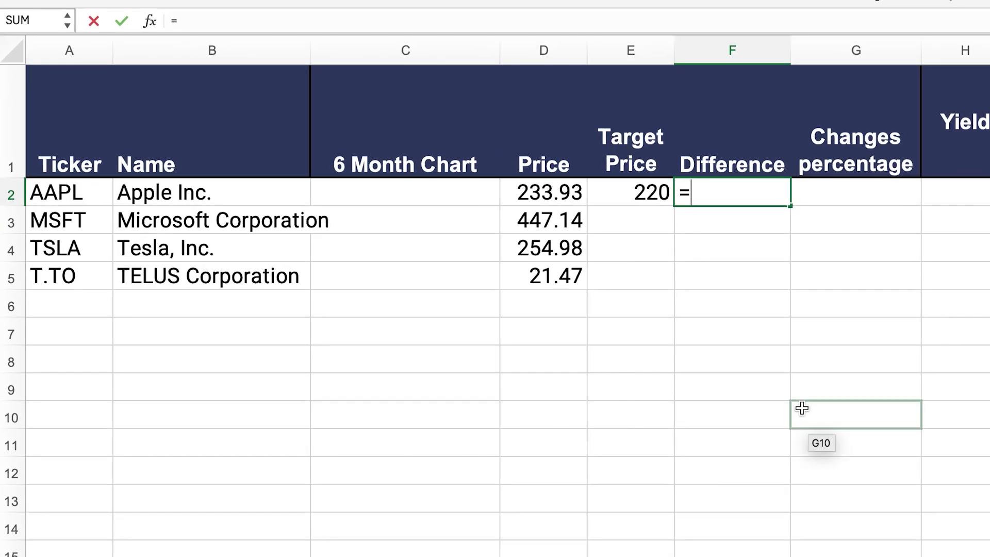
left_click(561, 194)
type("-")
left_click(627, 197)
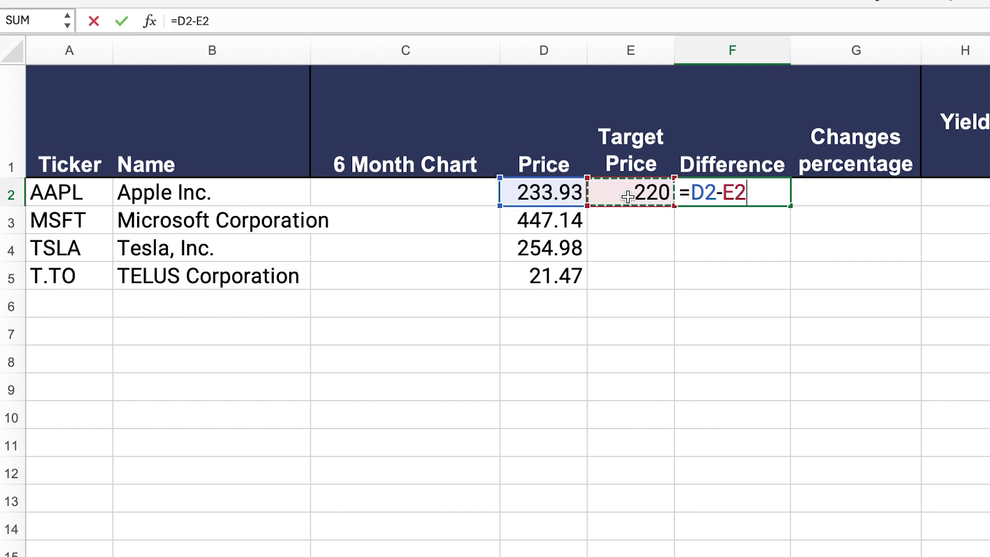
key("Return")
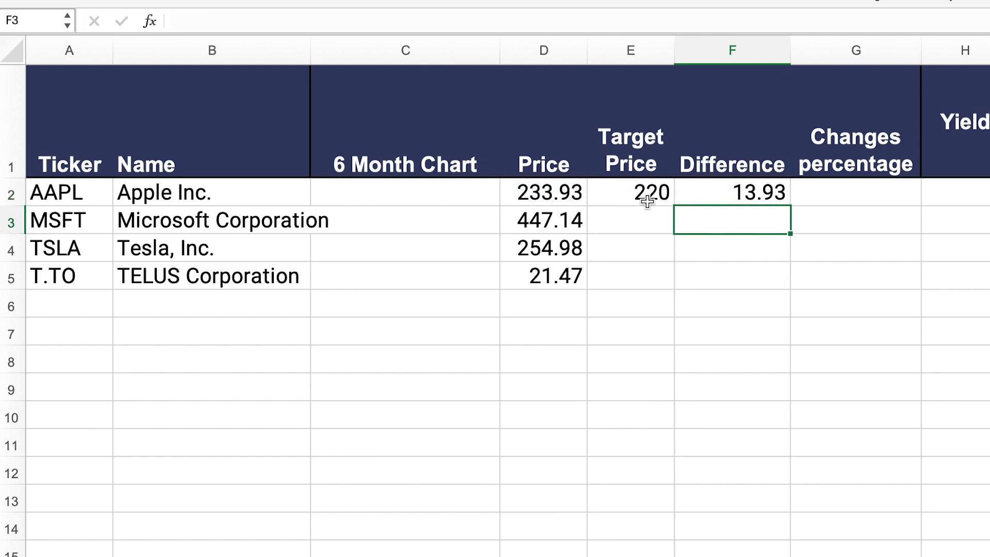
Step: Fill the Difference formula from F2 down through F5 for the remaining tickers
left_click(754, 193)
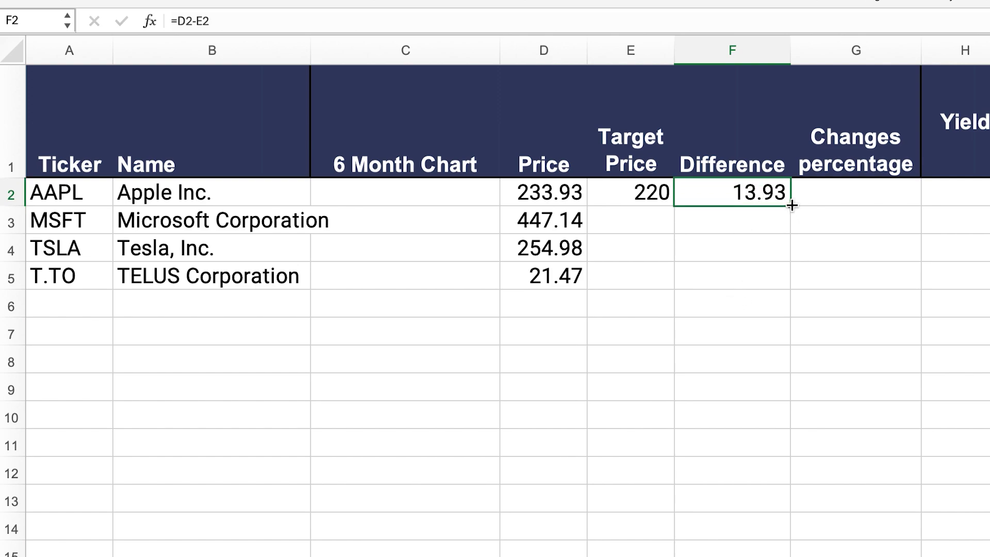
left_click_drag(790, 207, 774, 330)
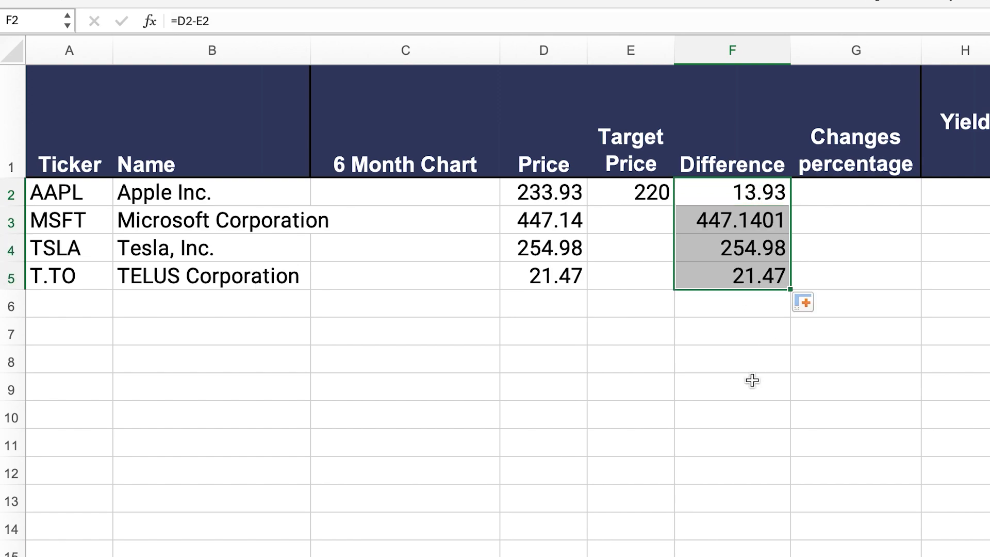
left_click(752, 380)
left_click_drag(624, 222, 623, 271)
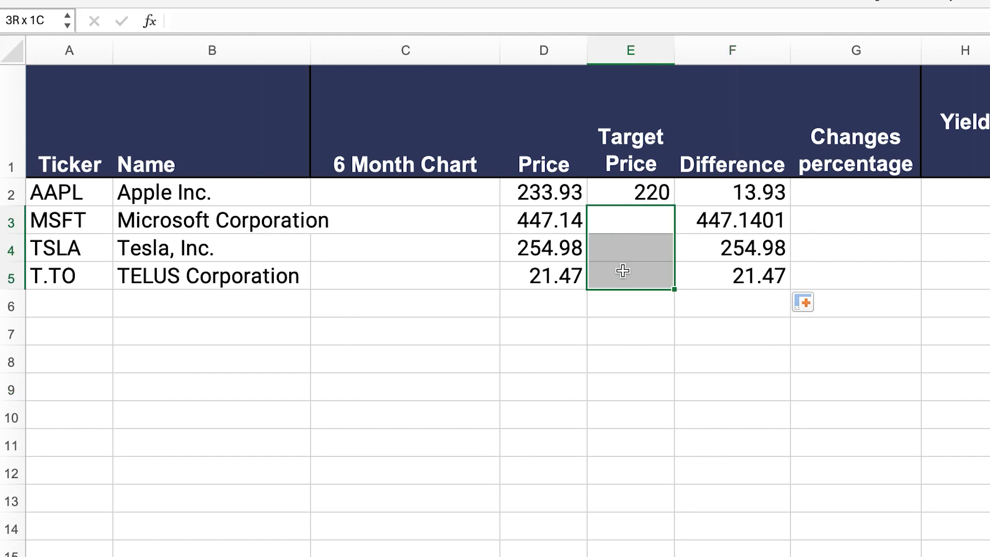
left_click_drag(729, 221, 728, 276)
Step: Reuse the Price formula from D2 in G2, pointing its parameter to the Changes percentage header: =WISEPRICE(A2:A5,G1)
left_click(861, 196)
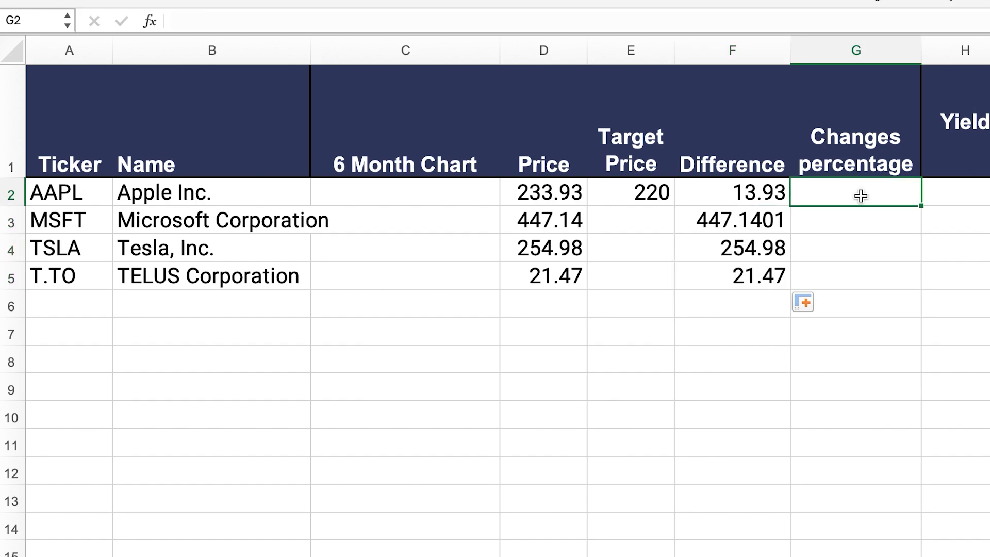
left_click(537, 192)
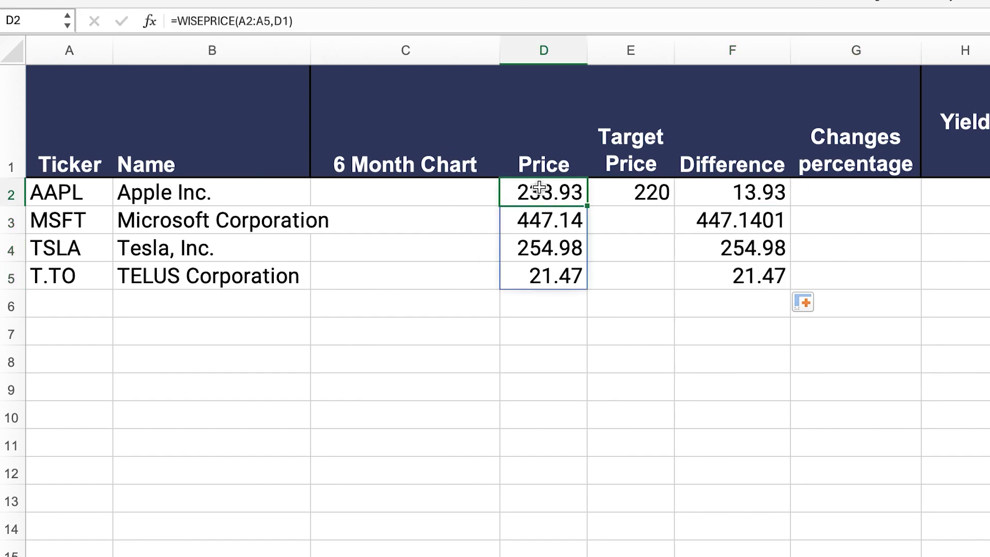
triple_click(253, 20)
key("Return")
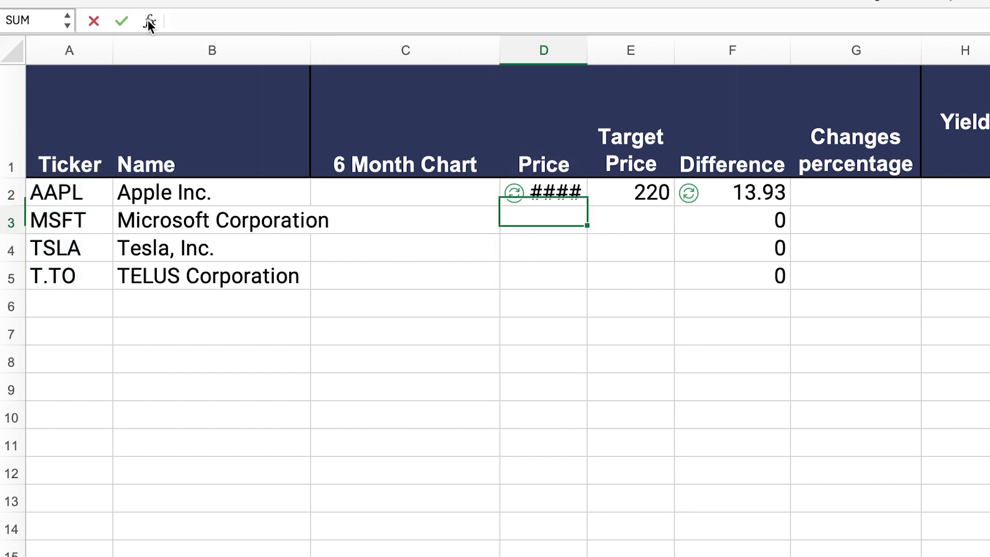
left_click(830, 189)
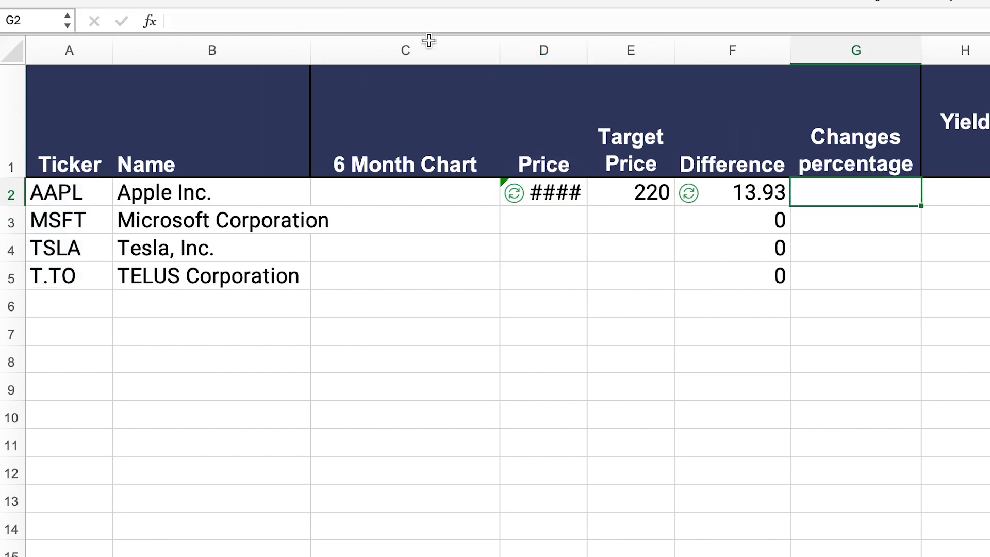
left_click(213, 20)
key("super+v")
left_click_drag(588, 106, 868, 117)
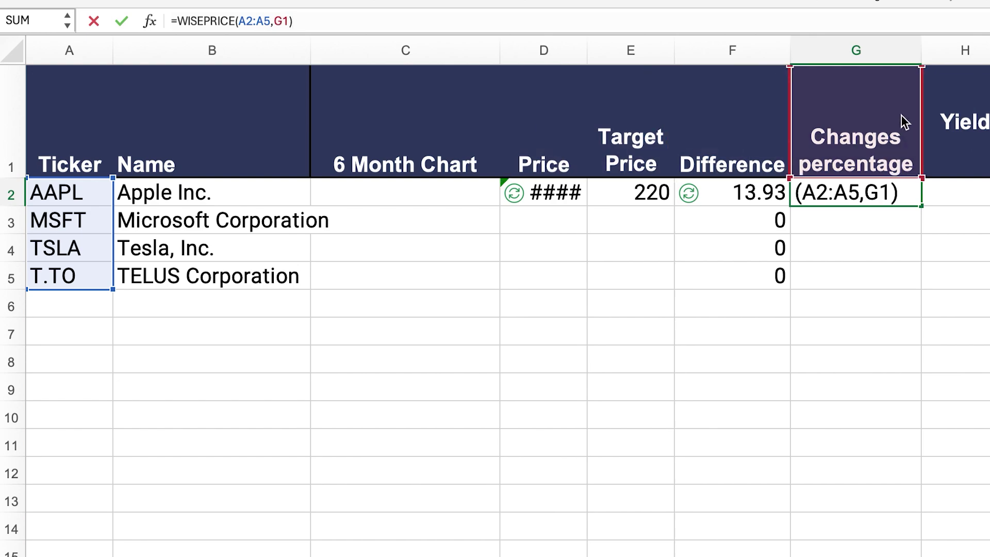
key("Return")
left_click_drag(878, 195, 890, 283)
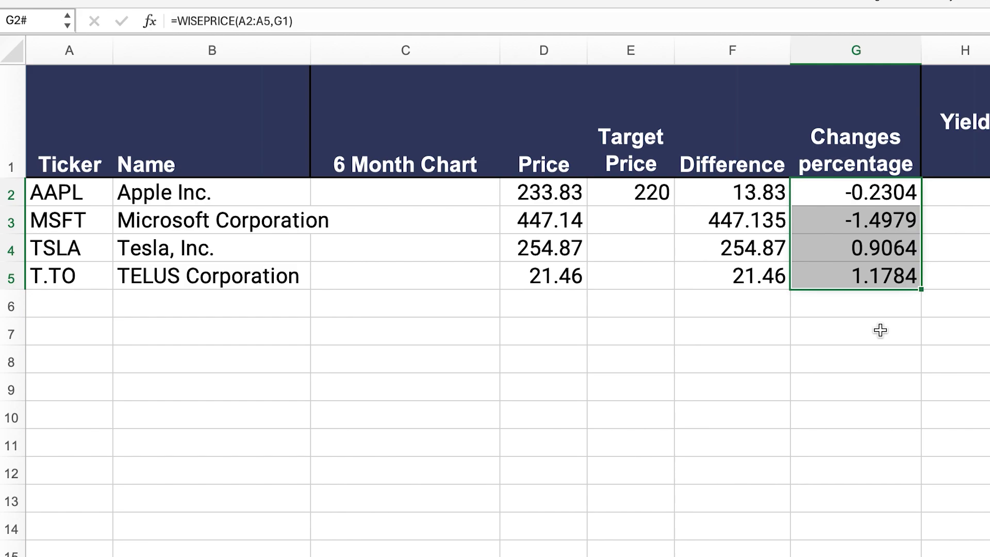
Step: Start a WISE formula in H2 with the tickers A2:A5 as symbols and the Yield and ROIC headers H1:I1 as parameters
key("Right")
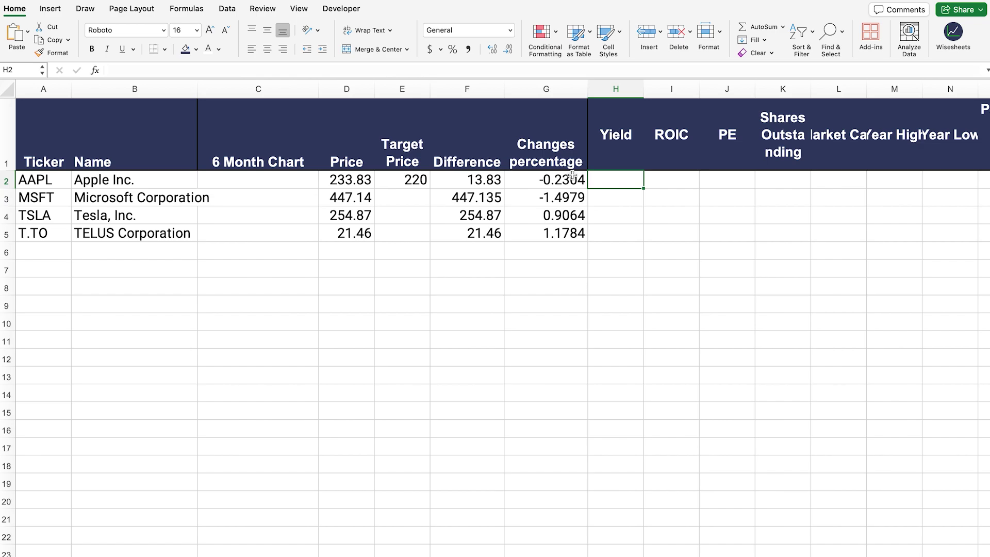
type("=wise")
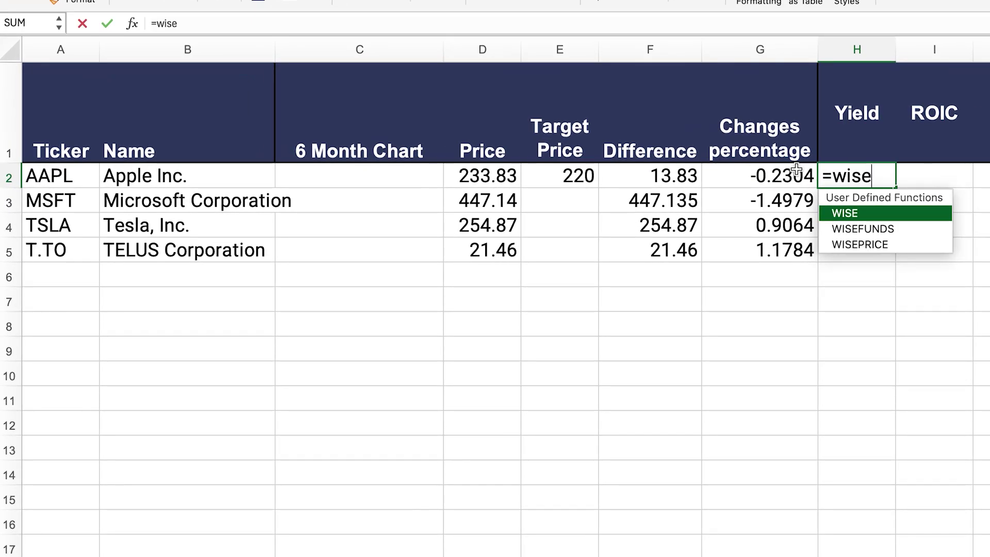
key("Tab")
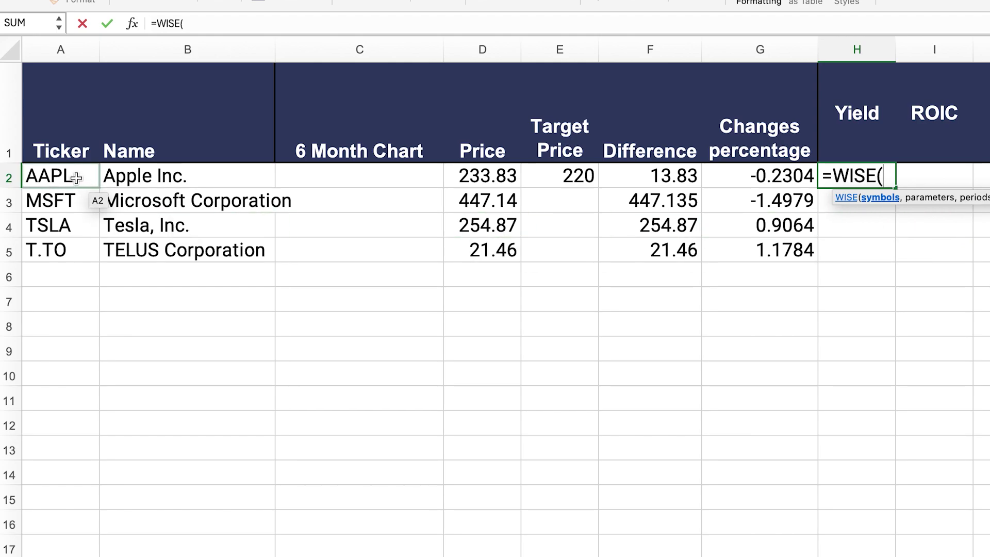
left_click_drag(71, 175, 72, 249)
type(",")
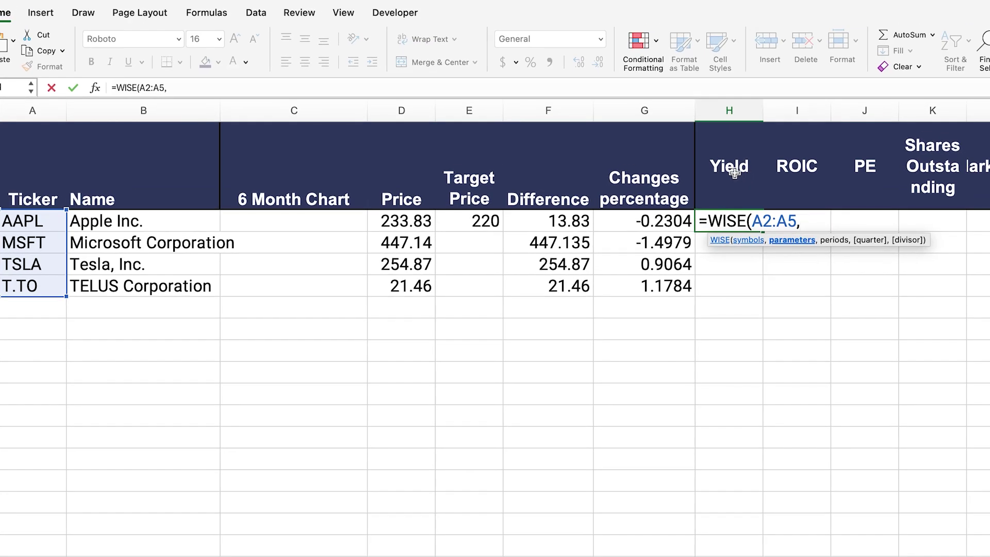
left_click(862, 122)
left_click_drag(735, 174, 785, 175)
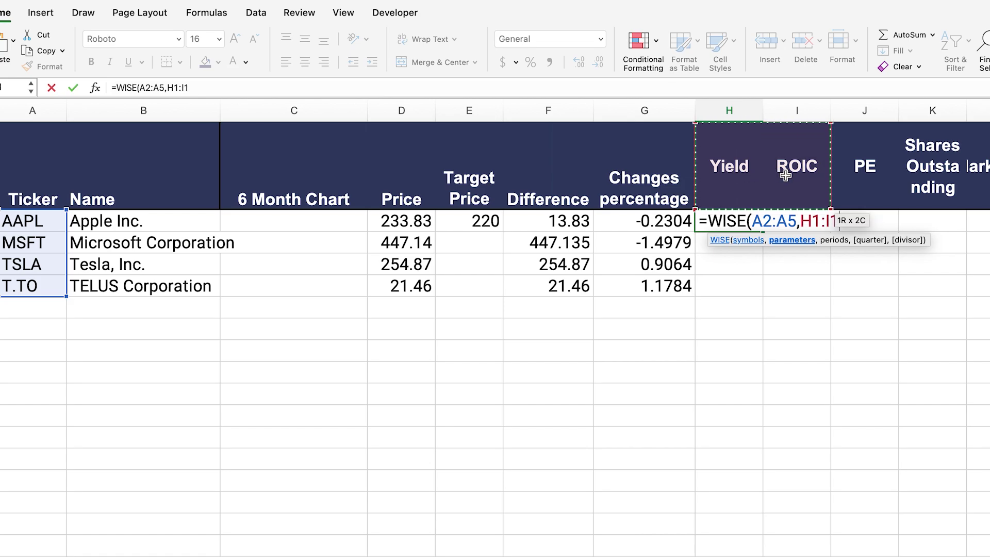
Step: Complete the H2 formula with the trailing-twelve-months period: =WISE(A2:A5,H1:I1, "ttm")
type(",")
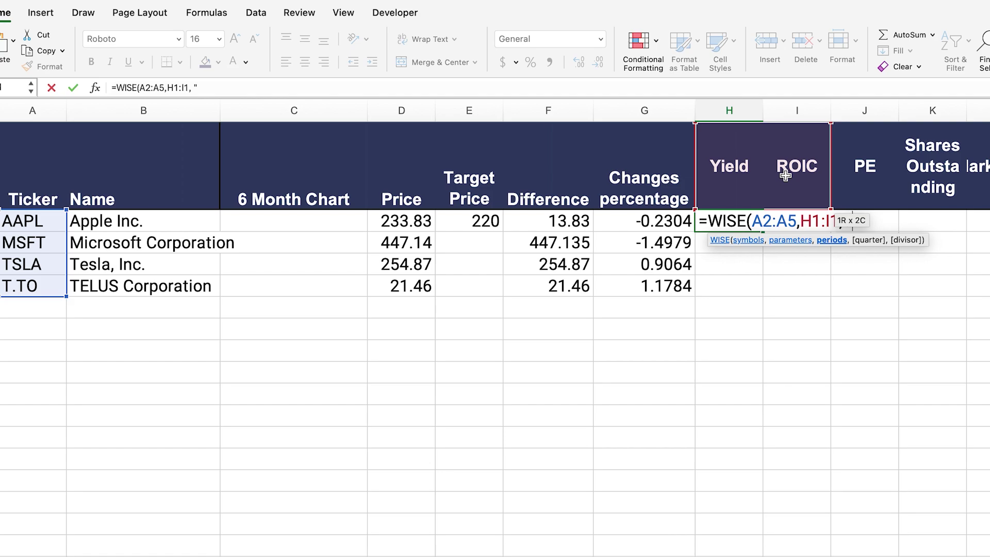
type(" \"")
key("BackSpace")
type("2020")
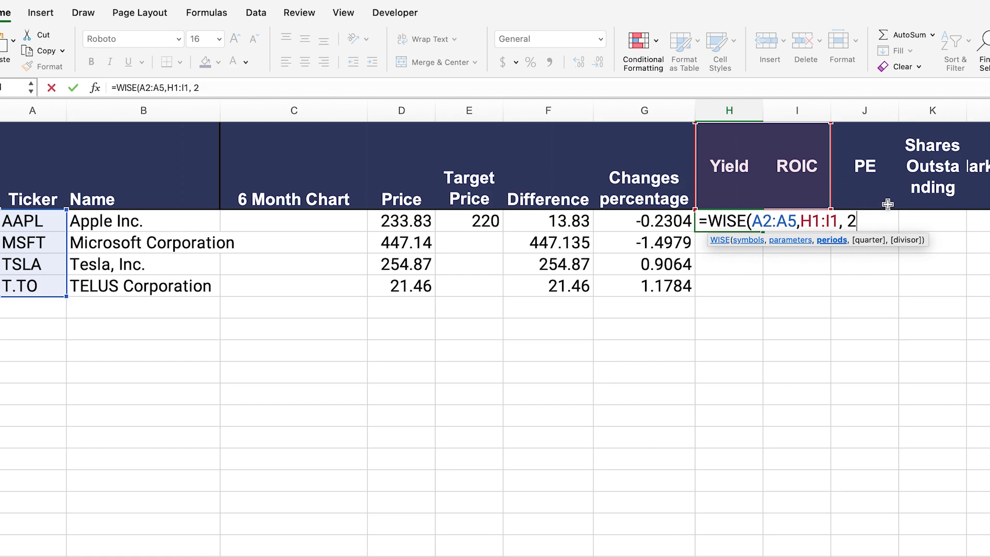
key("BackSpace")
key("BackSpace")
key("BackSpace")
key("BackSpace")
type("\"ttm\")")
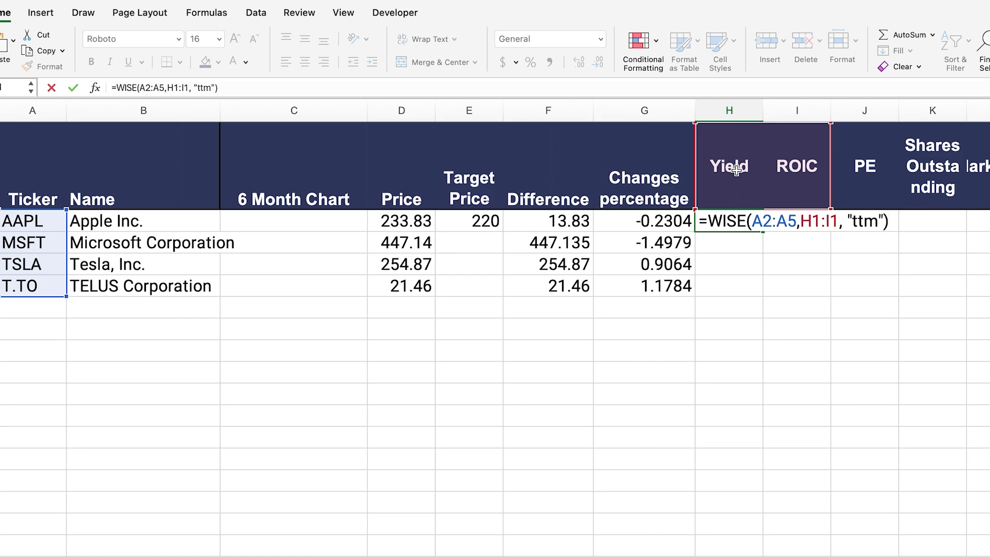
key("Return")
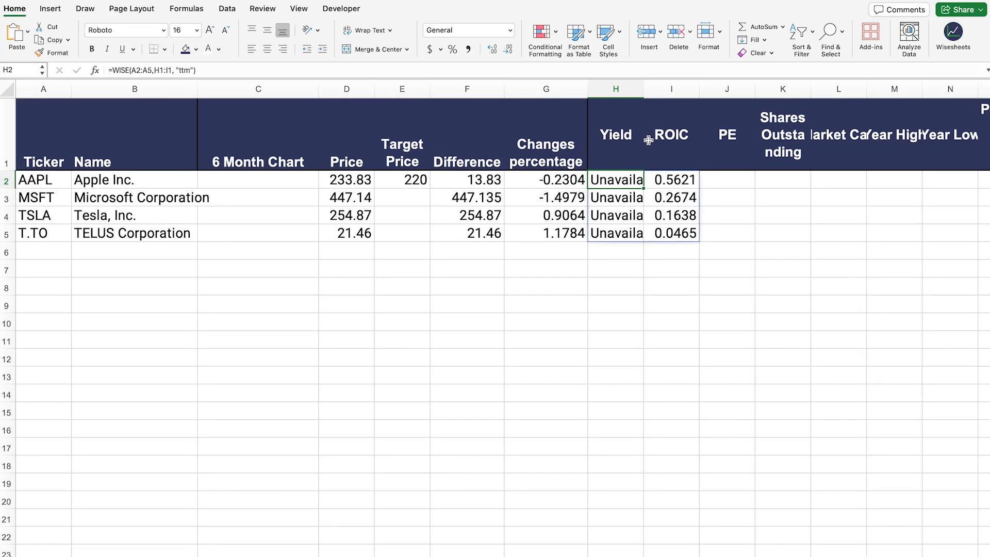
Step: Replace the H1:I1 parameter reference in H2's WISE formula with the array {"dividend yield","roic"}
left_click(635, 179)
left_click_drag(635, 179, 633, 237)
left_click_drag(690, 177, 692, 235)
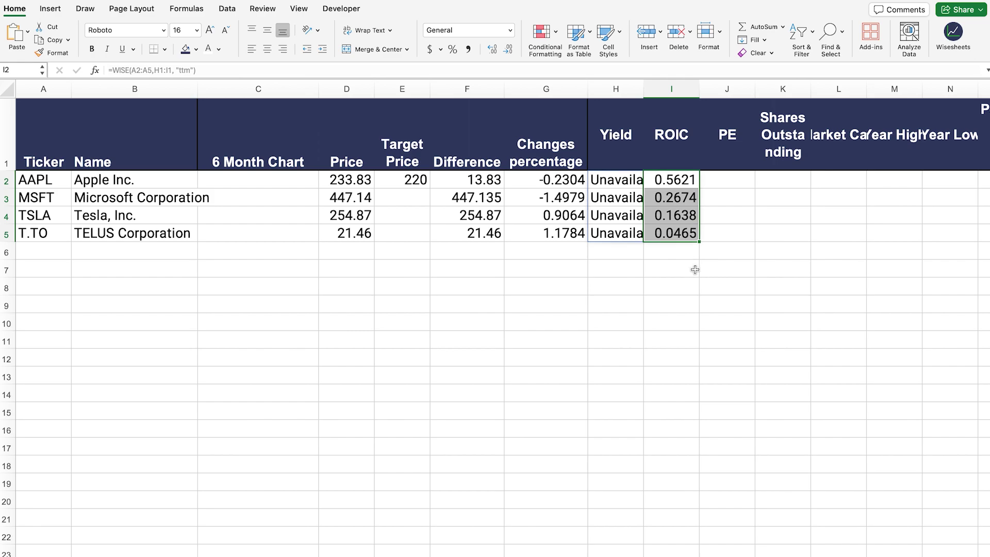
left_click(623, 154)
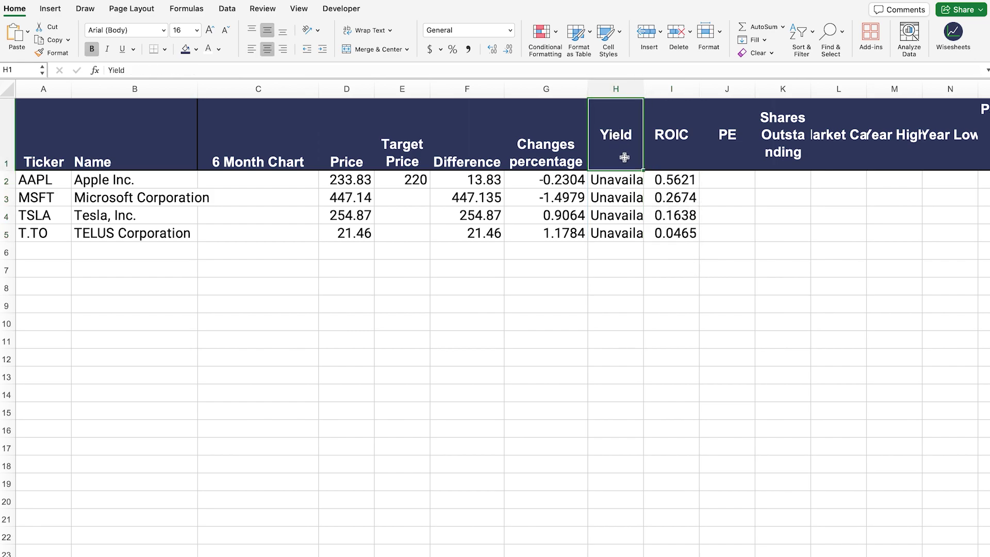
left_click(627, 180)
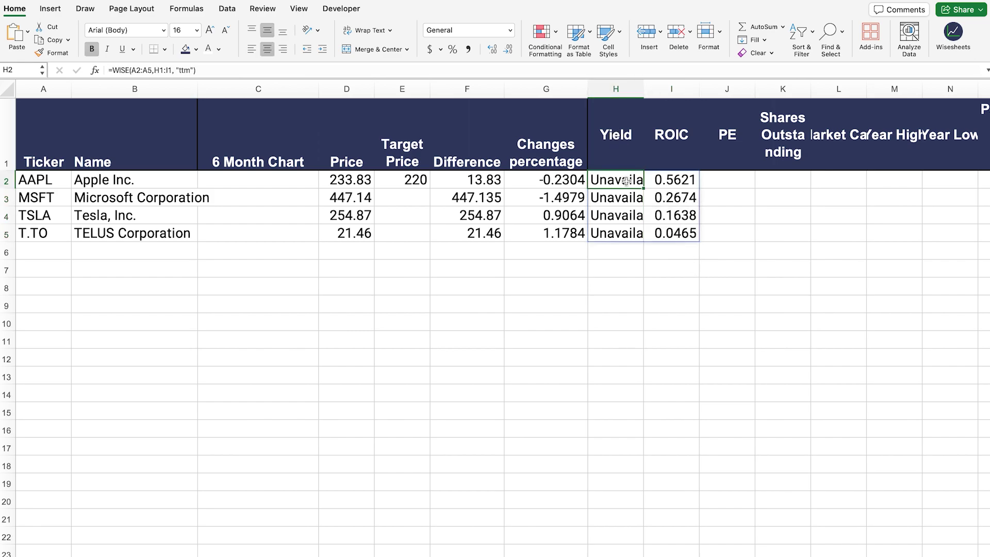
left_click_drag(614, 138, 719, 130)
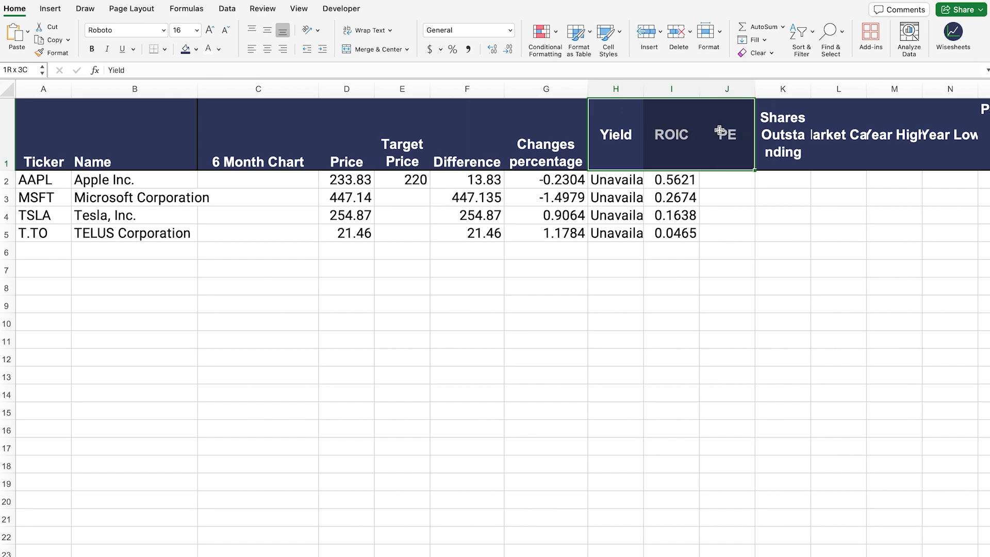
left_click(629, 181)
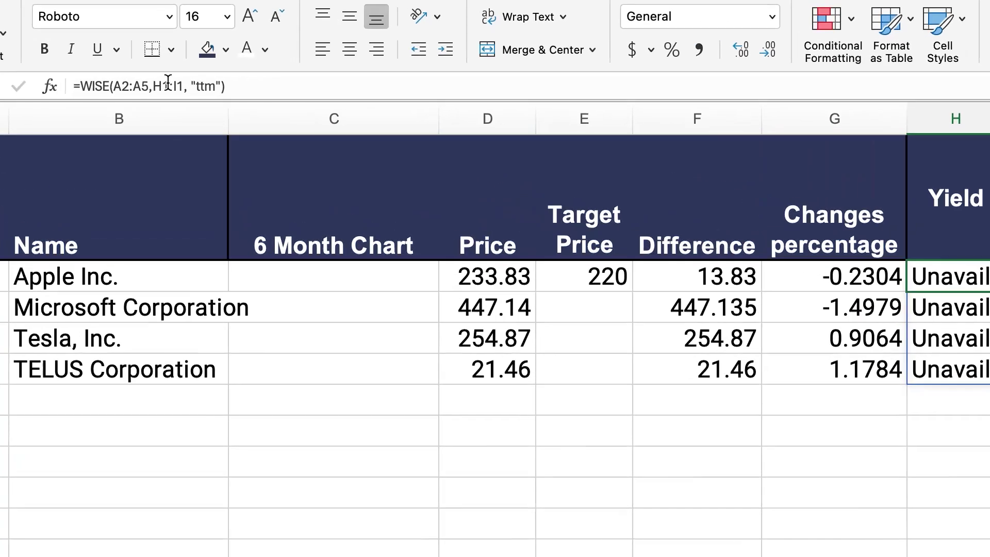
left_click_drag(154, 71, 172, 71)
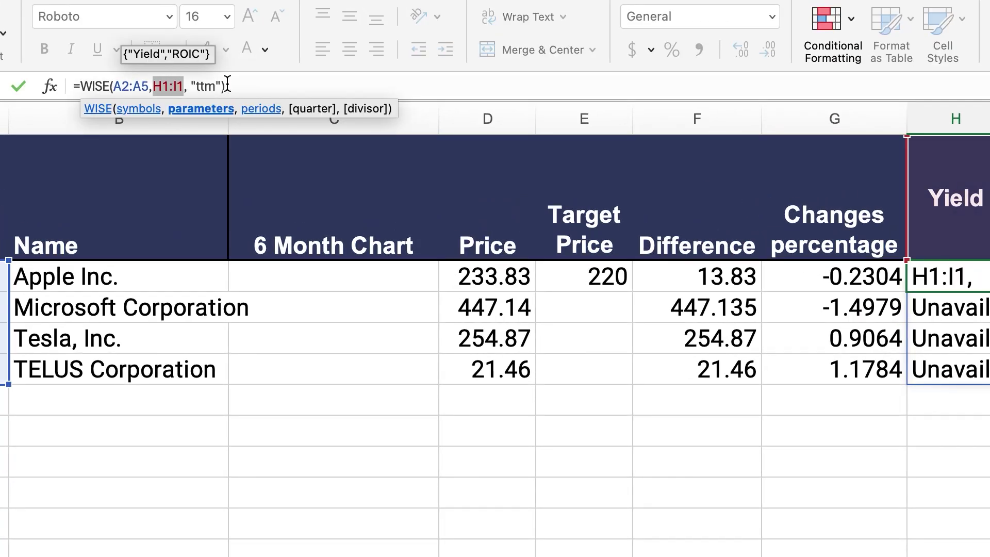
key("BackSpace")
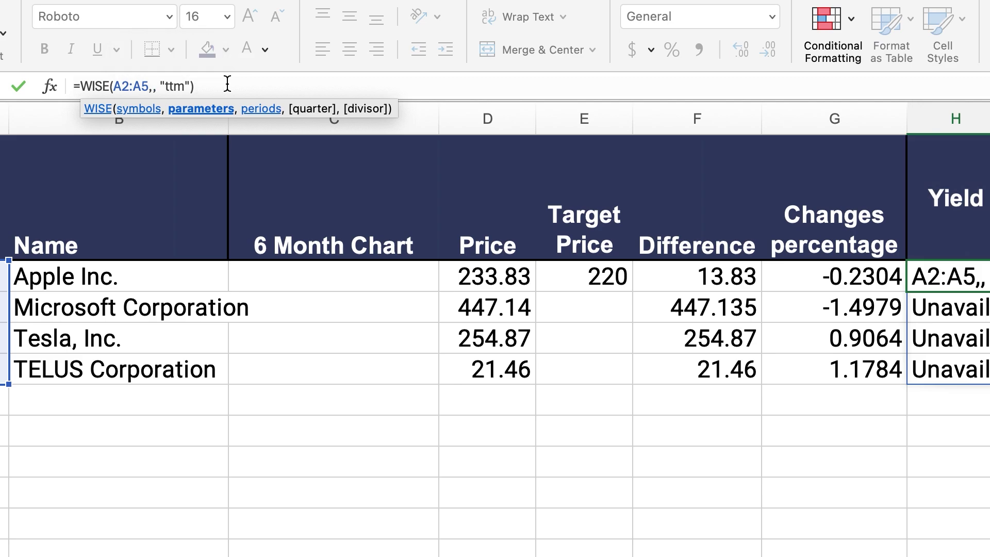
type("{")
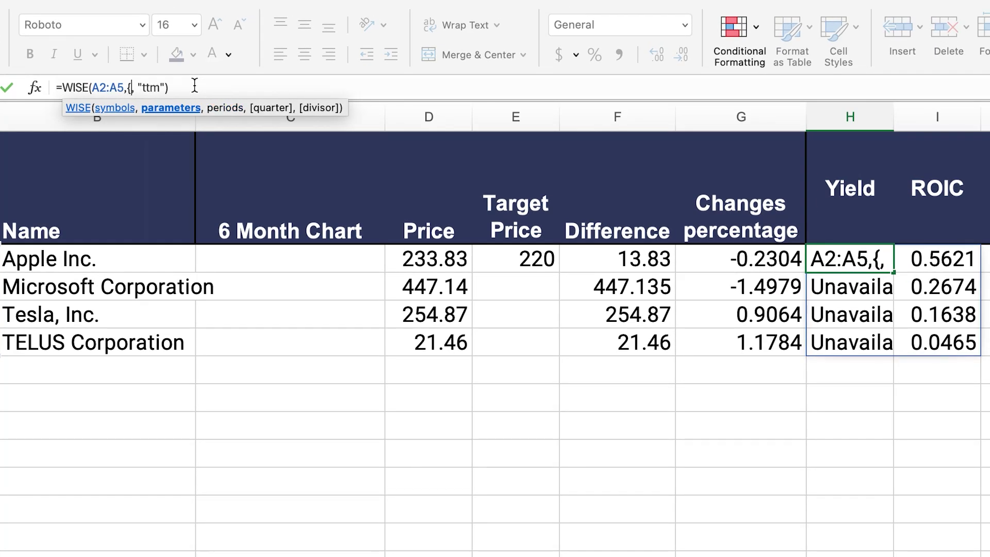
type("\"divid")
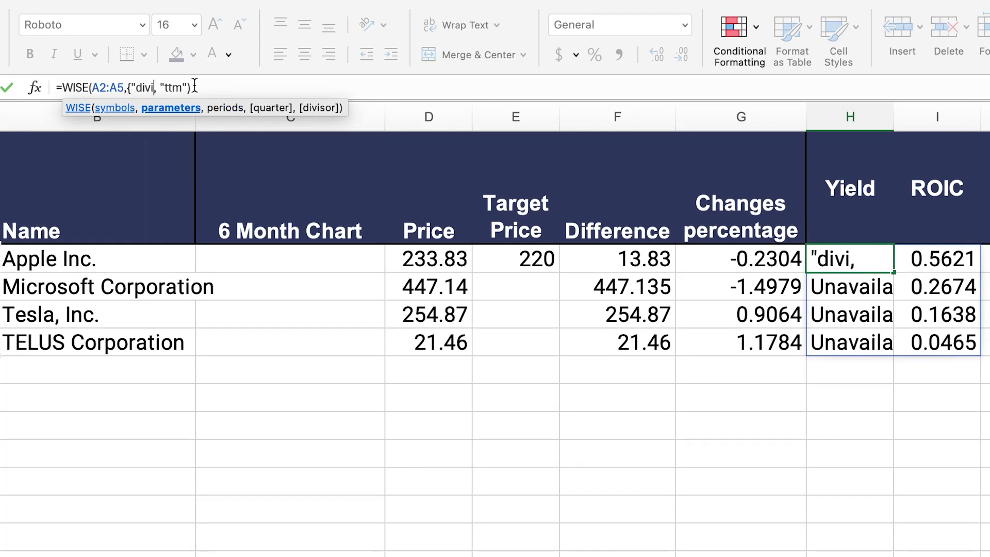
type("end yield\",\"roic")
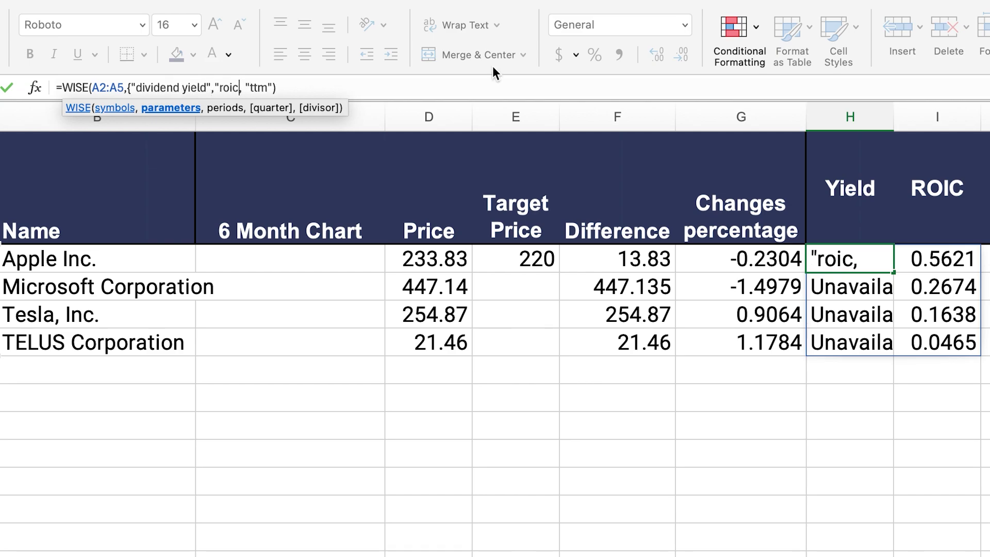
type("\"}")
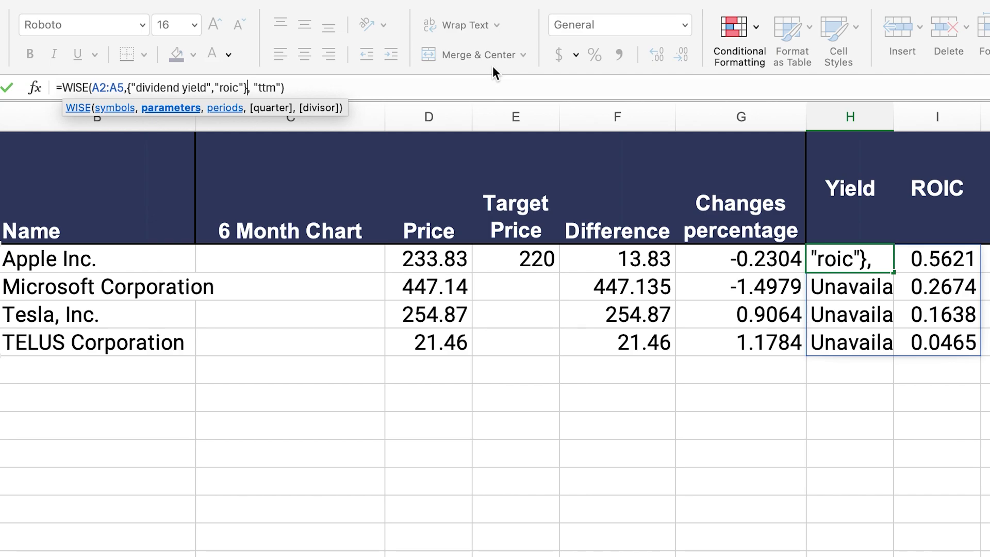
key("Return")
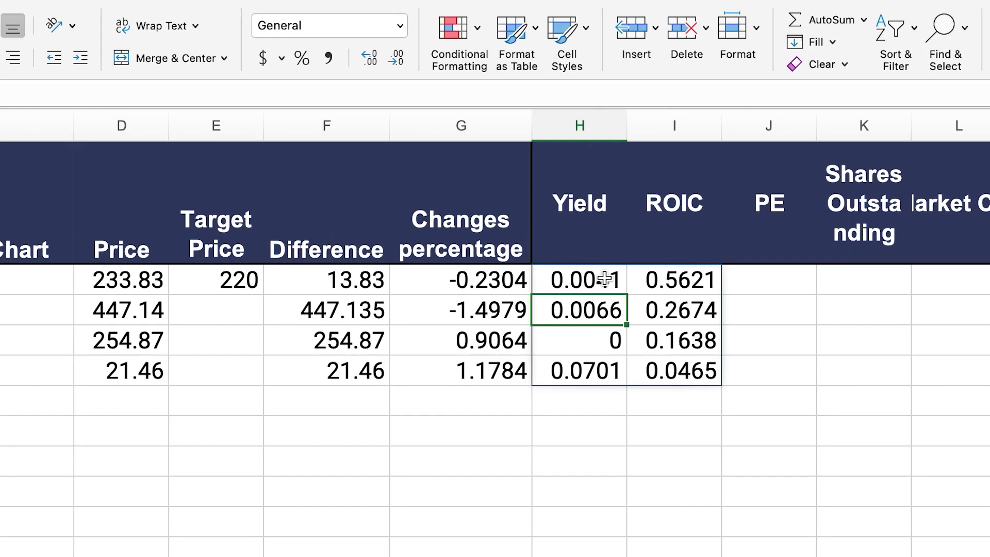
Step: Format the Yield and ROIC values in H2:I5 as percentages with two decimal places
left_click_drag(598, 278, 612, 368)
left_click_drag(537, 376, 583, 379)
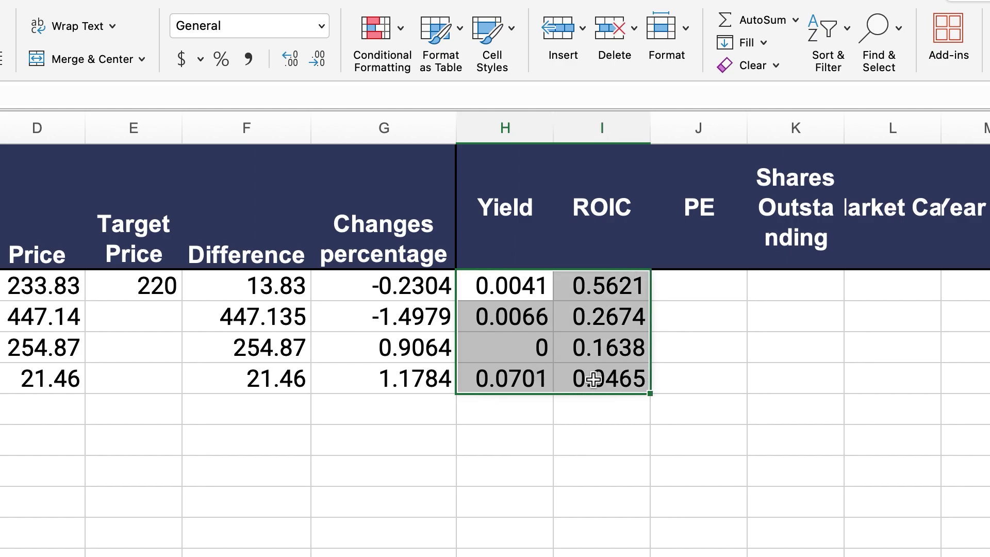
left_click(225, 59)
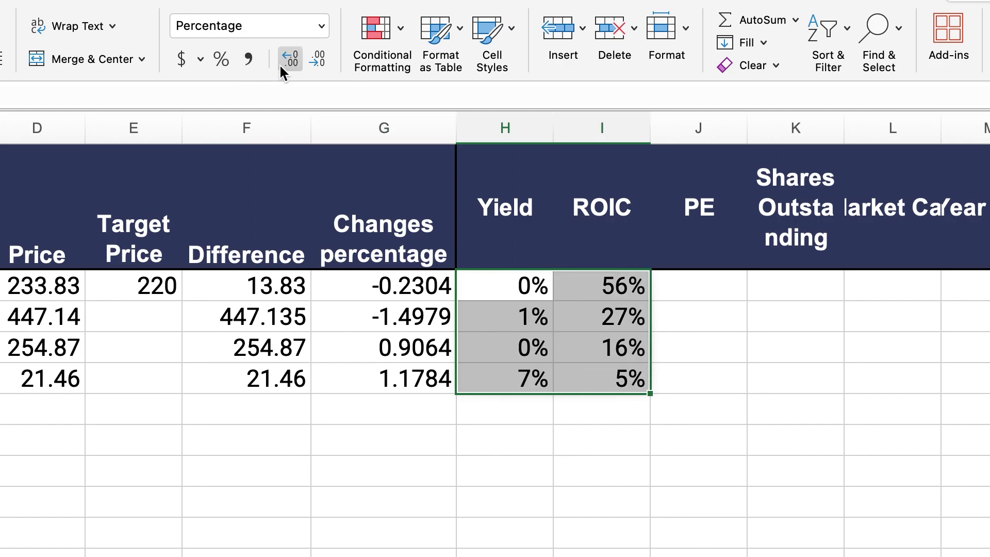
left_click(293, 61)
left_click(293, 60)
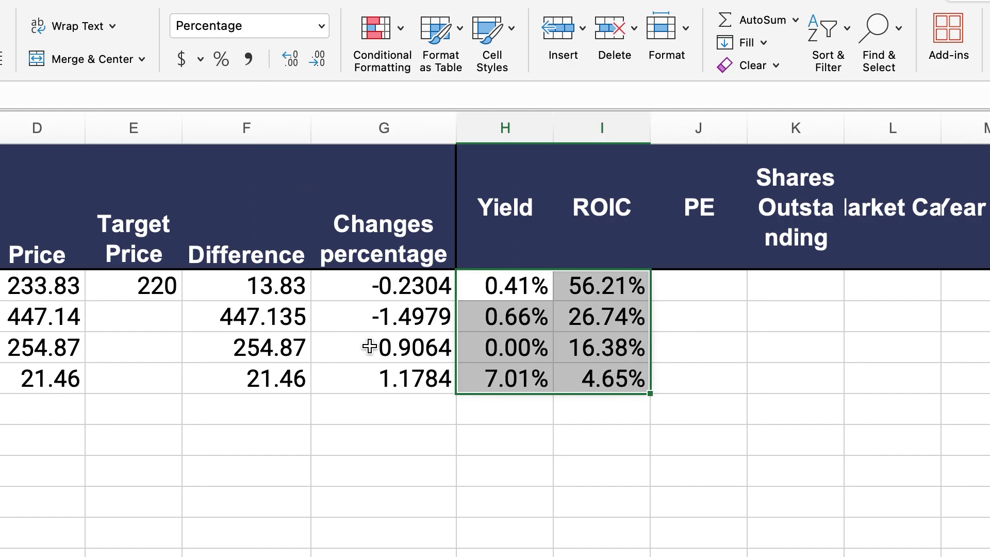
left_click(557, 444)
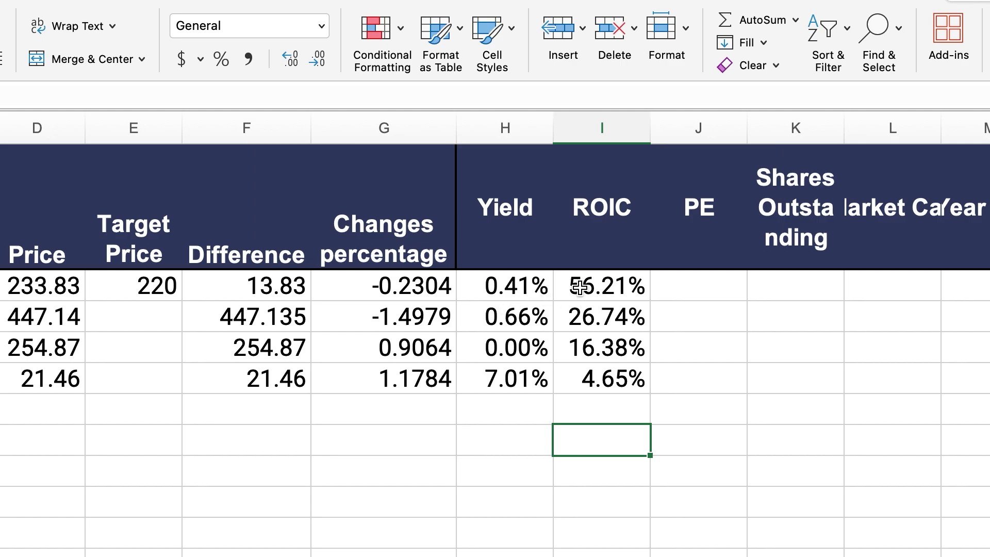
Step: Start a WISEPRICE formula in J2 under the PE header
left_click(699, 286)
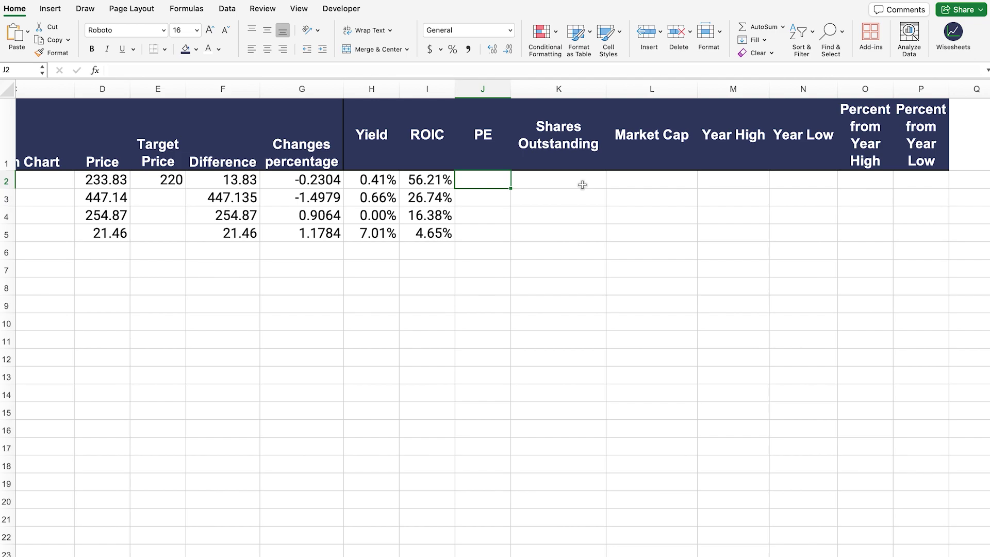
left_click_drag(493, 138, 806, 137)
left_click(884, 129)
left_click(915, 126)
left_click_drag(809, 135, 735, 132)
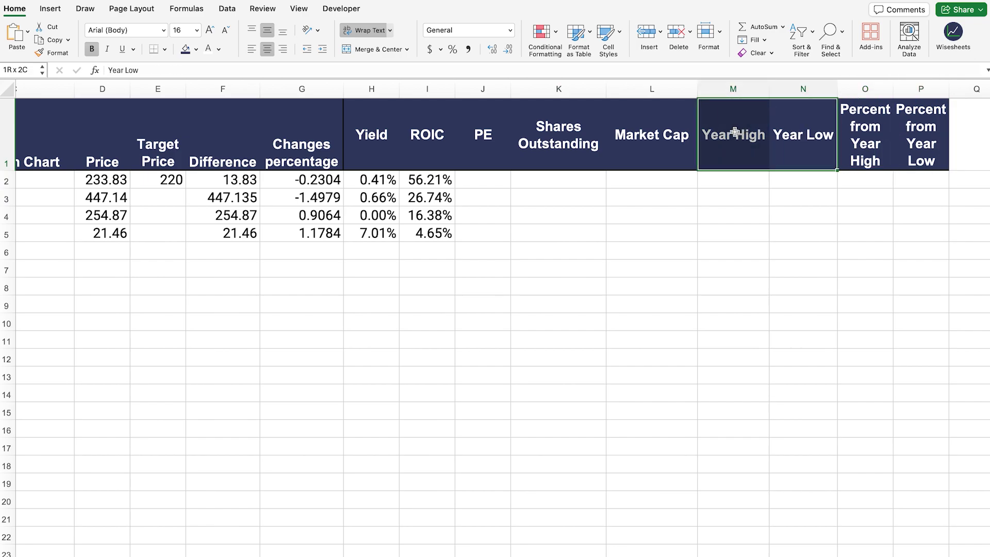
left_click(493, 181)
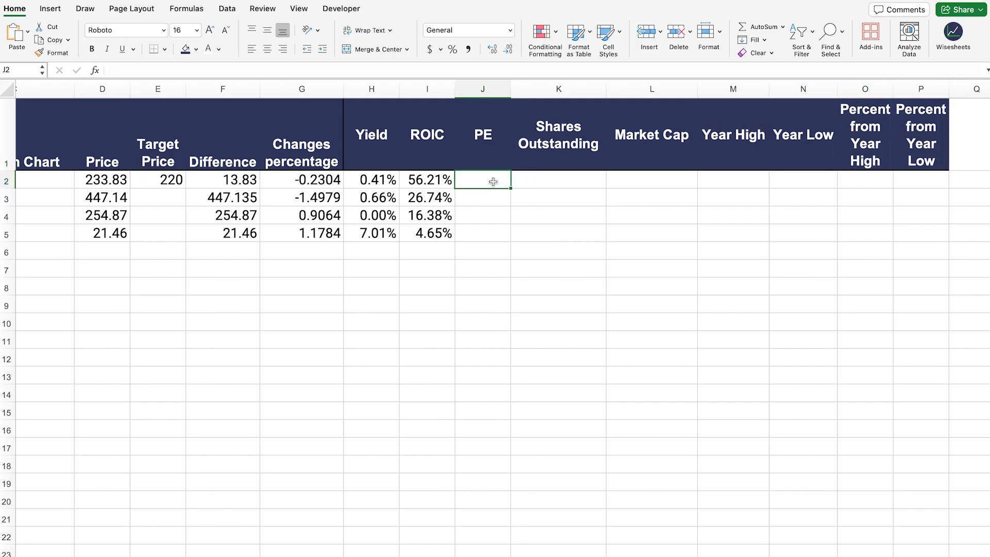
type("=wise")
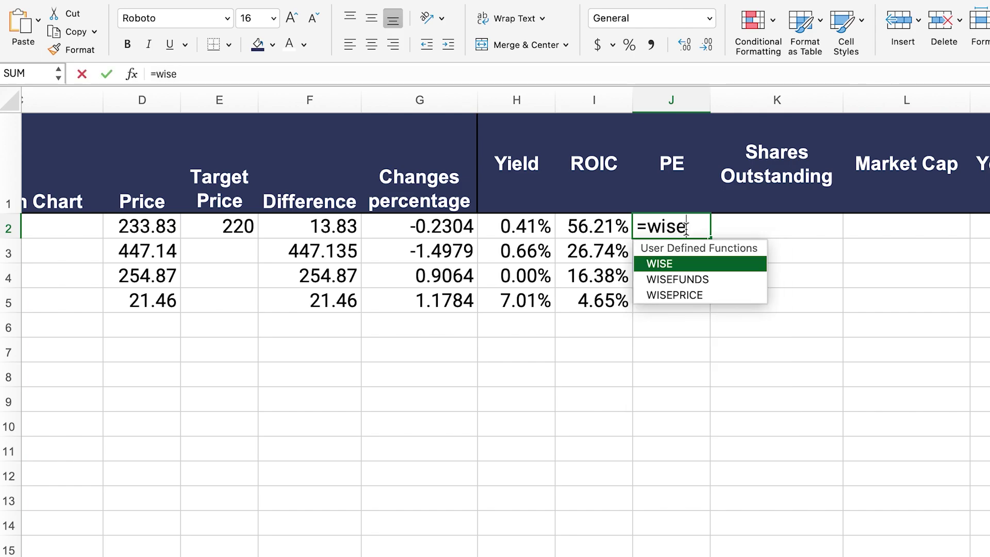
key("Down")
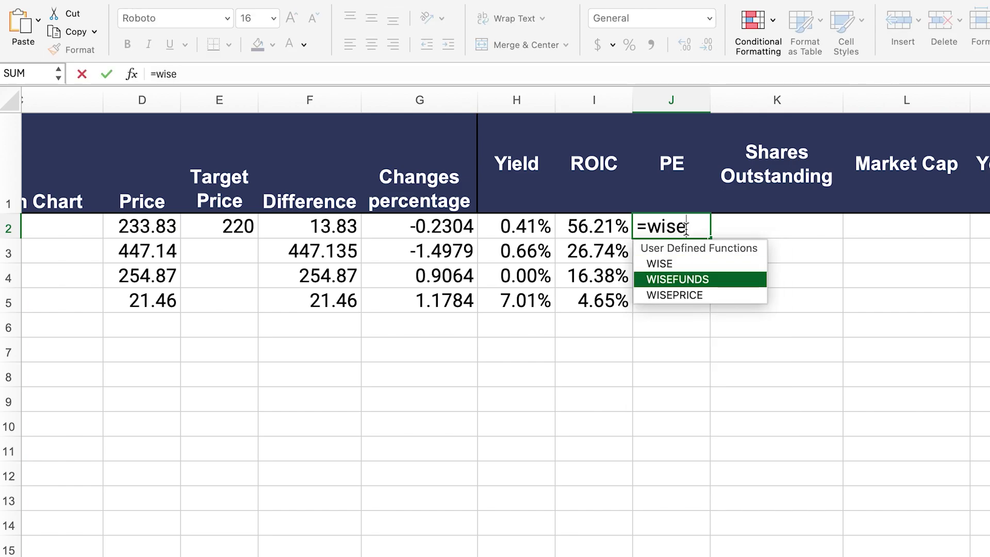
key("Down")
key("Tab")
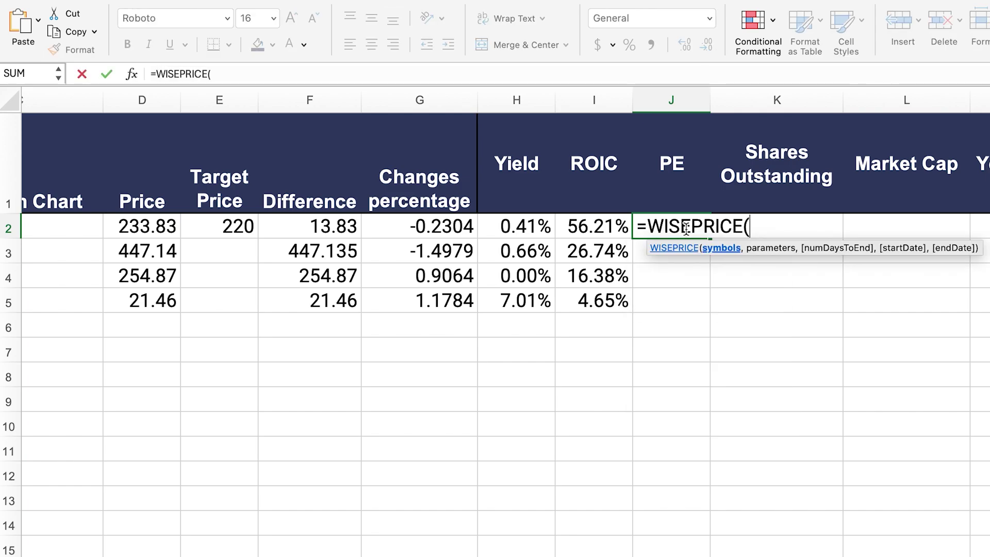
Step: Complete the J2 formula with the tickers and the PE to Year Low headers: =WISEPRICE(A2:A5,J1:N1)
scroll(686, 227, "left", 10)
left_click_drag(49, 226, 51, 292)
type(",")
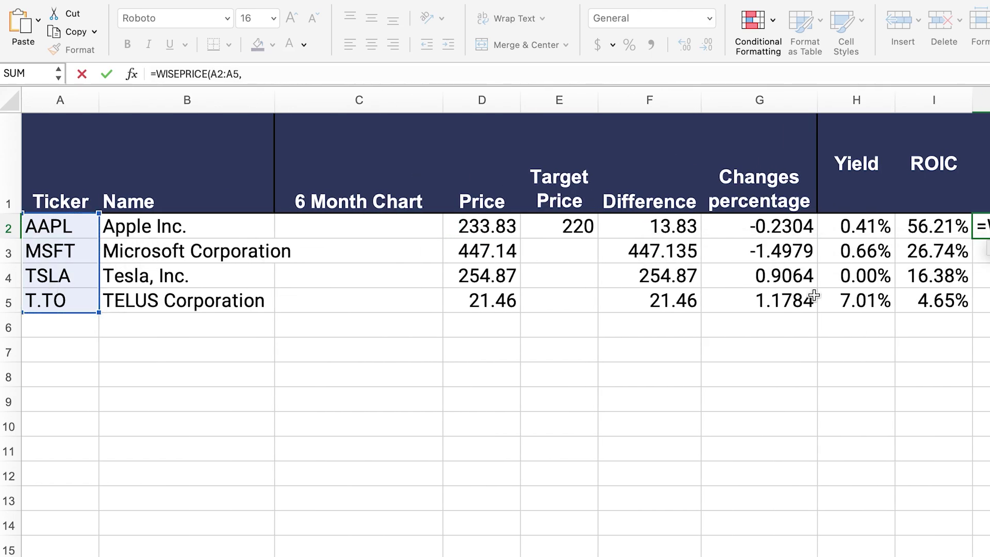
scroll(813, 289, "right", 10)
left_click_drag(468, 164, 875, 177)
type(")")
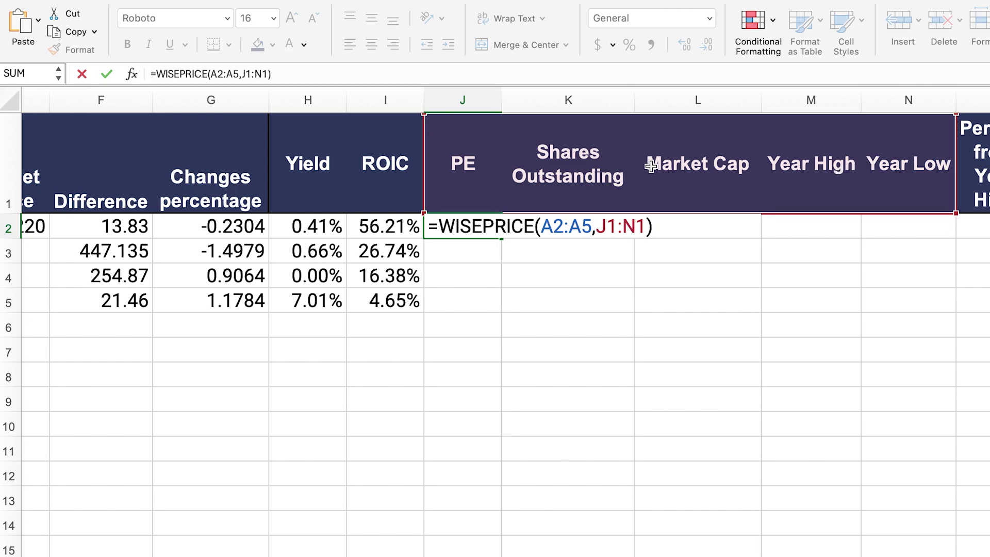
key("Return")
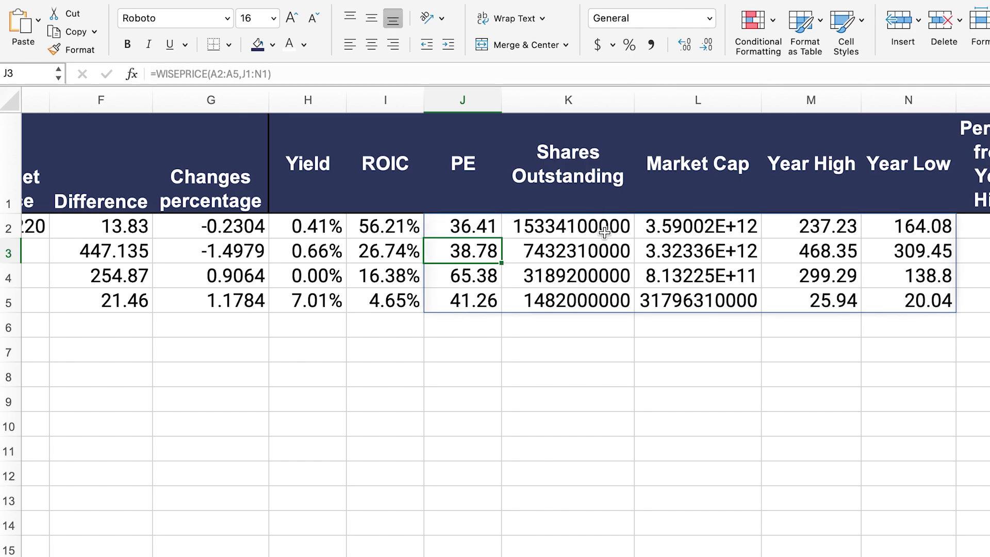
Step: Format the Market Cap values in L2:L5 with comma style and widen column L to fit them
left_click_drag(684, 231, 691, 302)
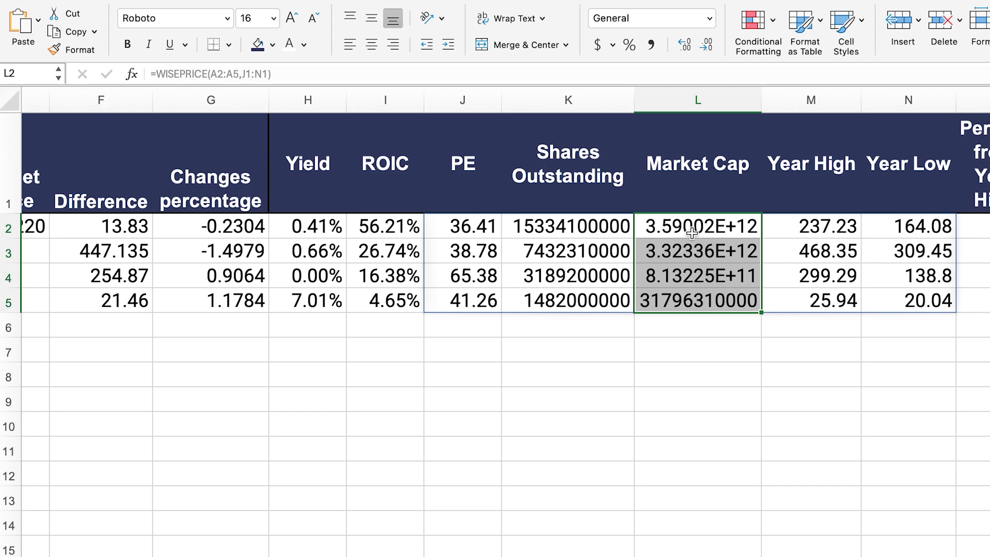
left_click(651, 47)
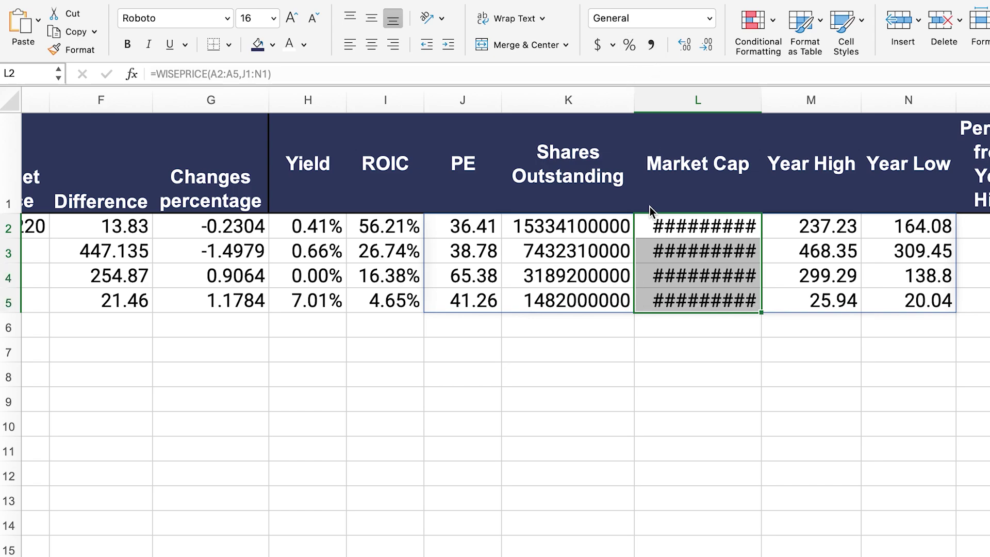
double_click(761, 100)
scroll(884, 226, "right", 5)
left_click_drag(692, 227, 819, 307)
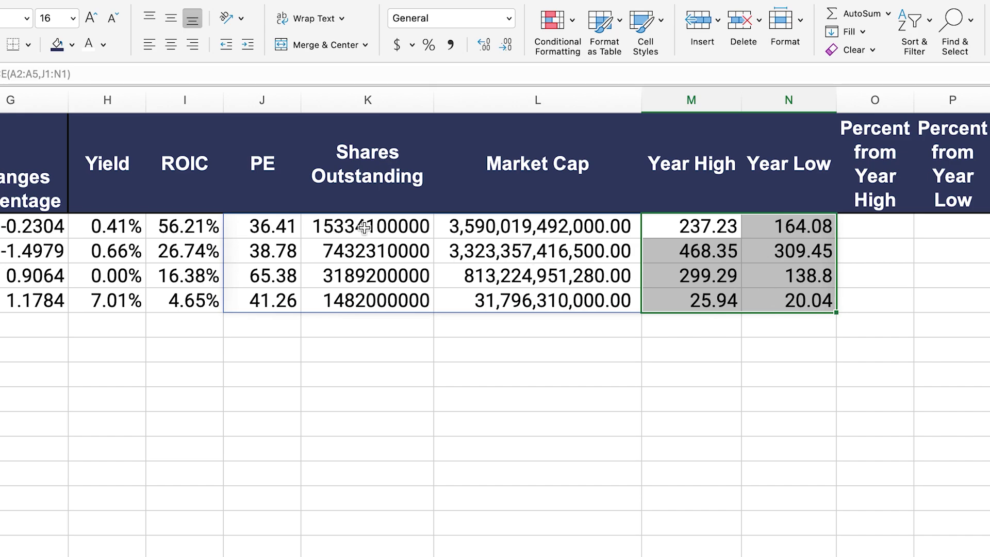
Step: Format the Shares Outstanding values in K2:K5 with comma style and widen column K to fit them
left_click_drag(364, 227, 377, 300)
left_click(450, 45)
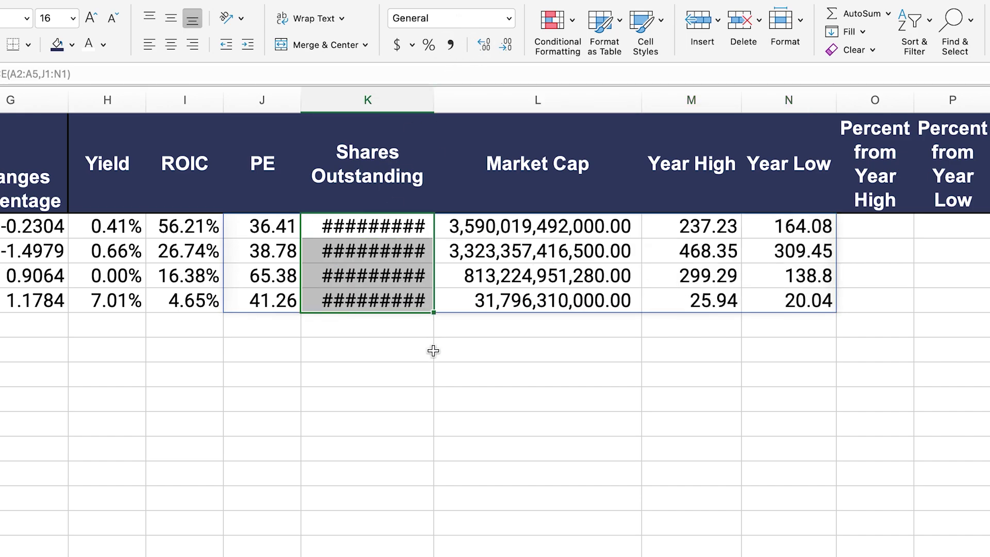
left_click_drag(435, 95, 435, 95)
double_click(636, 95)
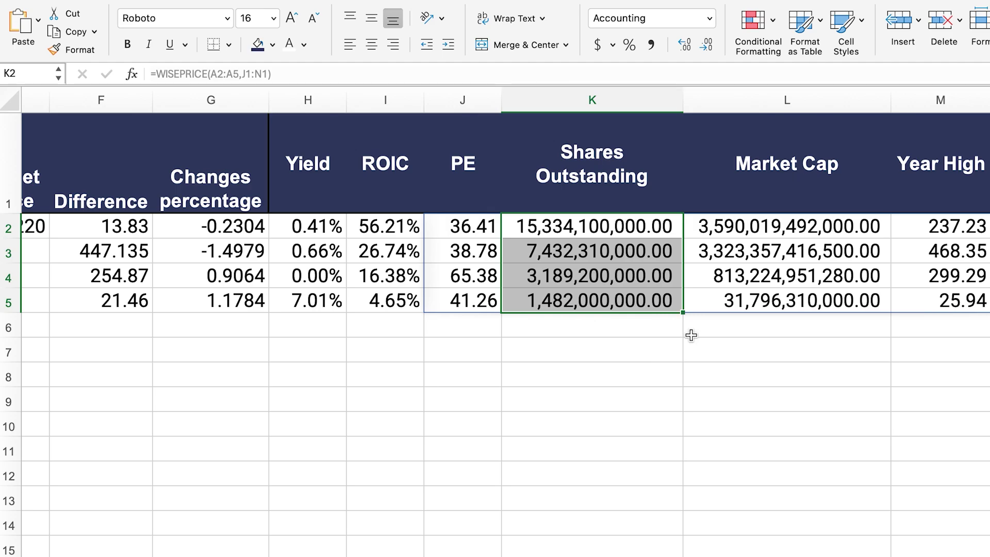
scroll(626, 206, "right", 2)
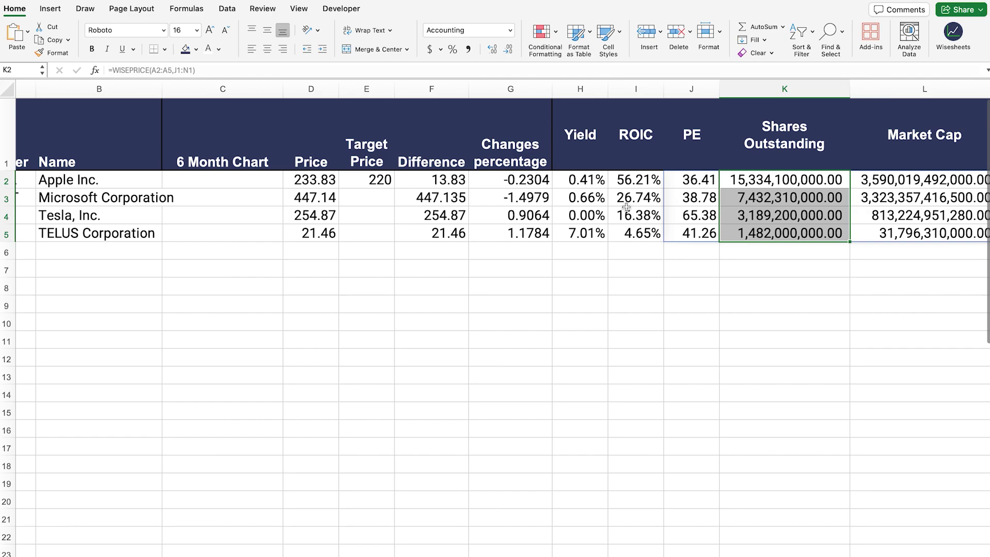
left_click(215, 176)
scroll(409, 227, "right", 10)
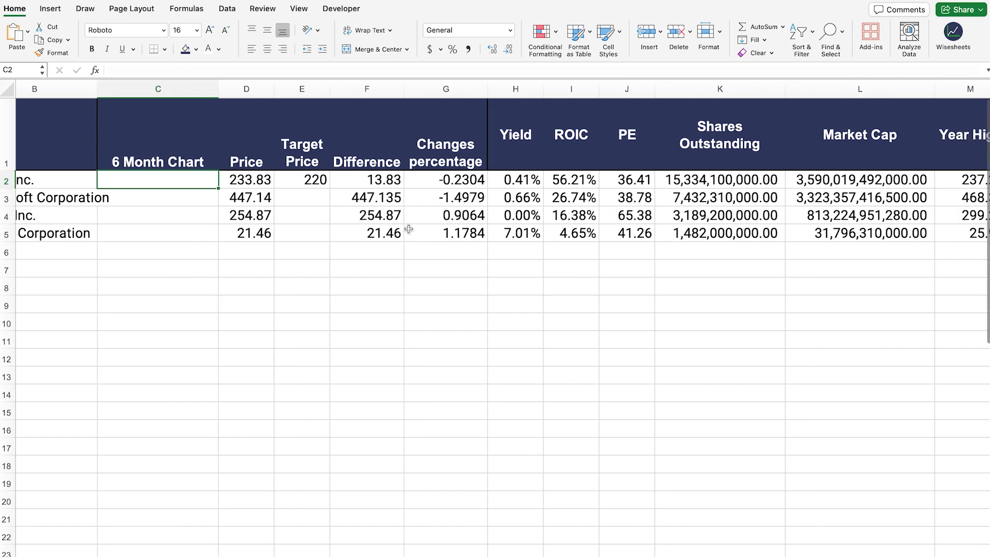
Step: Start a formula in O2 under Percent from Year High that divides the price in D2 by the year high in M2
left_click(638, 181)
left_click_drag(632, 186, 666, 234)
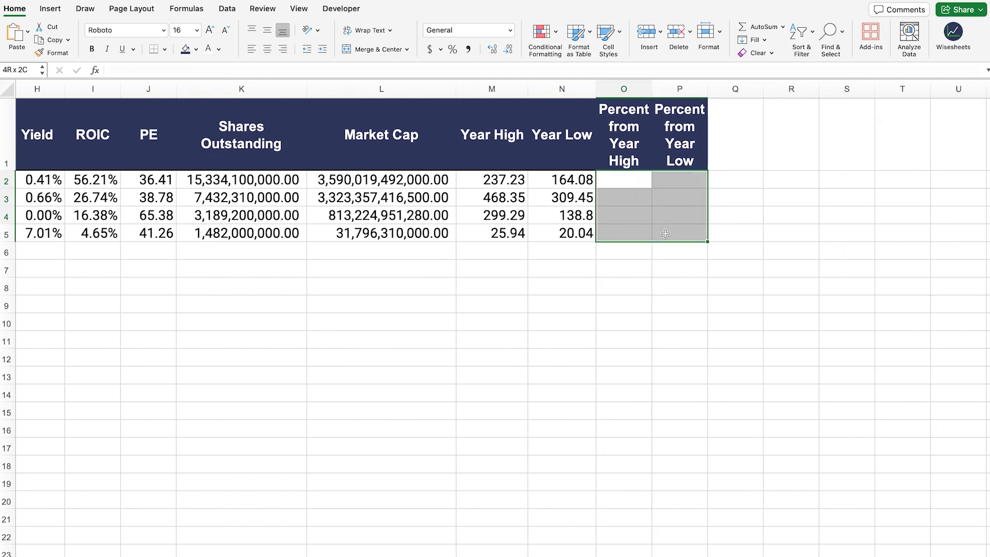
left_click(631, 182)
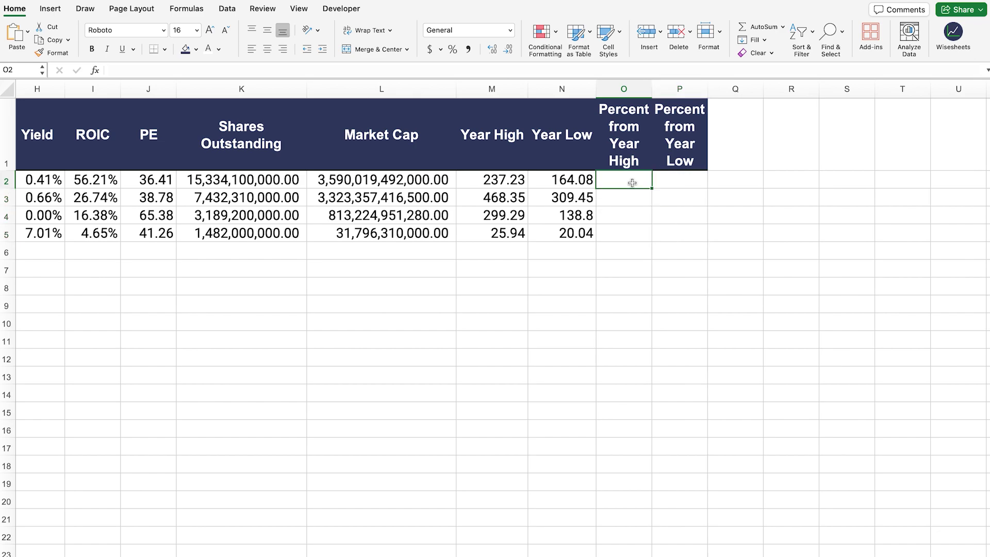
scroll(633, 182, "left", 2)
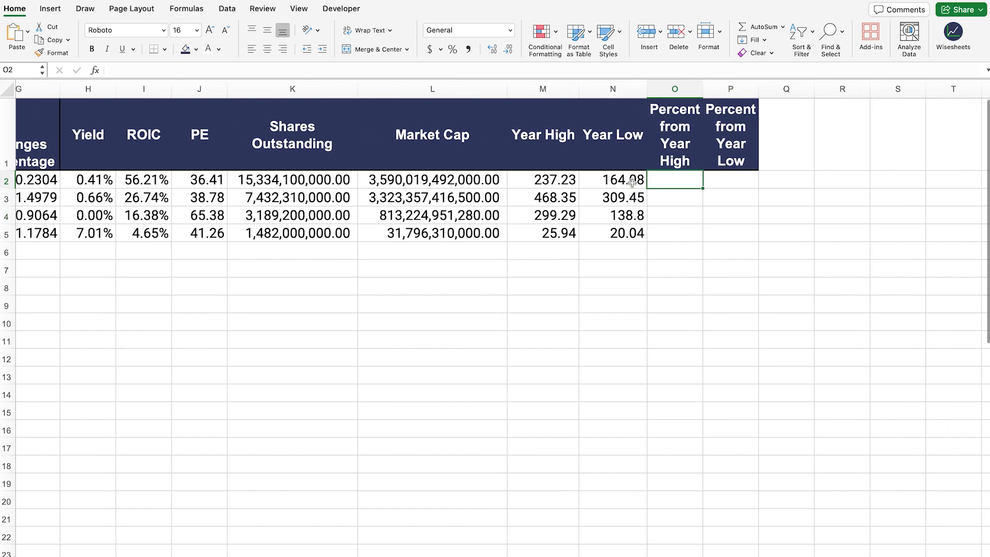
type("=")
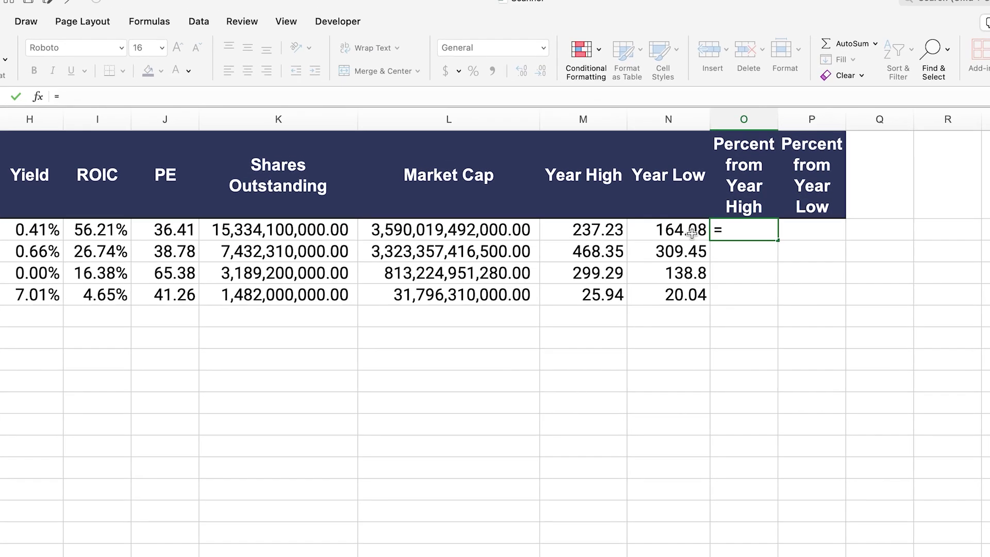
scroll(633, 183, "left", 5)
scroll(692, 233, "left", 4)
left_click(54, 230)
type("/")
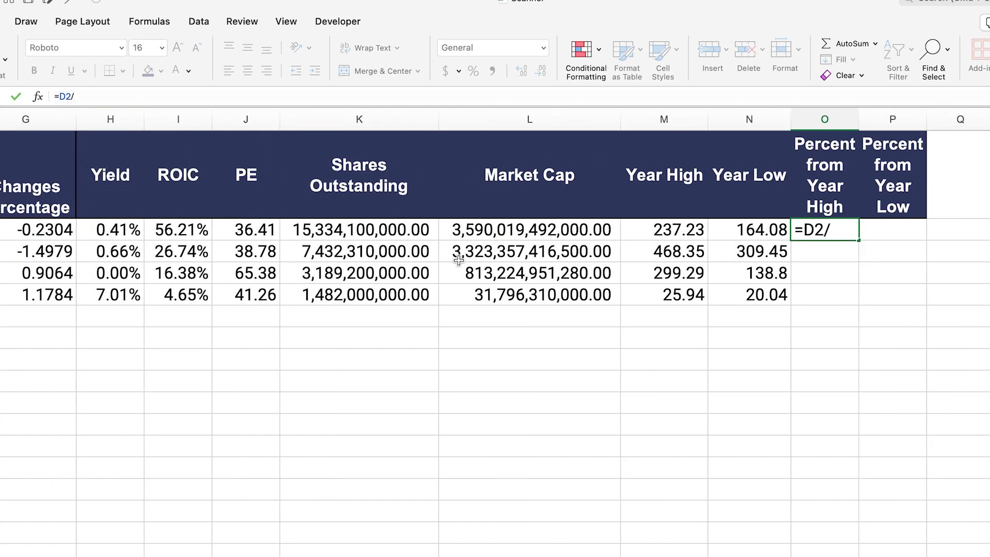
left_click(680, 228)
Step: Wrap the division in O2 in parentheses and subtract 1 to complete =(D2/M2)-1
left_click(57, 96)
type("(")
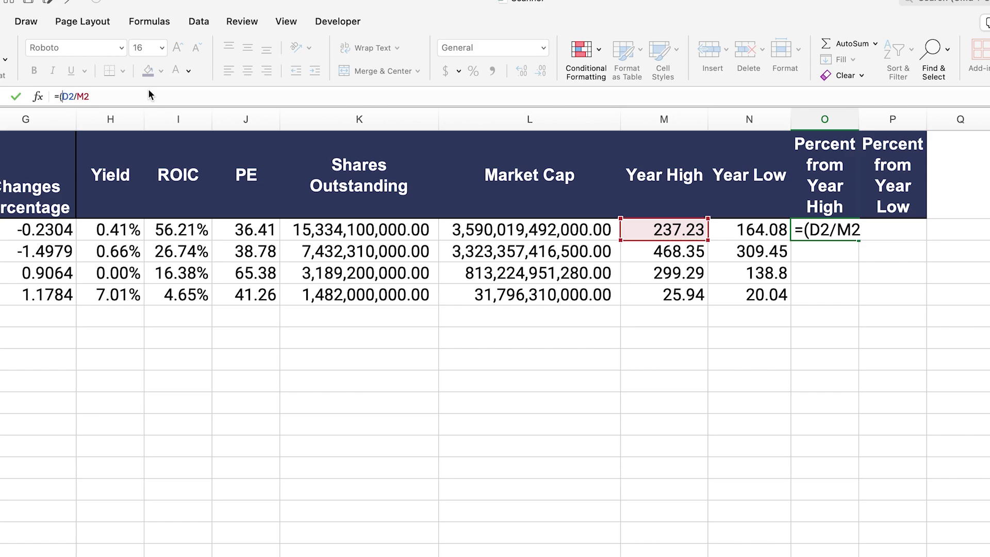
type("-1")
key("Return")
Step: Format O2 as a percentage with two decimal places and fill its formula down to O5
key("Up")
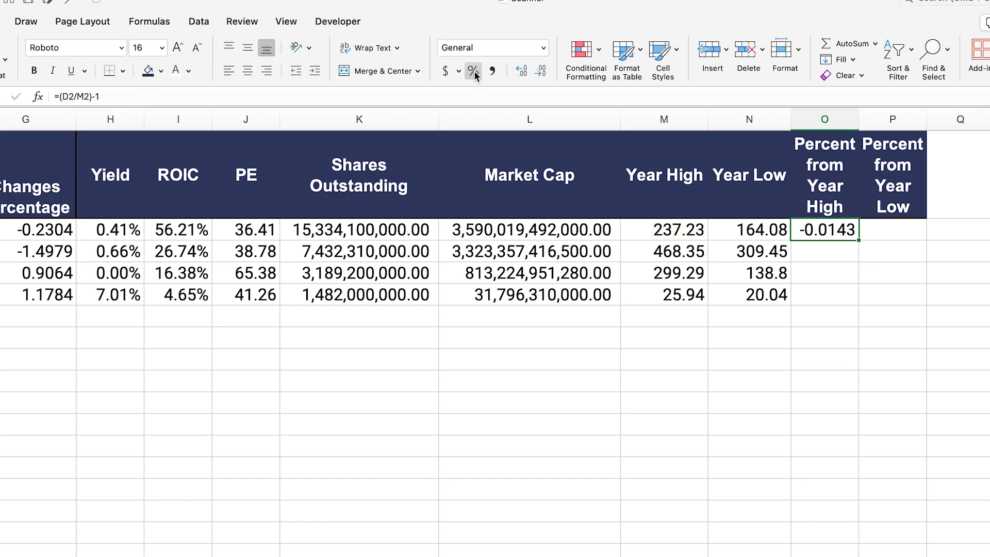
left_click(475, 75)
left_click(518, 73)
left_click(518, 73)
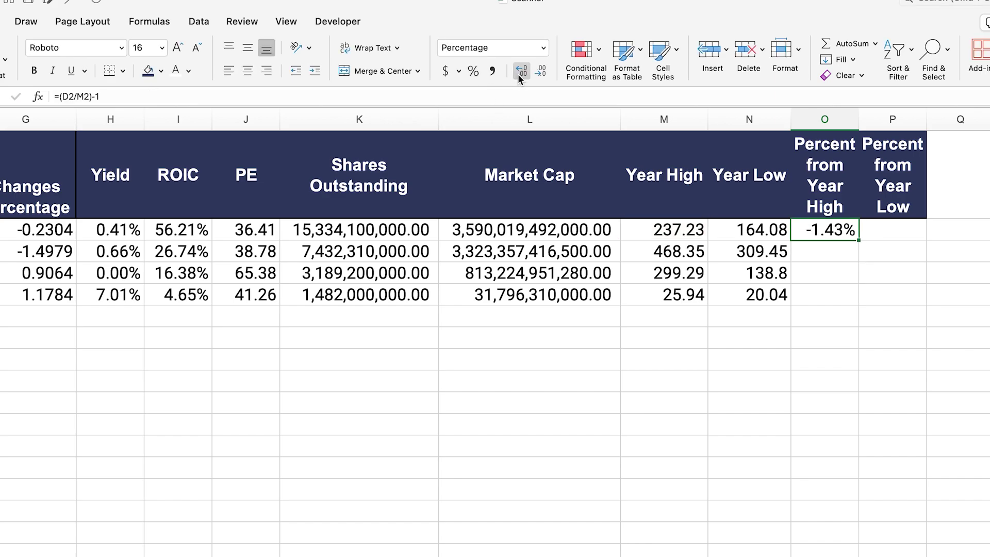
left_click_drag(859, 241, 854, 301)
left_click(842, 367)
left_click_drag(839, 232, 835, 298)
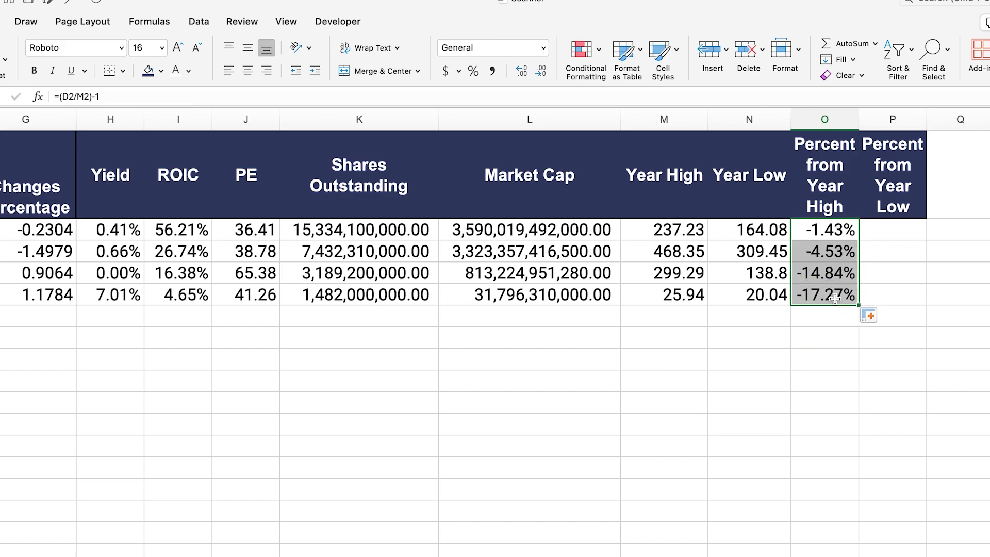
Step: Copy the Percent from Year High formula in O2 to P2 under Percent from Year Low
left_click(828, 231)
key("super+c")
left_click(883, 230)
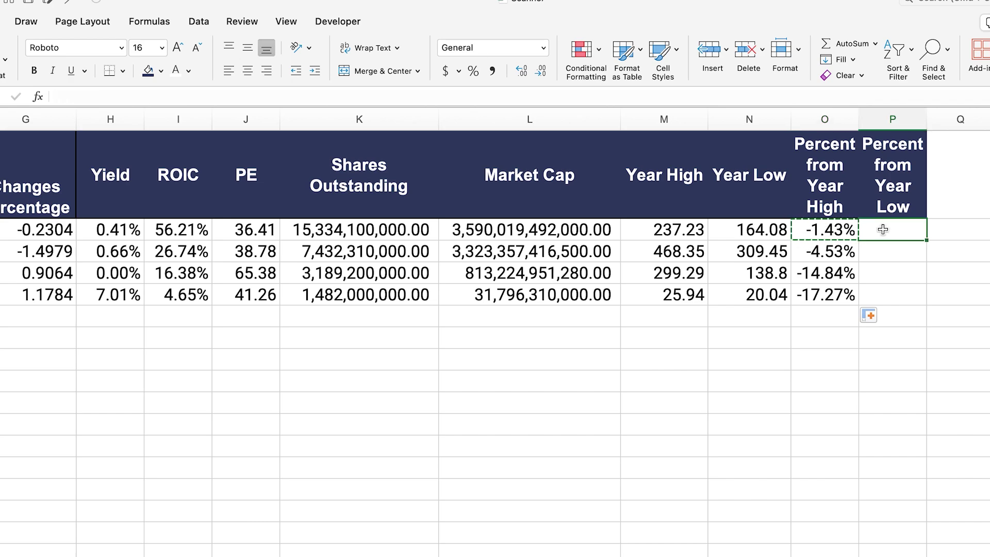
key("super+v")
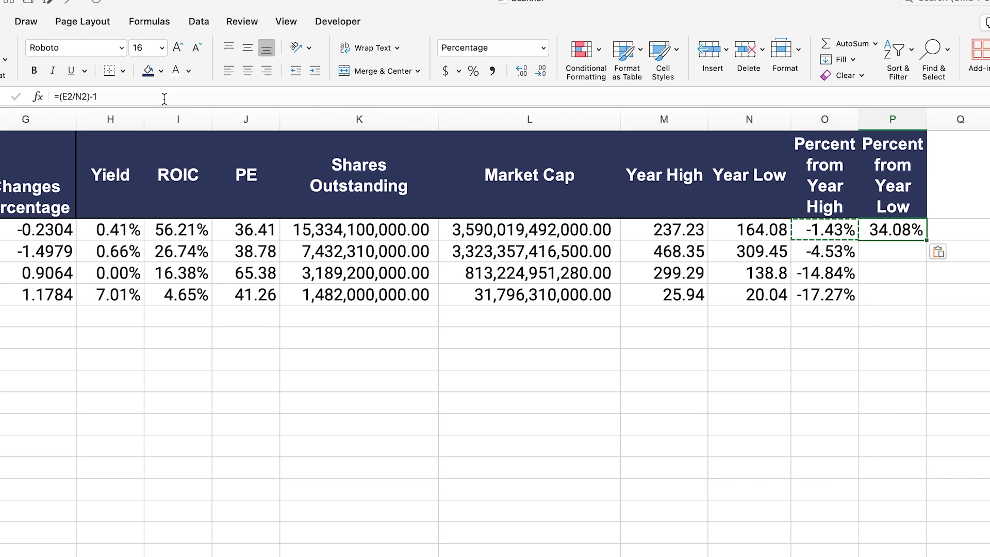
Step: Replace the E2 reference in P2 with the price cell D2, making =(D2/N2)-1, and fill the formula down to P5
left_click(83, 96)
scroll(780, 223, "left", 3)
scroll(387, 221, "left", 8)
scroll(394, 230, "right", 1)
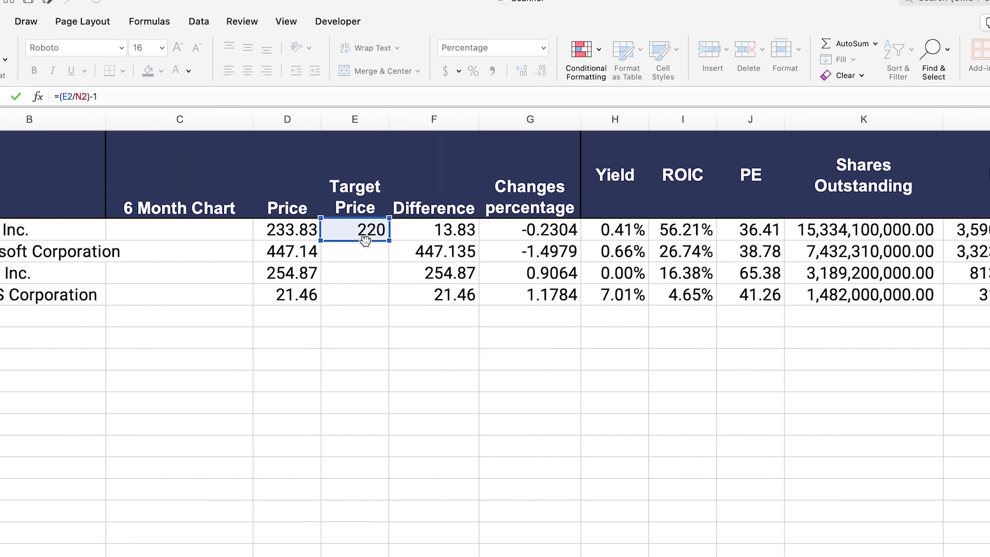
left_click(302, 241)
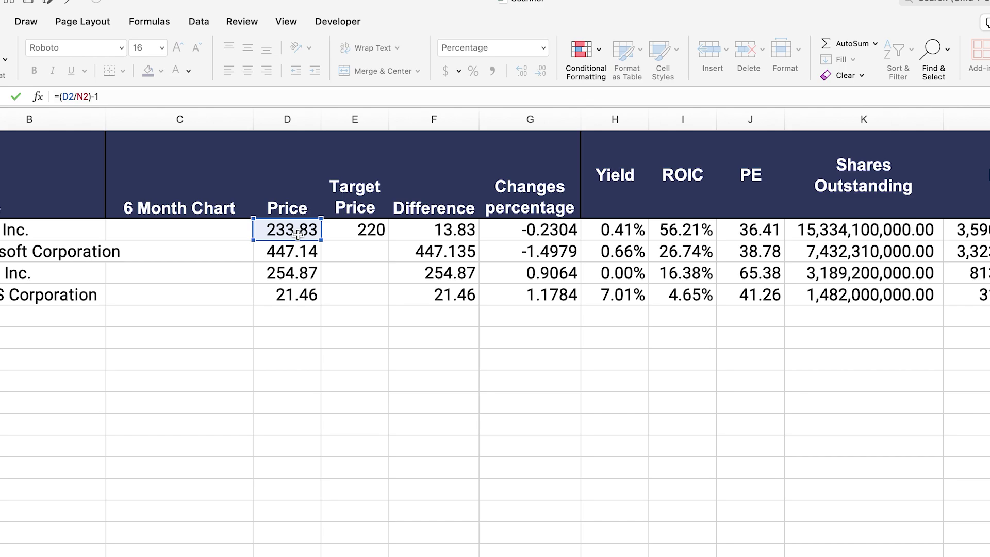
scroll(309, 239, "right", 10)
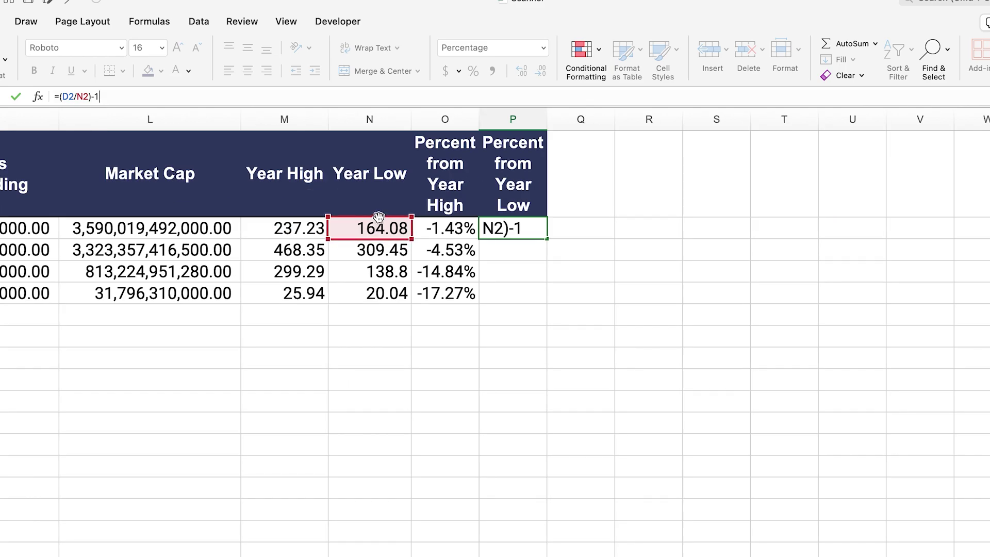
left_click(423, 225)
left_click(308, 235)
left_click(353, 235)
key("ctrl+Return")
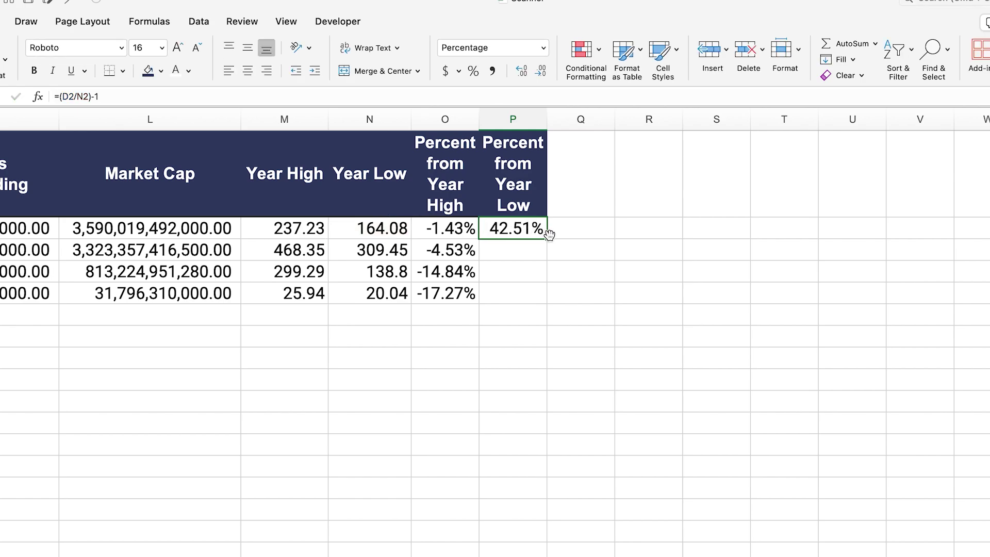
left_click_drag(547, 238, 553, 297)
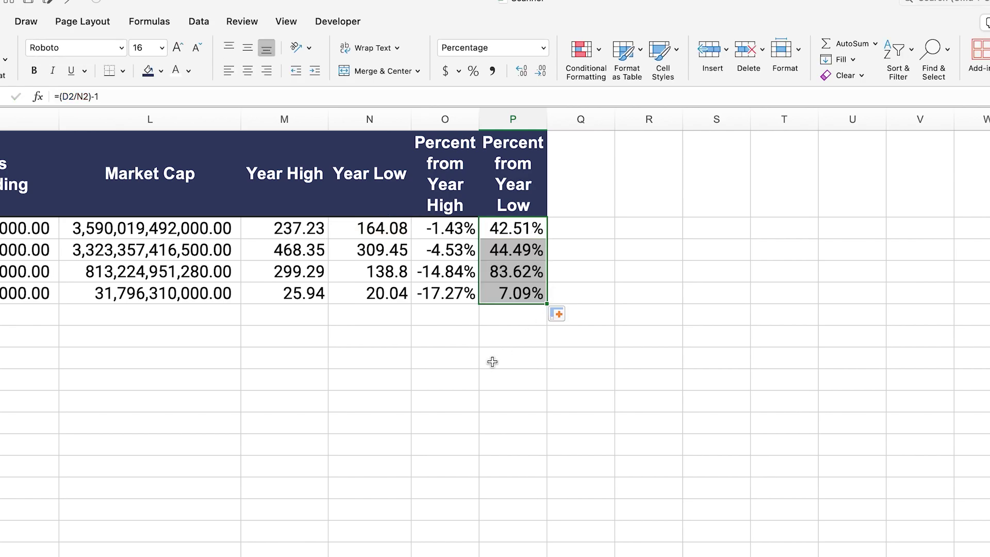
left_click(490, 359)
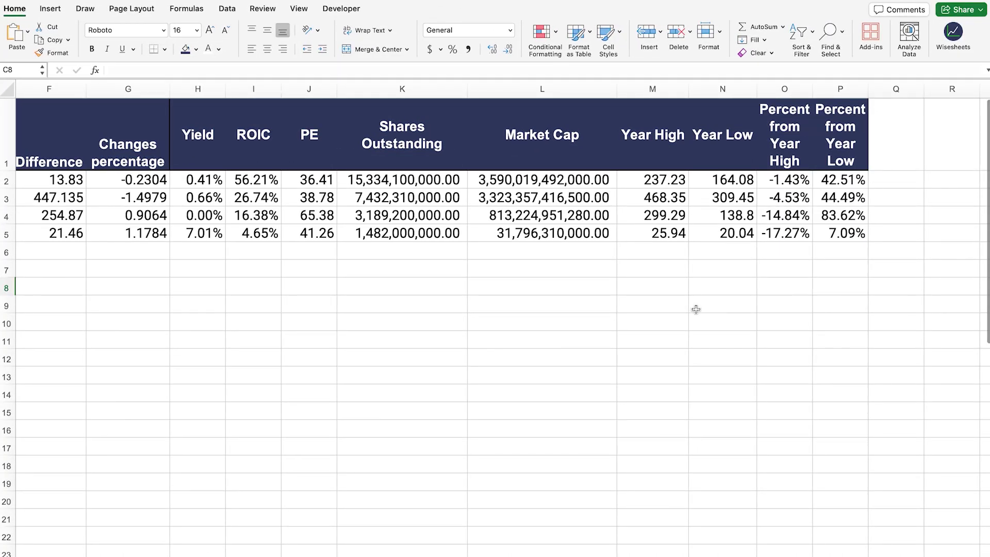
Step: Start a WISEPRICE formula in C8 with the AAPL ticker in A2 as its symbol
scroll(696, 310, "left", 2)
scroll(696, 309, "left", 10)
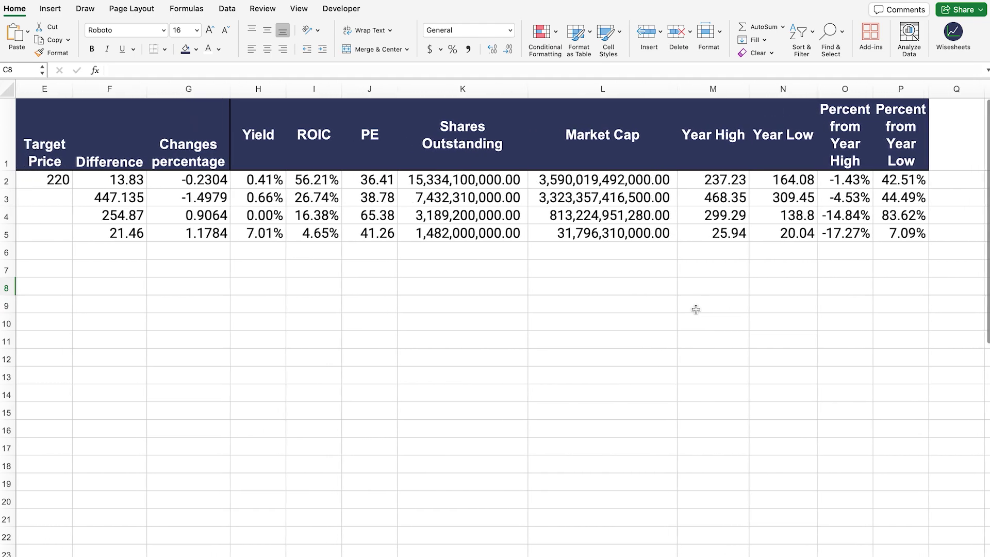
scroll(697, 309, "left", 3)
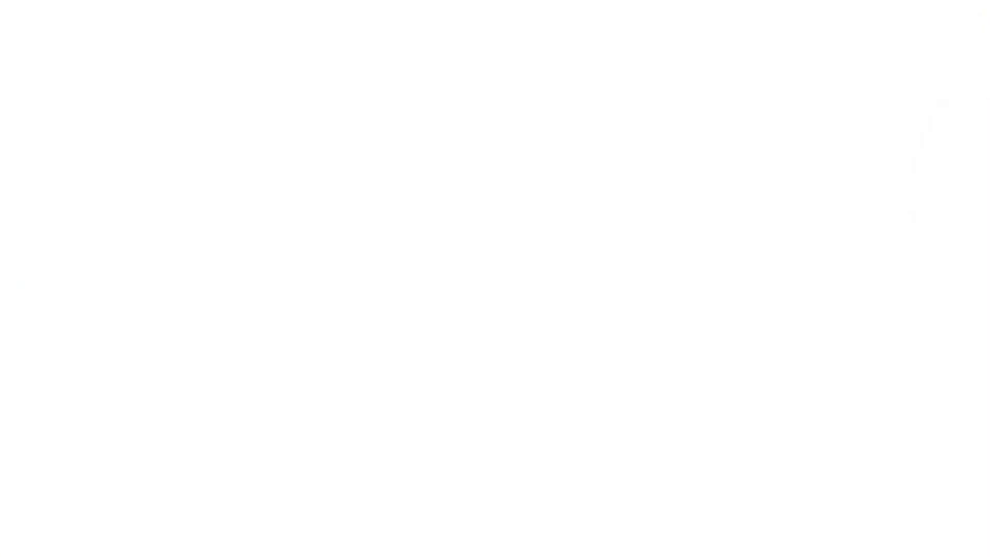
type("=WISE")
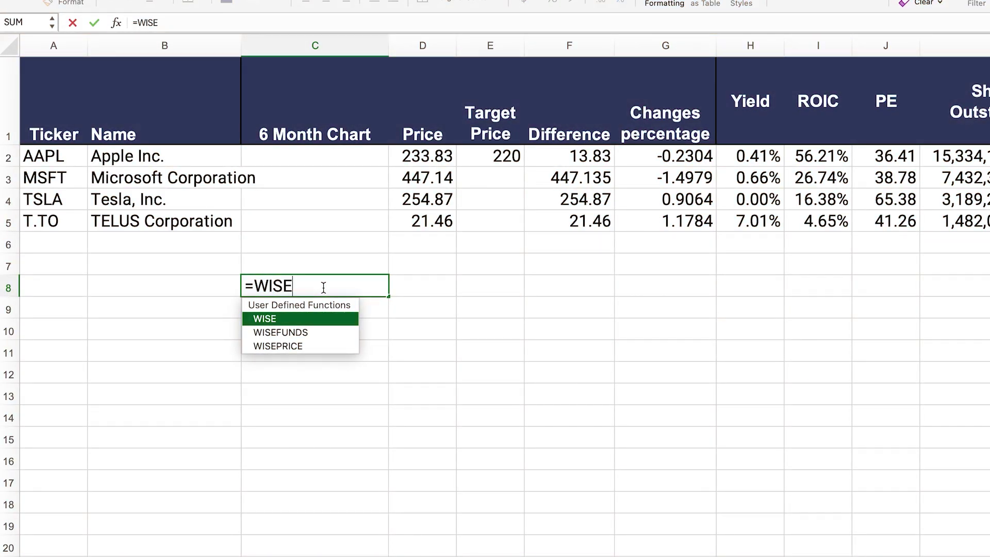
key("Down")
key("Down")
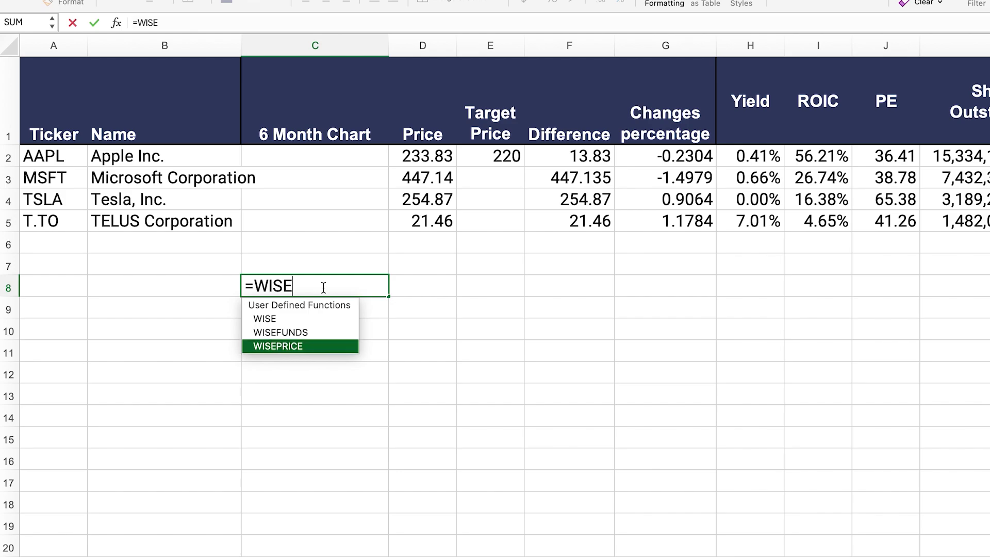
key("Tab")
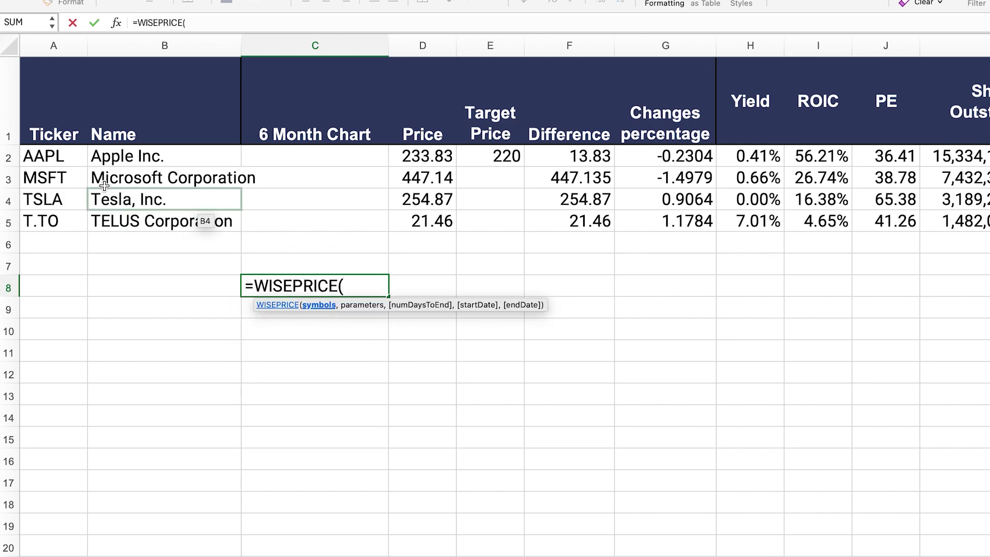
left_click(63, 156)
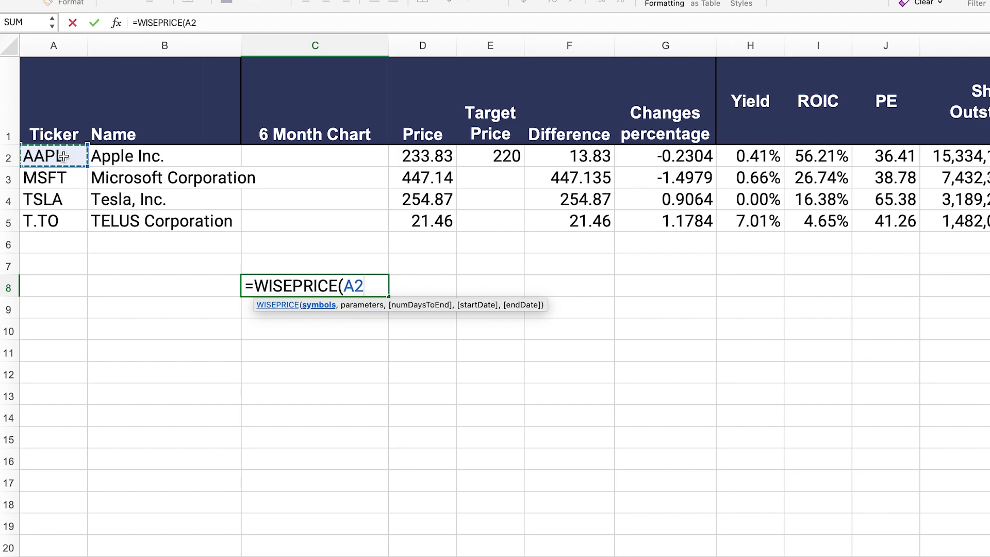
Step: Complete the C8 formula with the "CLOSE" parameter and 180 days: =WISEPRICE(A2, "CLOSE",180)
type(",")
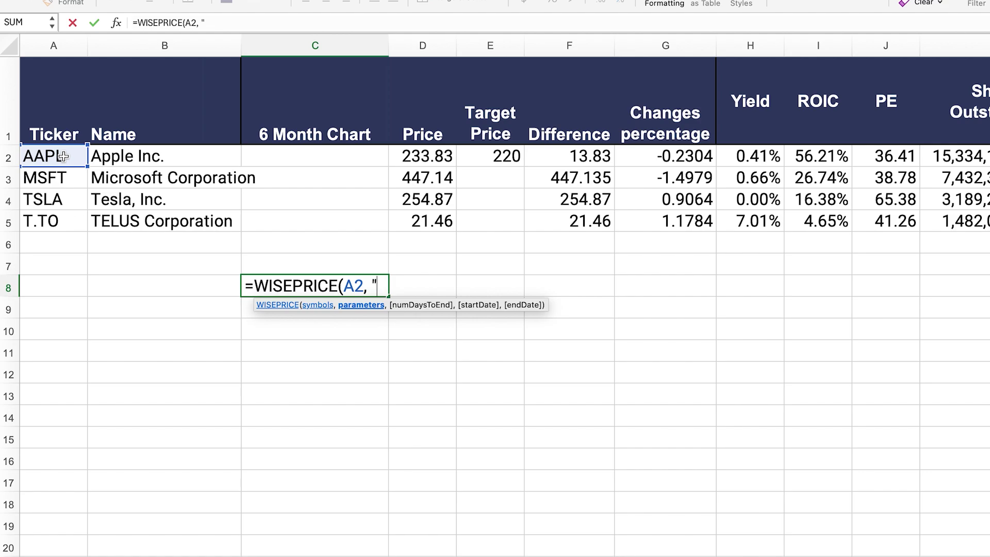
type(" \"CLOS")
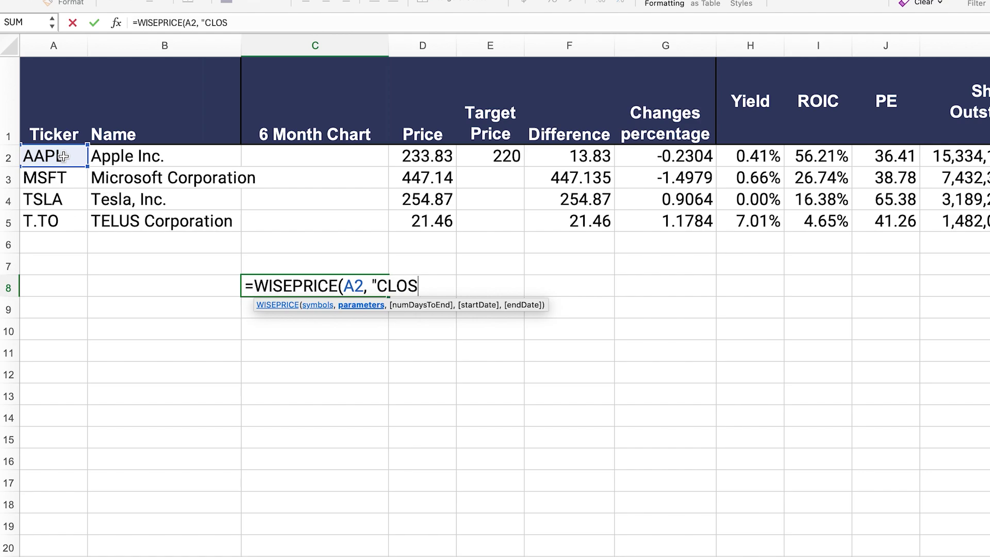
type("E\",")
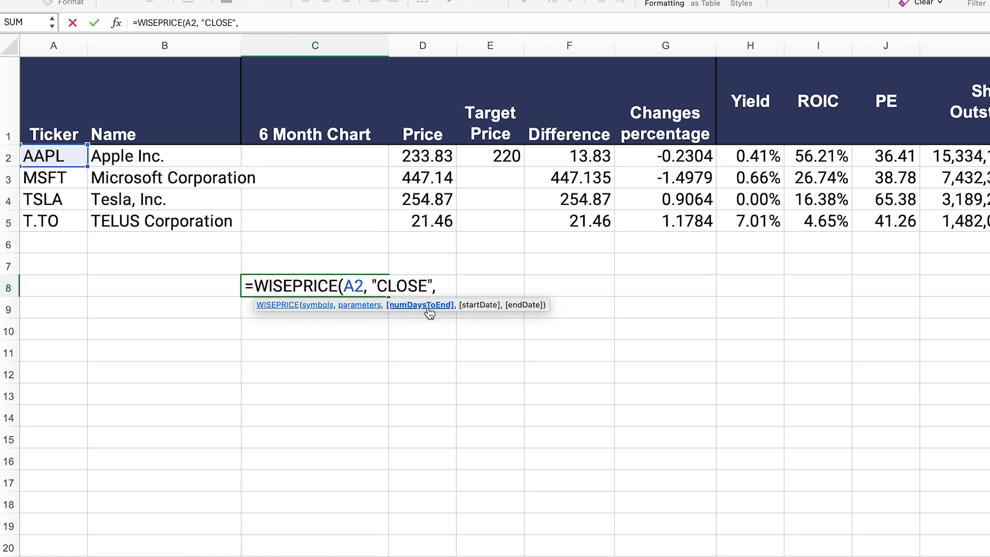
type("30")
key("BackSpace")
key("BackSpace")
type("180)")
key("Return")
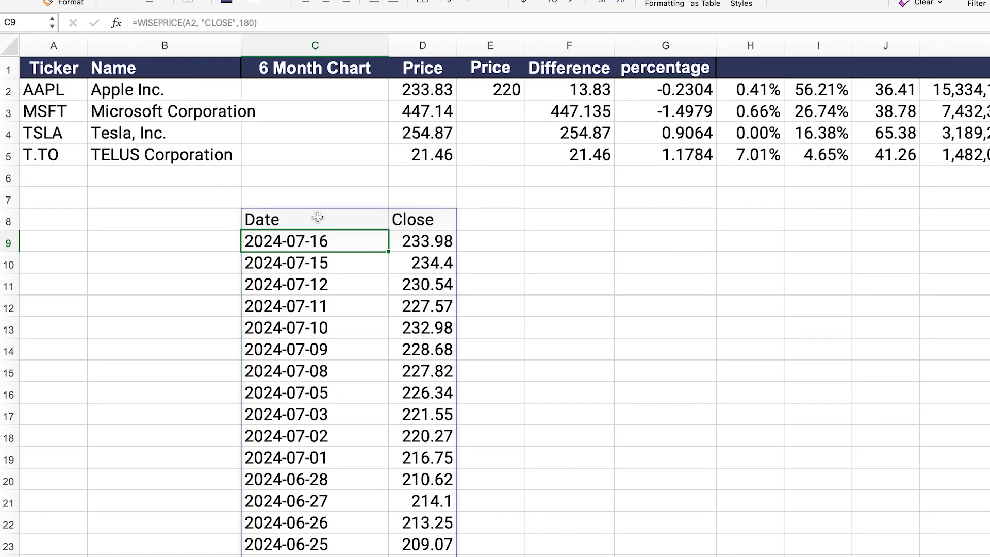
left_click(325, 227)
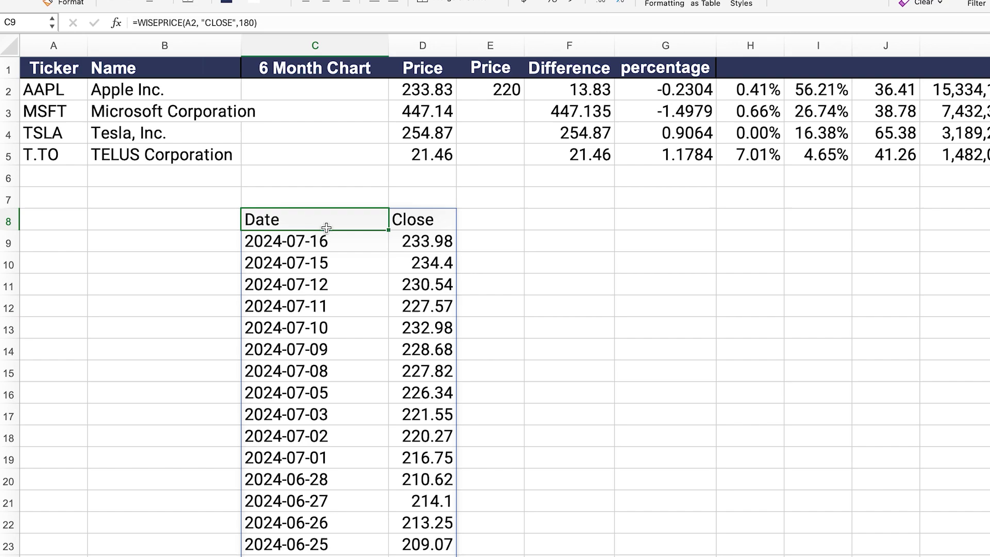
Step: Wrap the C8 price formula in SORT so it reads =SORT(WISEPRICE(A2, "CLOSE",180))
left_click(330, 242)
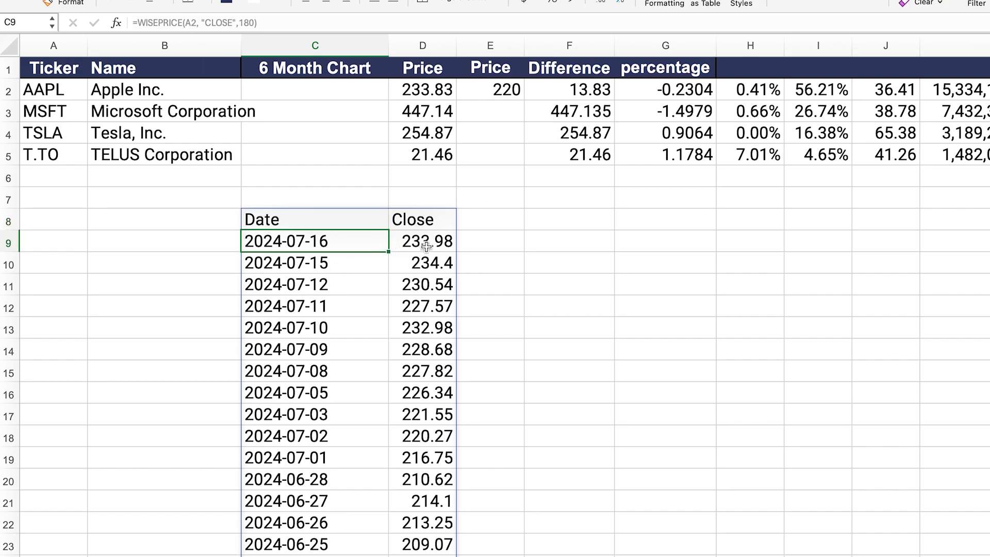
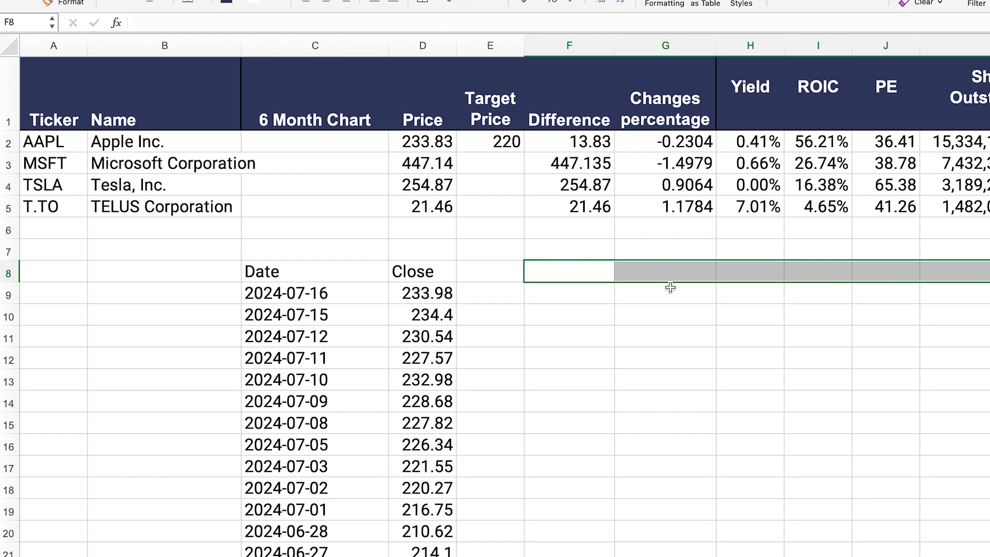
left_click(324, 267)
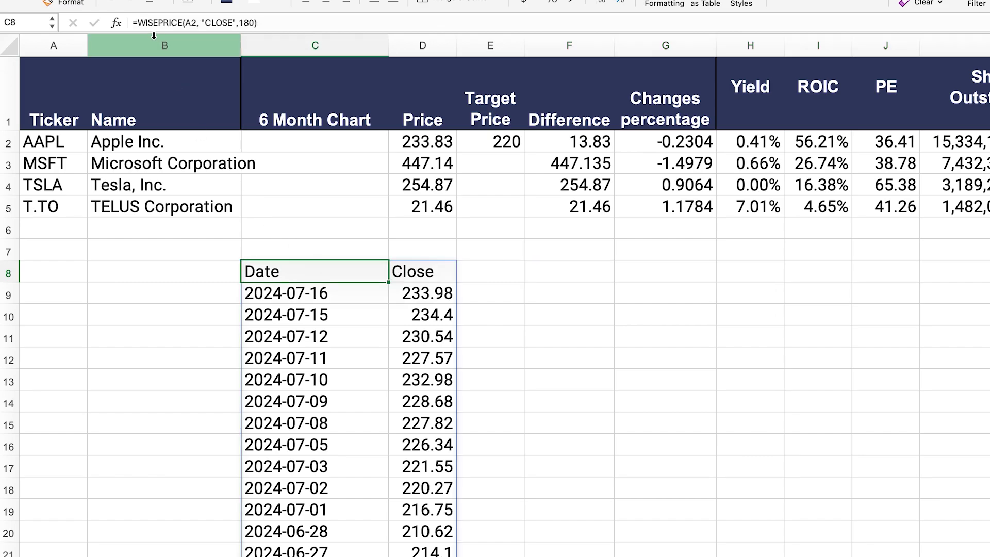
left_click(199, 17)
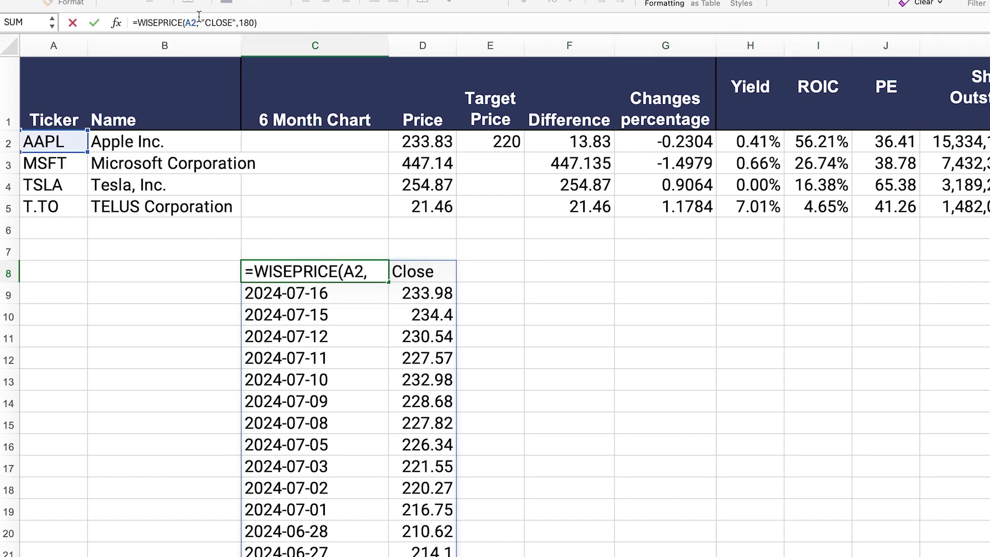
type("SORT")
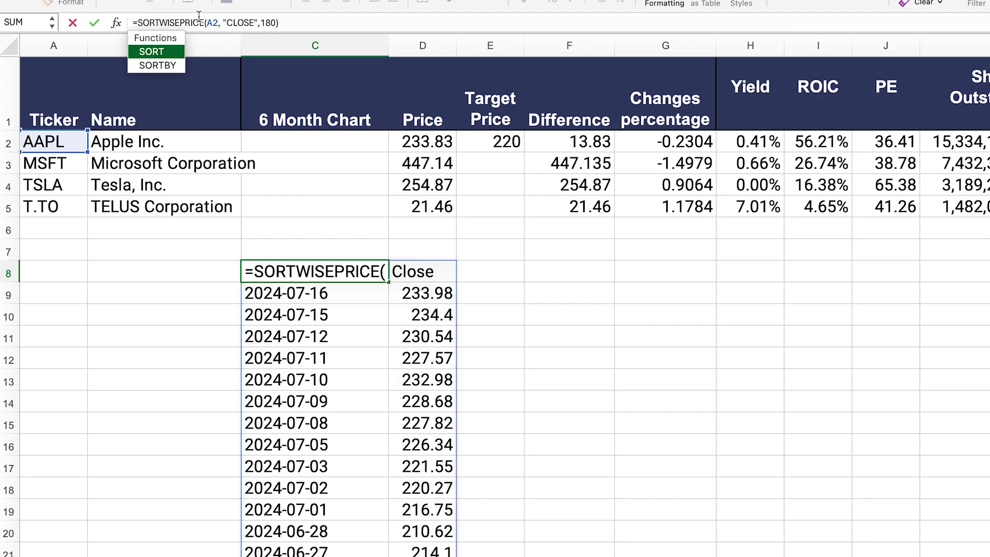
double_click(163, 51)
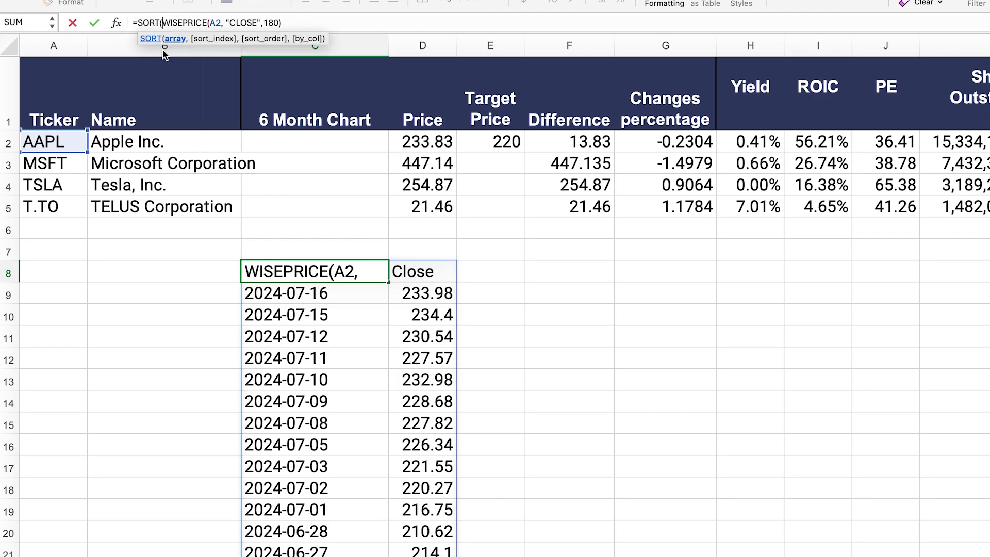
left_click(304, 24)
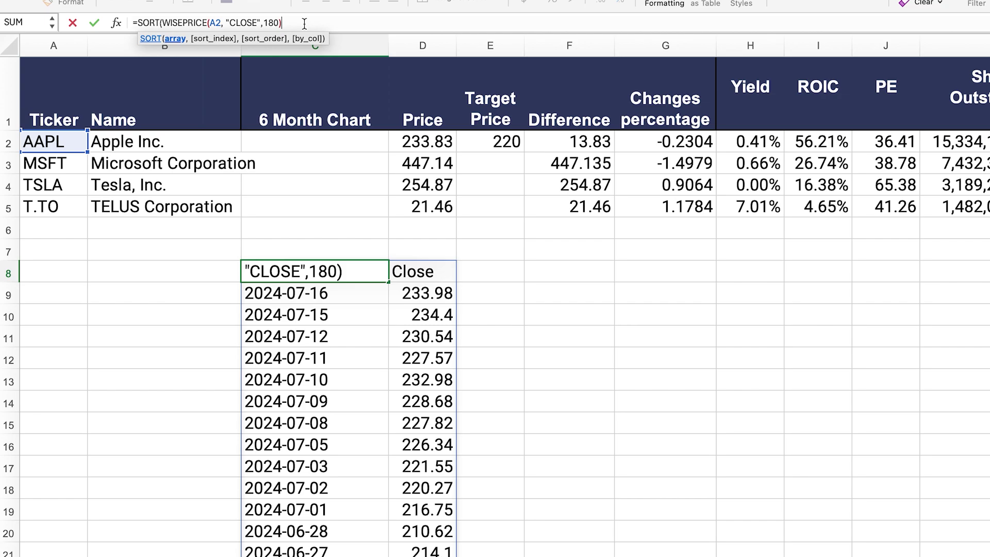
type(")")
key("Return")
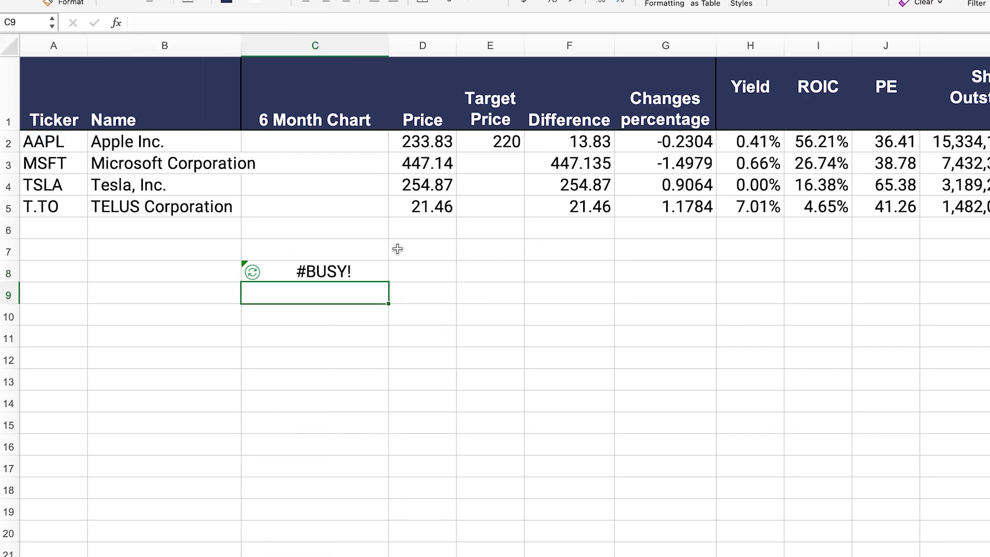
left_click(339, 273)
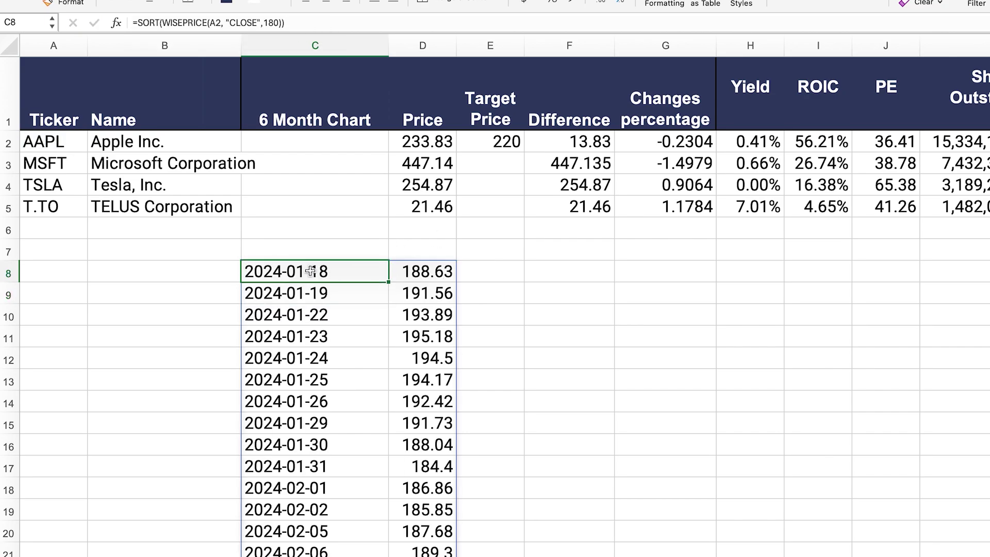
Step: Wrap the C8 formula in INDEX to return only the second column, making =INDEX(SORT(WISEPRICE(A2, "CLOSE",180)),,2)
left_click_drag(408, 282, 426, 328)
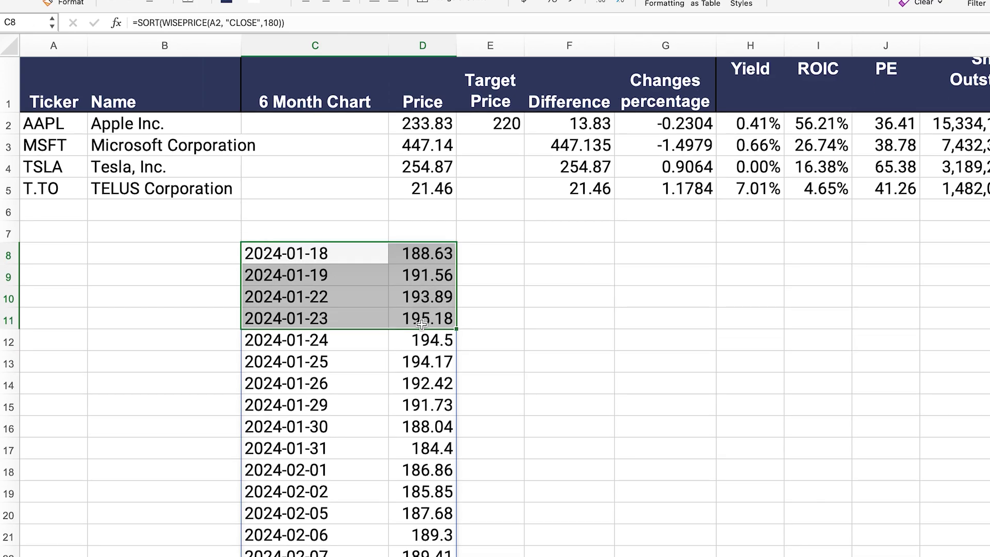
left_click(314, 254)
left_click_drag(313, 254, 325, 428)
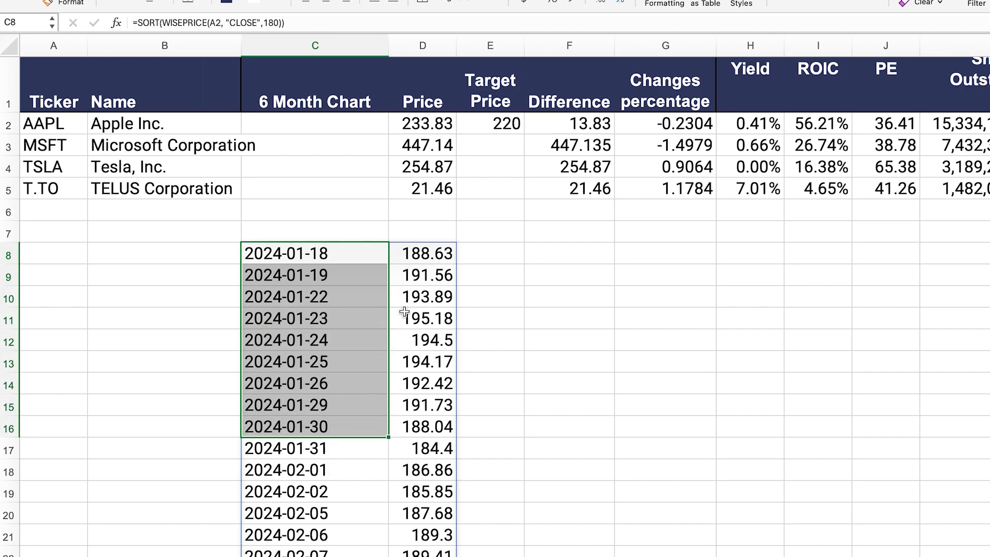
left_click_drag(442, 253, 439, 449)
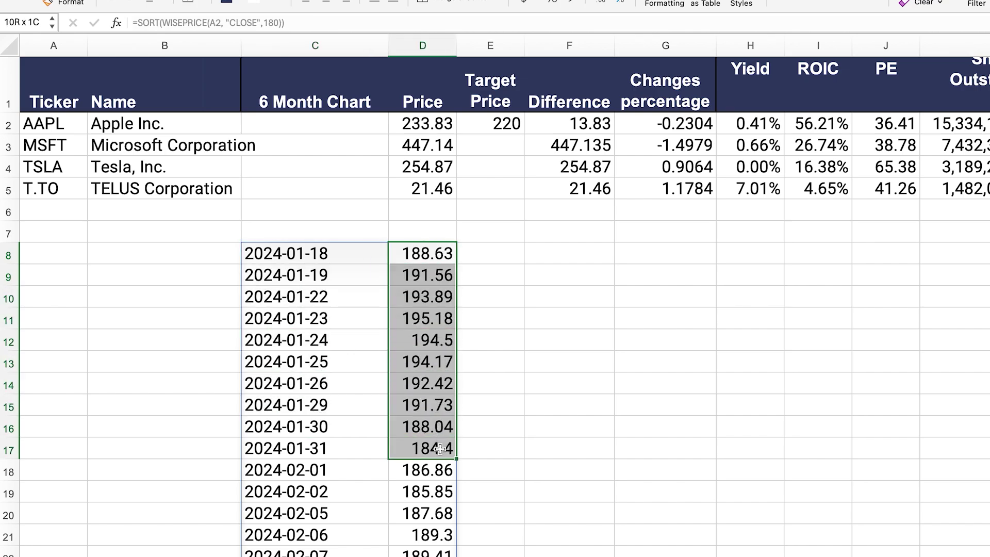
left_click(299, 256)
left_click(138, 22)
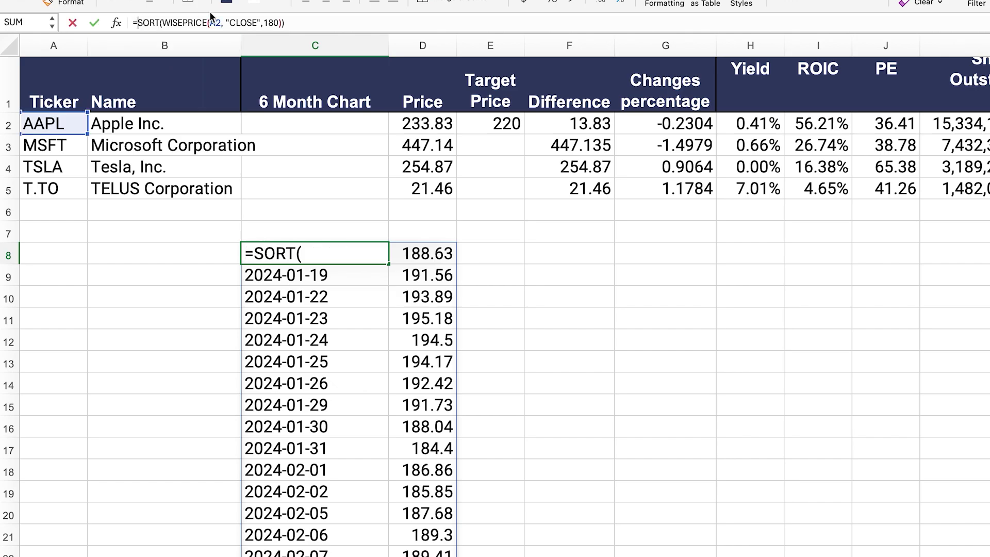
type("INDEX(")
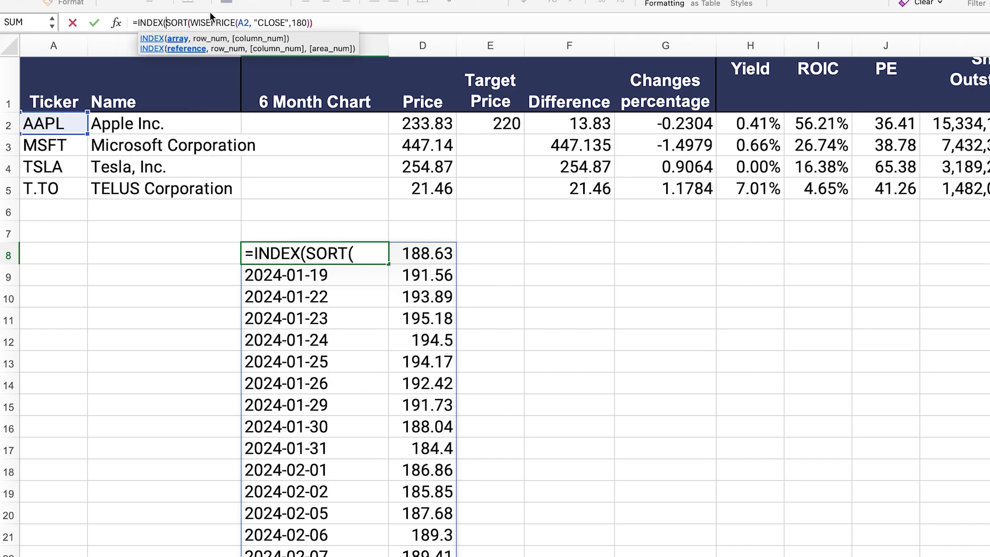
left_click(329, 23)
type(",")
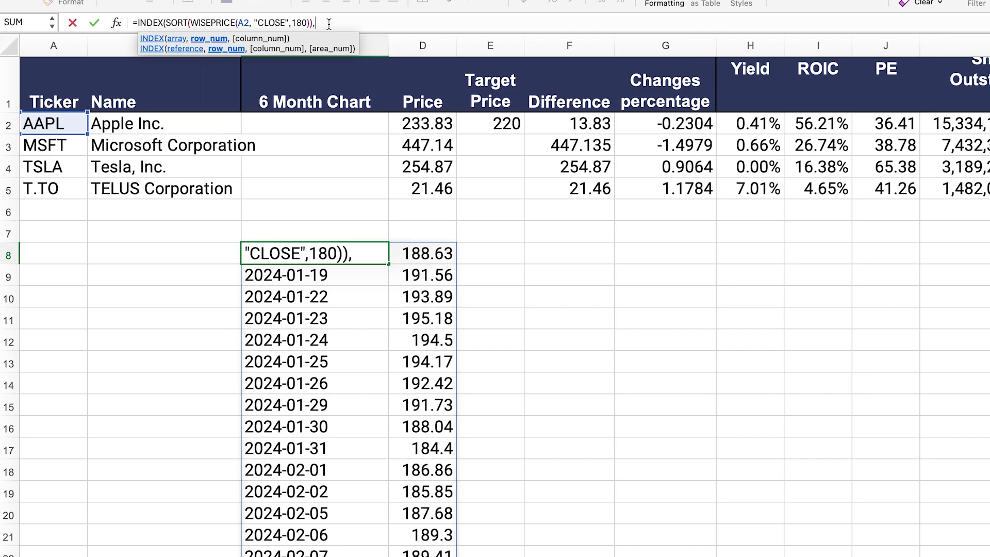
type(",")
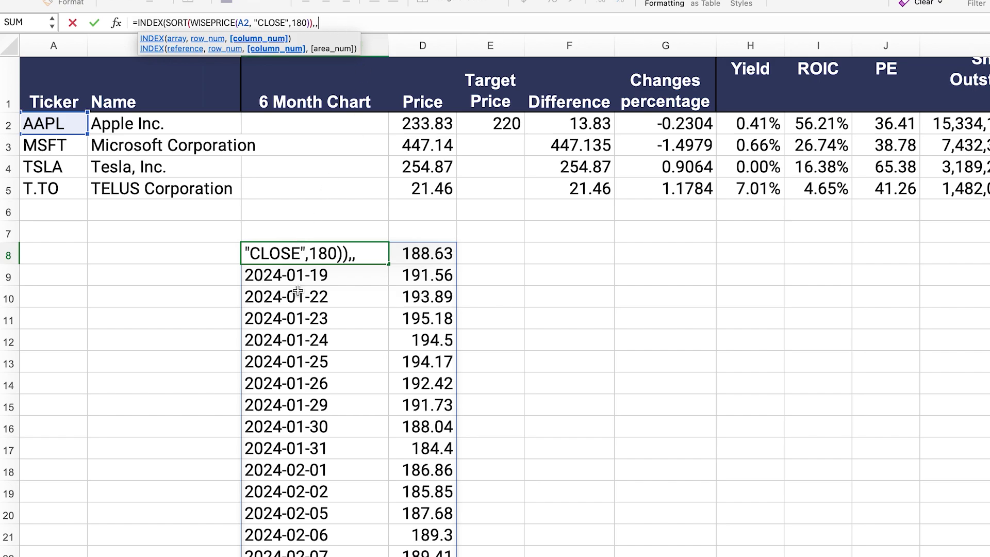
type("2)")
key("Return")
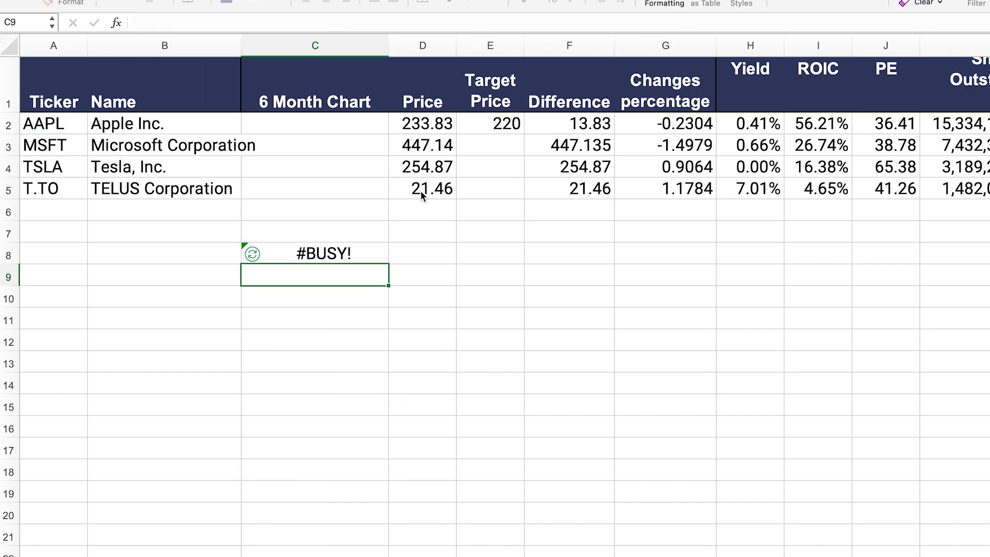
key("Up")
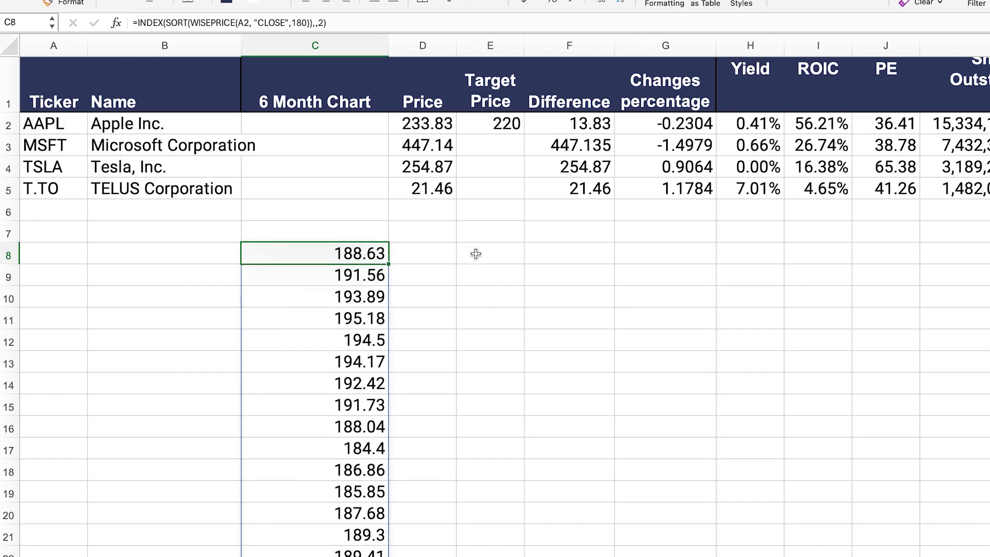
Step: Wrap the C8 formula in TRANSPOSE to lay the closing prices out in a row, making =TRANSPOSE(INDEX(SORT(WISEPRICE(A2, "CLOSE",180)),,2))
scroll(364, 256, "down", 4)
scroll(363, 255, "down", 10)
scroll(363, 255, "up", 12)
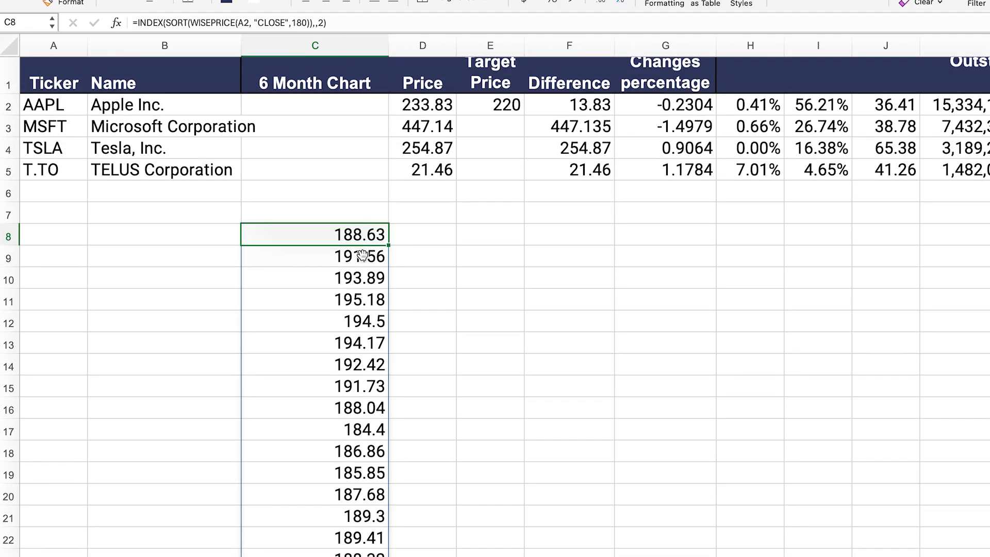
left_click(139, 18)
type("TRANS")
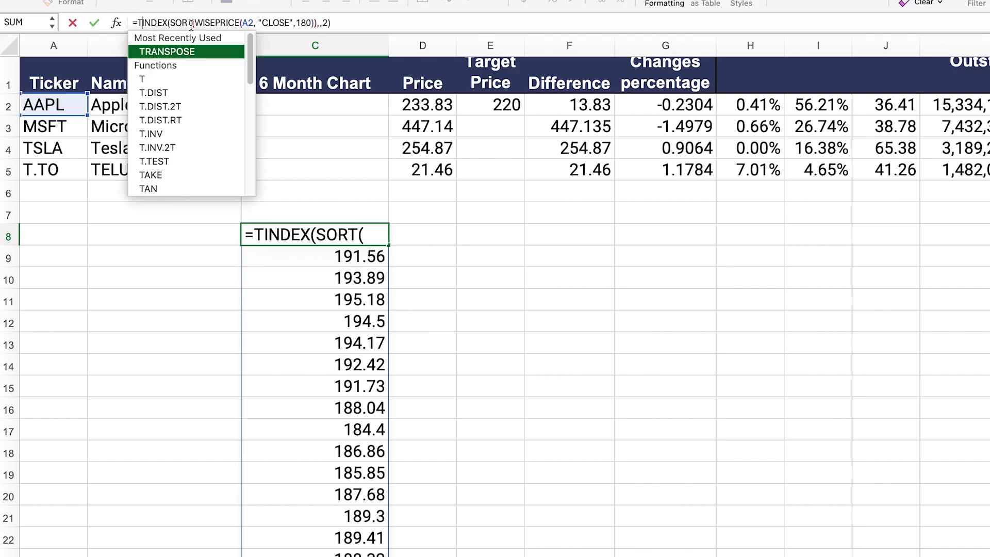
double_click(186, 51)
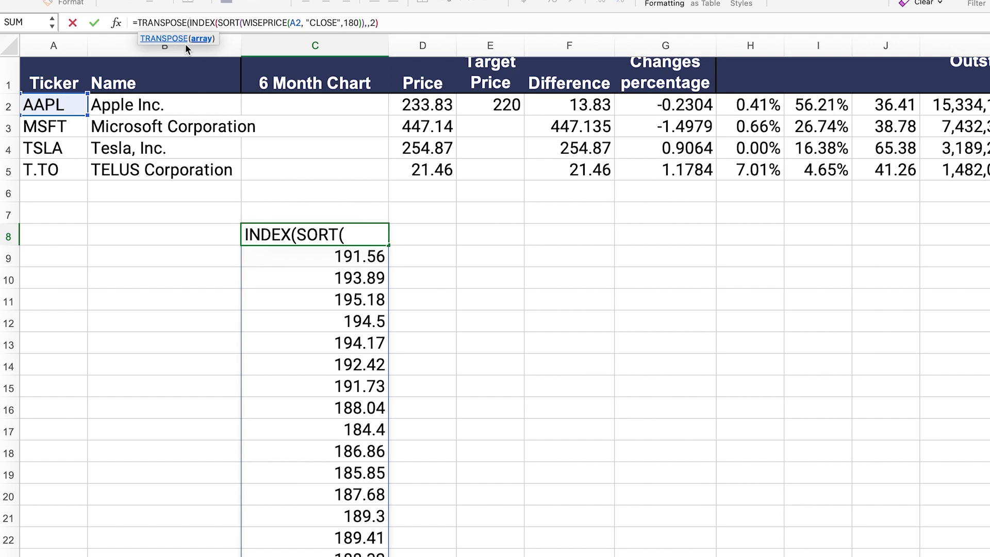
left_click(401, 23)
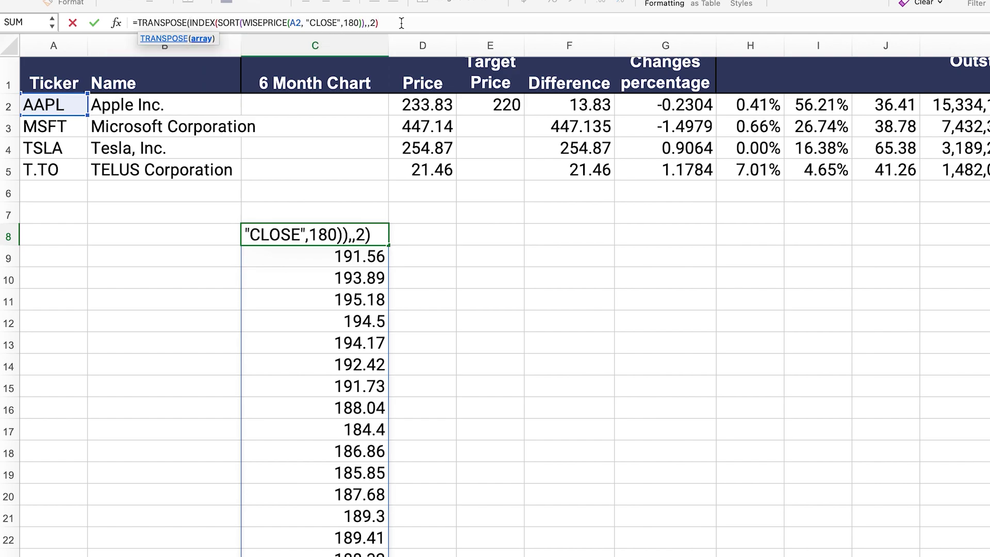
type(")")
key("Return")
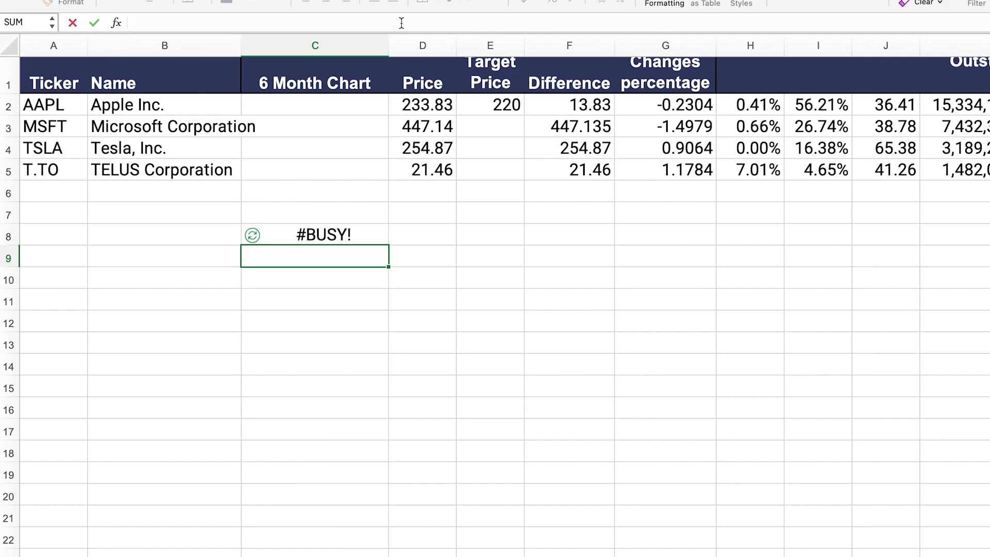
left_click(338, 234)
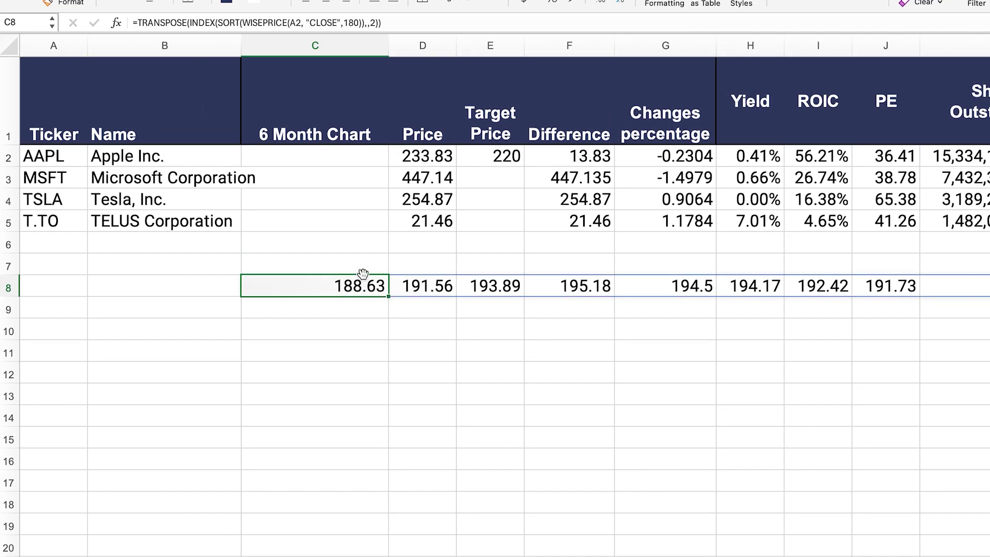
Step: Copy the full TRANSPOSE formula text out of C8 and clear that cell
left_click_drag(413, 23, 116, 22)
key("super+c")
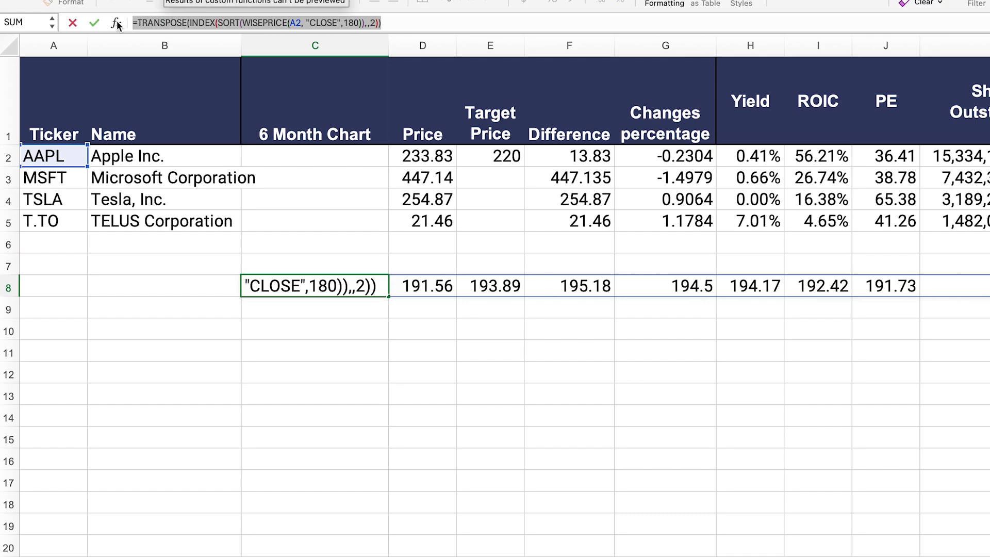
key("Return")
left_click(329, 286)
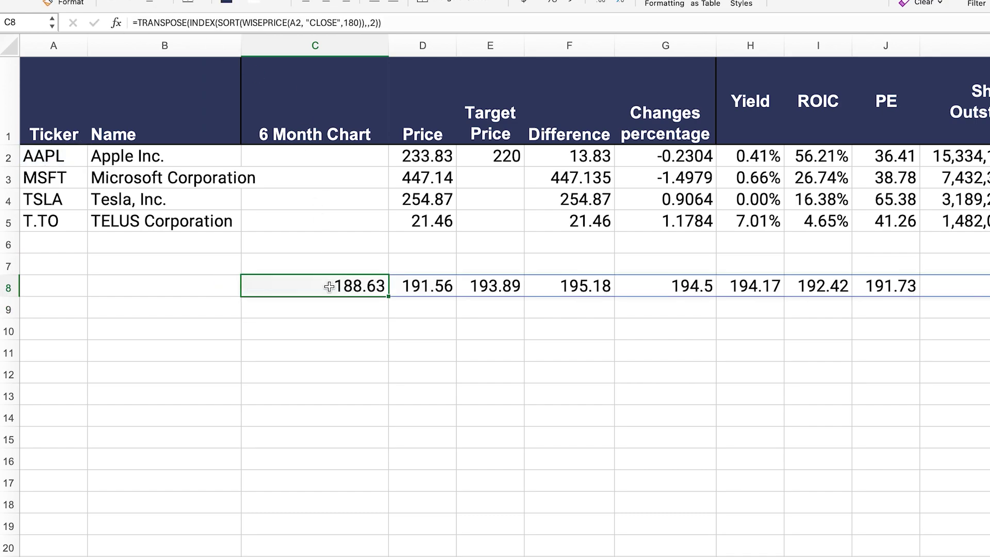
Step: Paste the copied formula into T2, beyond the table's last column, keeping its A2 reference
scroll(531, 247, "right", 10)
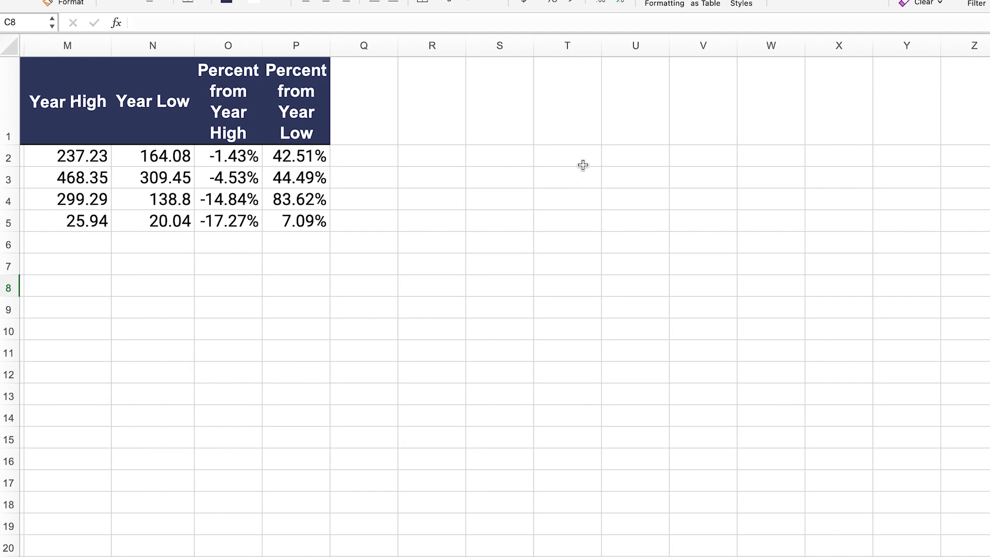
left_click(577, 155)
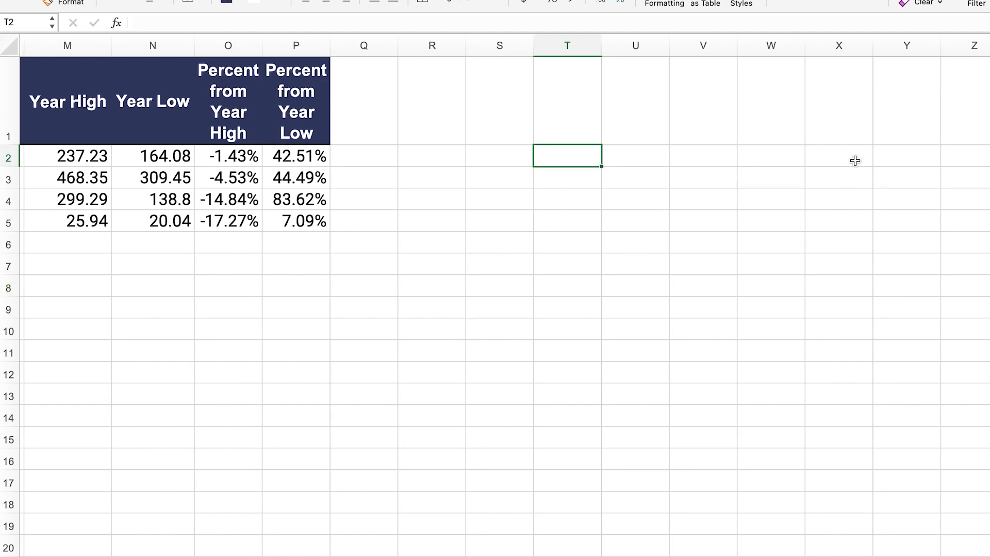
scroll(855, 159, "left", 2)
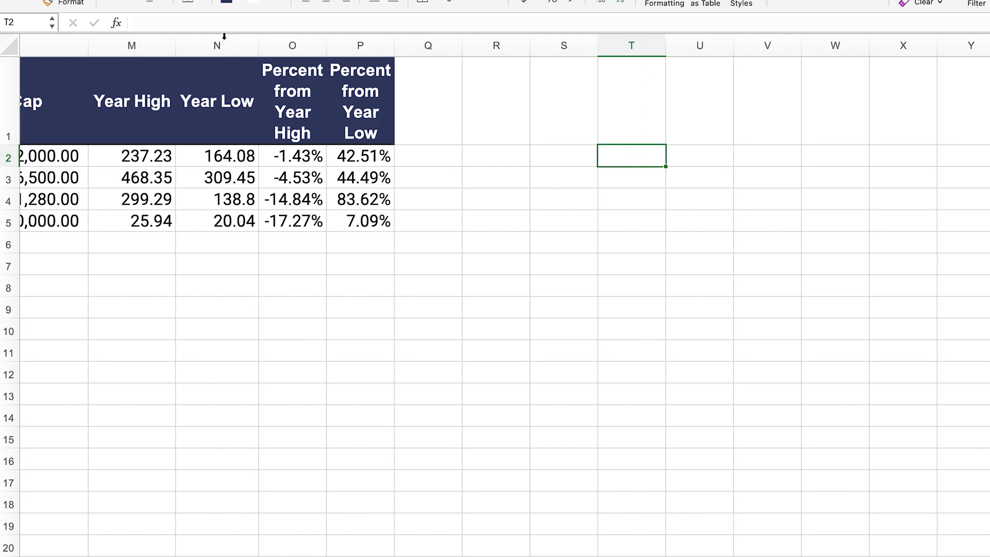
key("super+v")
key("Return")
left_click(643, 159)
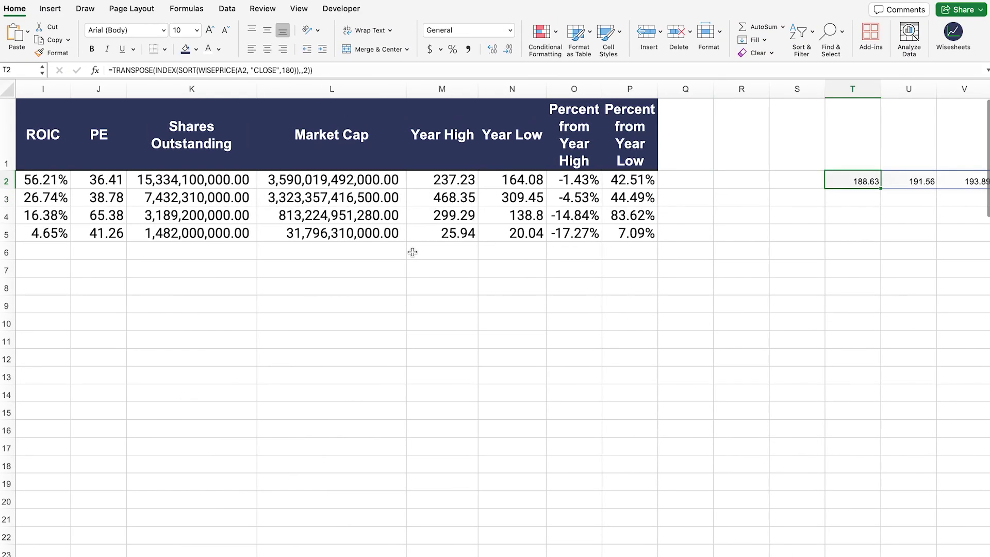
Step: Start creating a line sparkline for Apple's row in the 6 Month Chart column, with C2 as its location
scroll(511, 239, "left", 15)
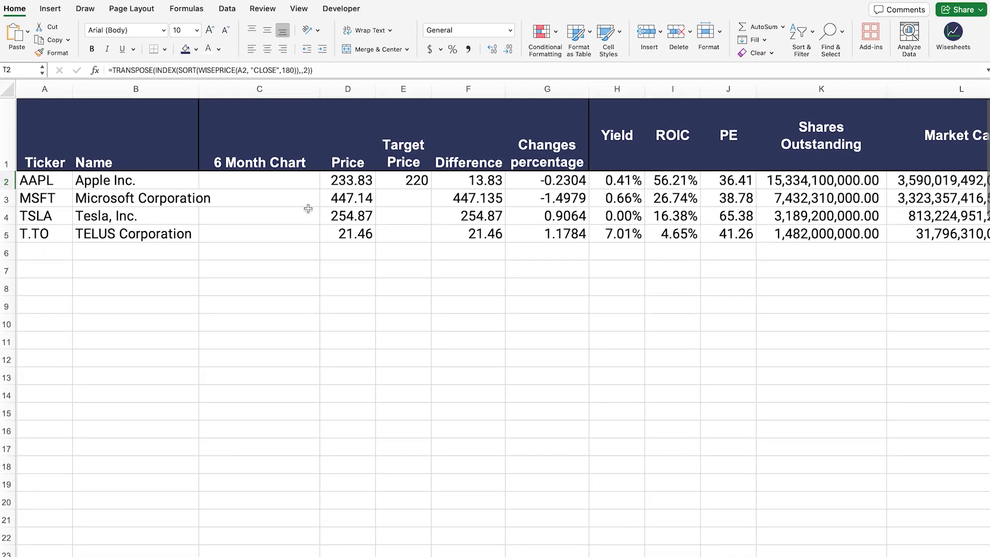
left_click(272, 185)
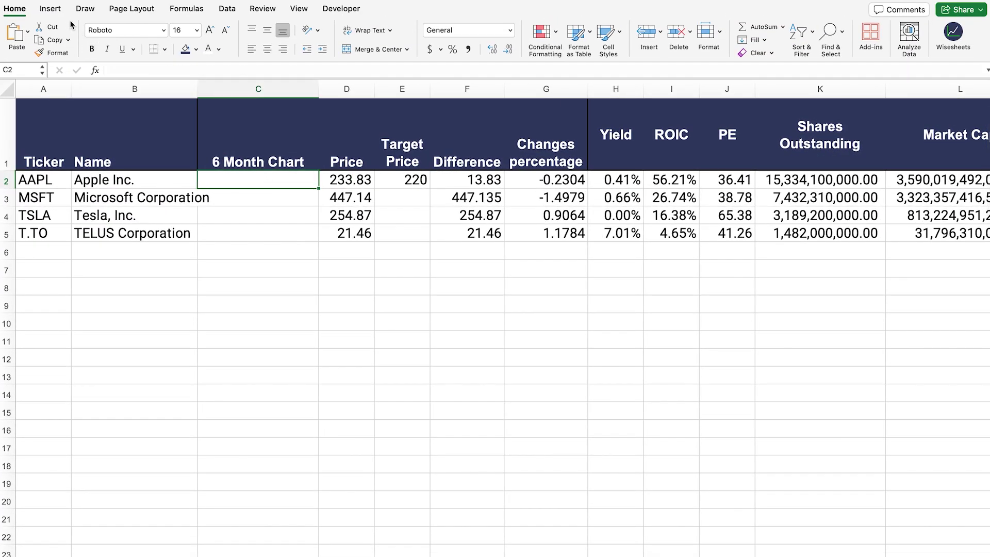
left_click(51, 9)
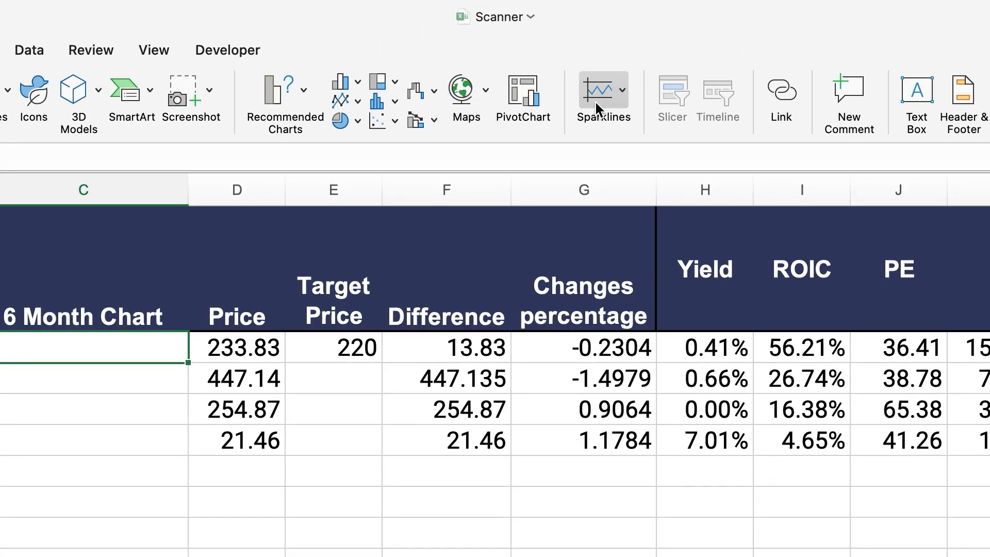
left_click(595, 100)
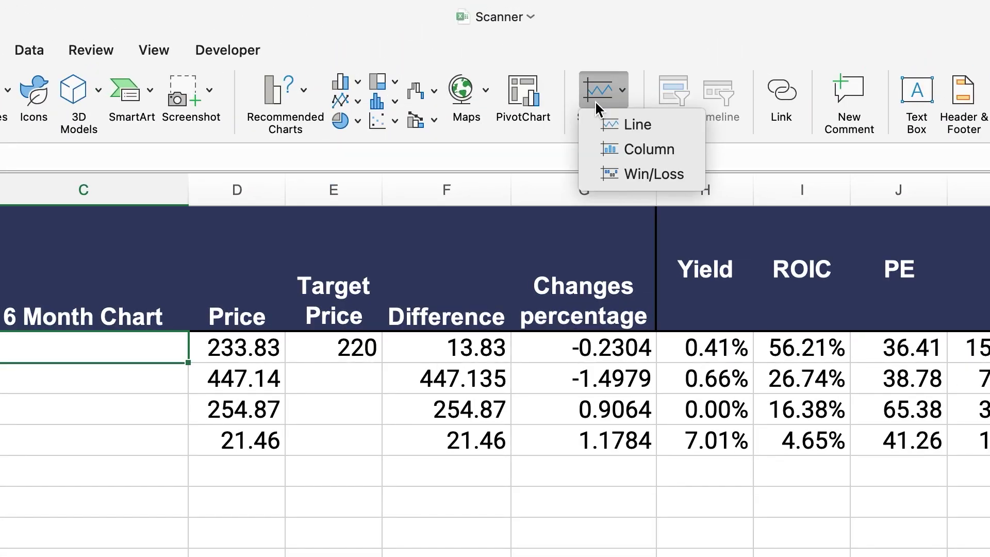
left_click(648, 130)
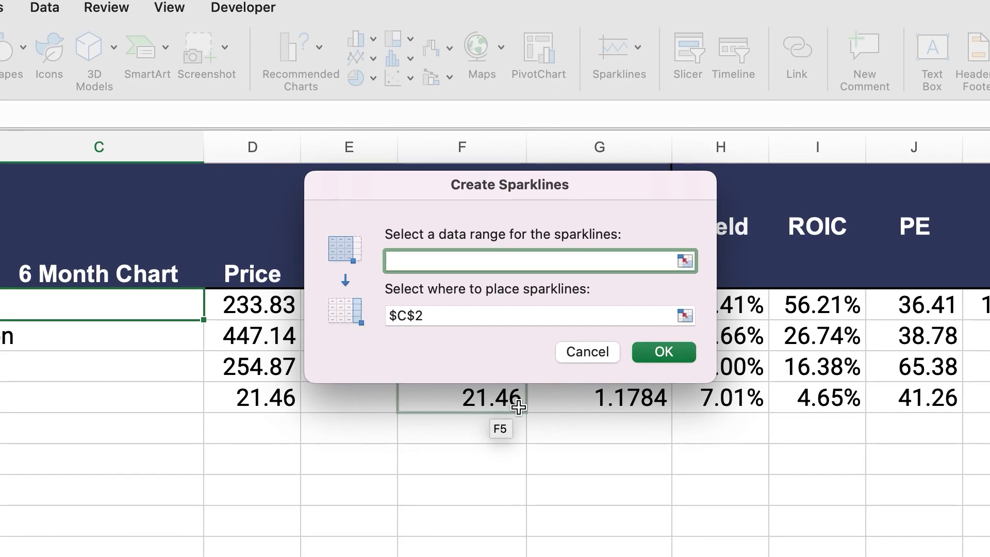
Step: Set the sparkline data range to T2:EM2, leaving out the trailing Close label, and create the sparkline in C2
scroll(515, 409, "right", 10)
scroll(515, 409, "left", 5)
scroll(408, 409, "left", 3)
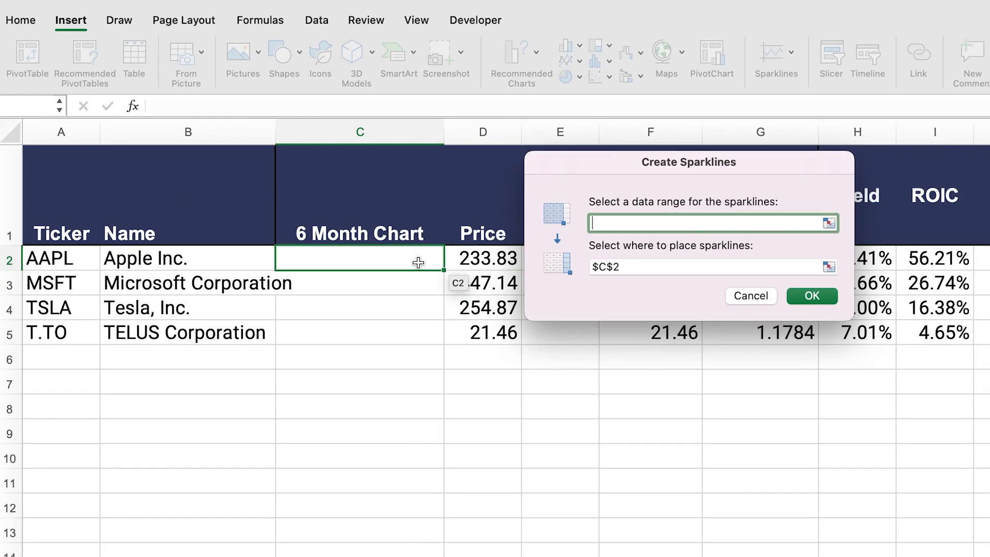
scroll(984, 283, "right", 1)
scroll(984, 283, "right", 10)
scroll(984, 284, "left", 3)
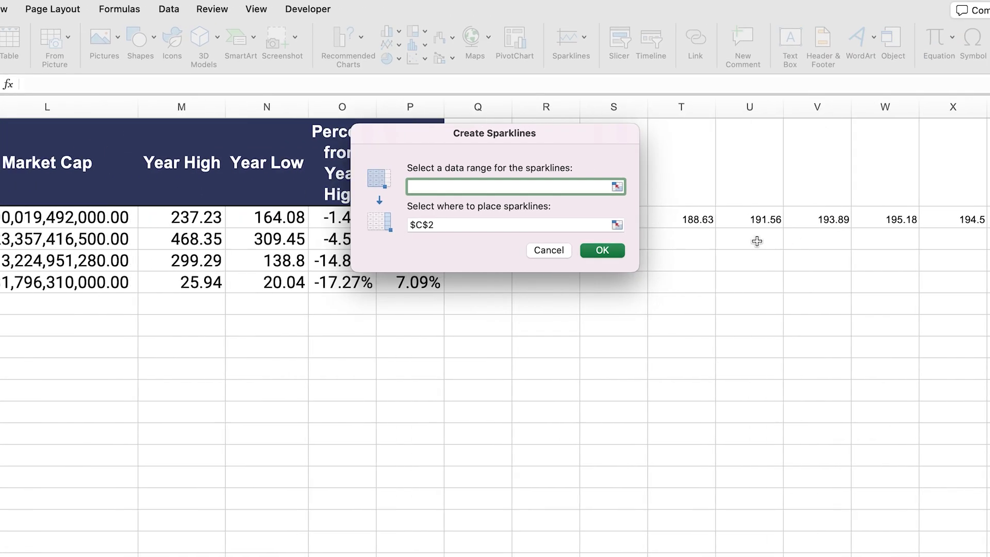
scroll(757, 241, "left", 2)
left_click(810, 221)
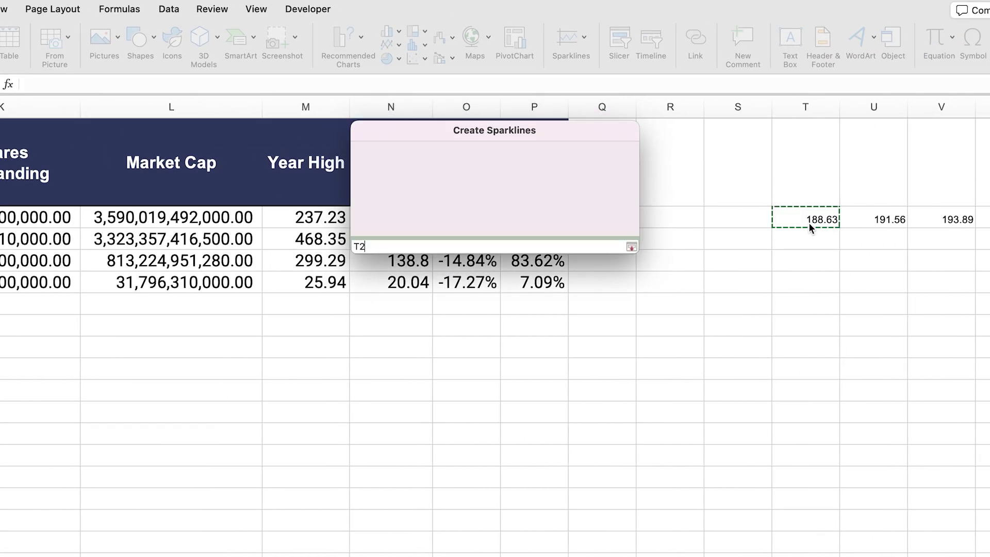
key("ctrl+shift+Right")
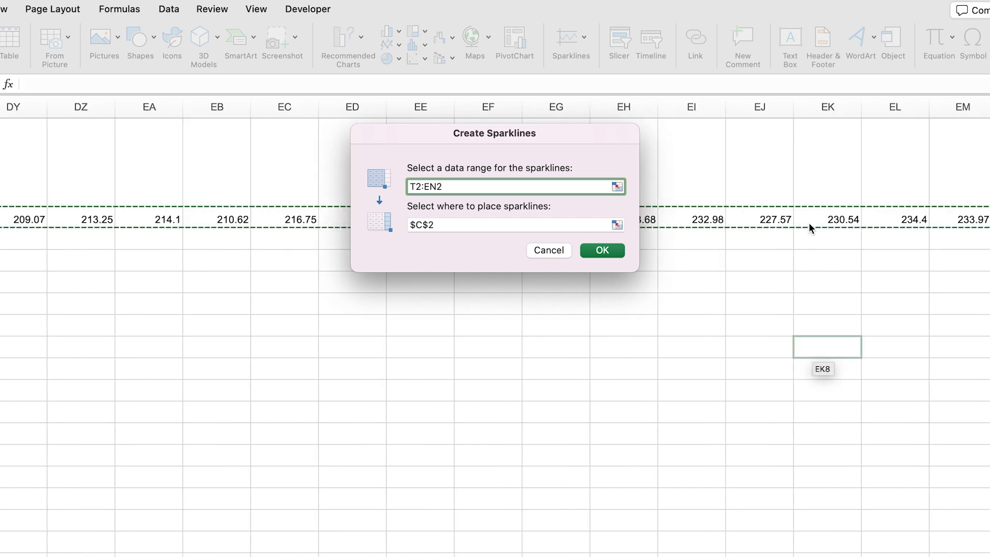
key("shift+Left")
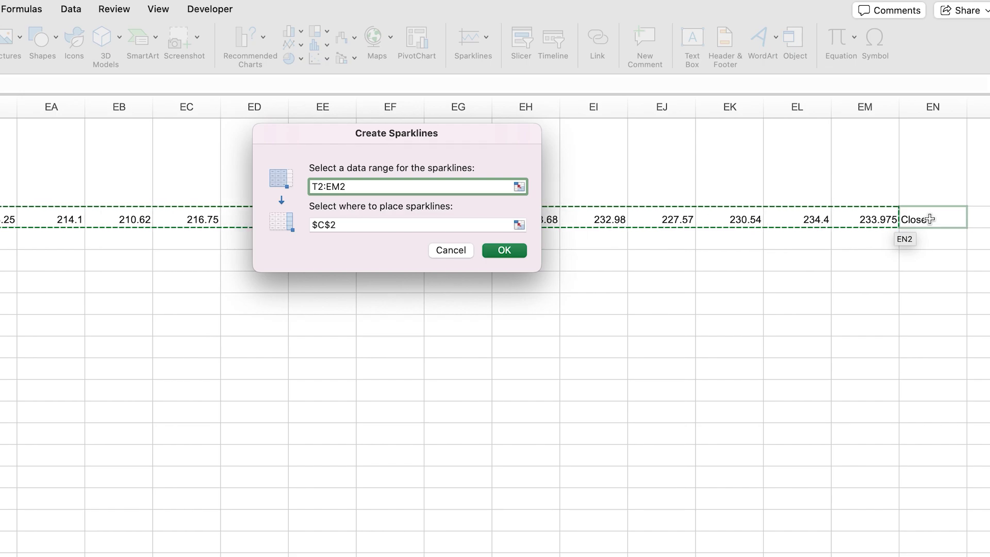
left_click(504, 250)
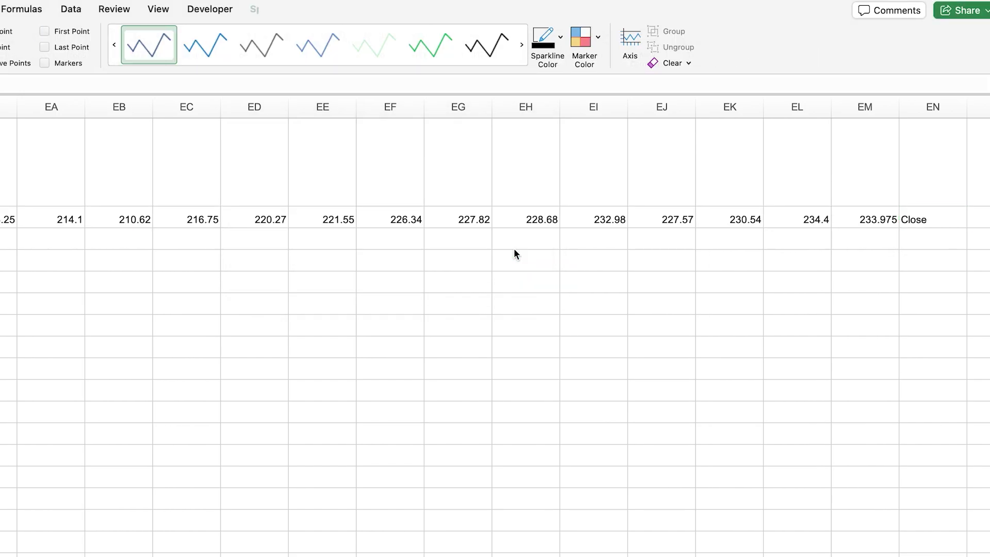
Step: Fill the C2 sparkline down through C5 so every ticker row has one
left_click(433, 235)
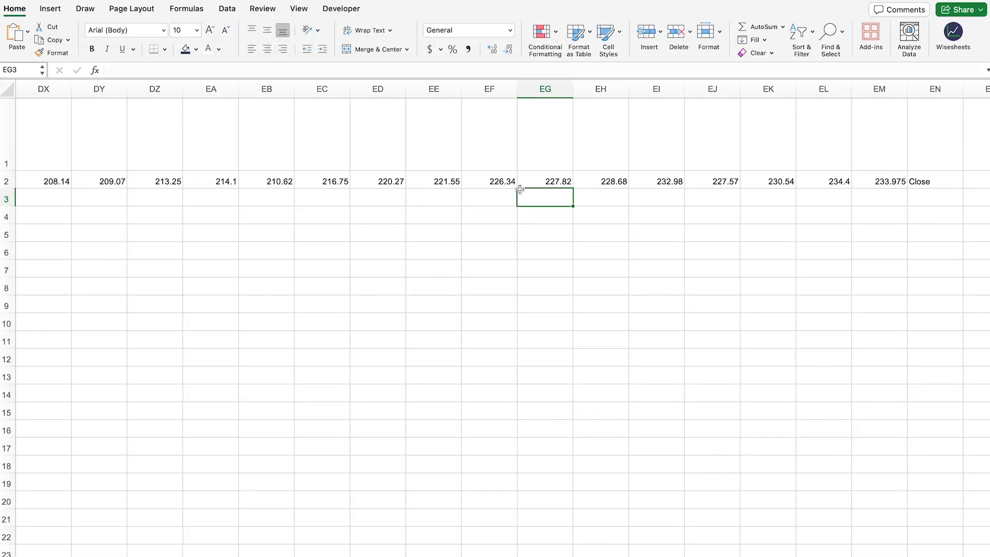
key("Home")
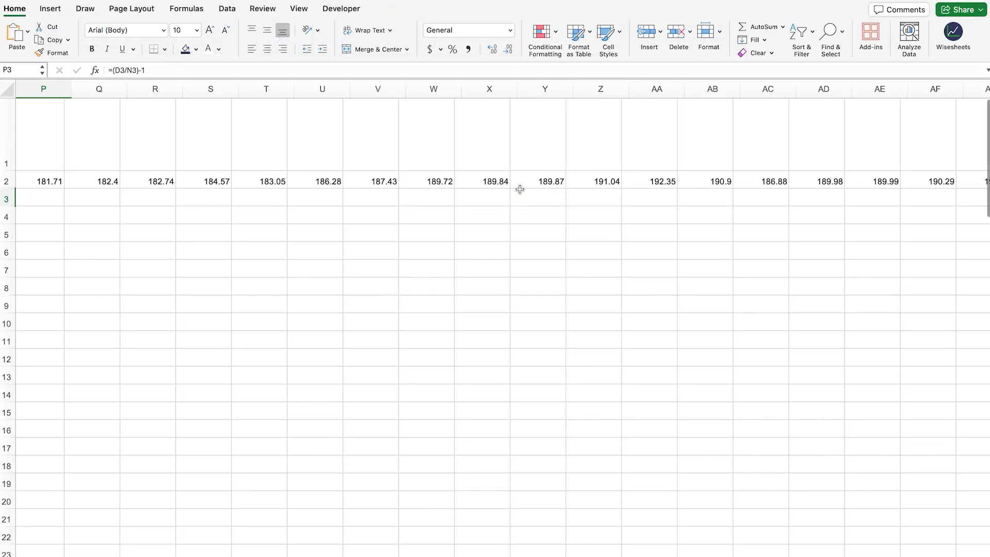
left_click(288, 177)
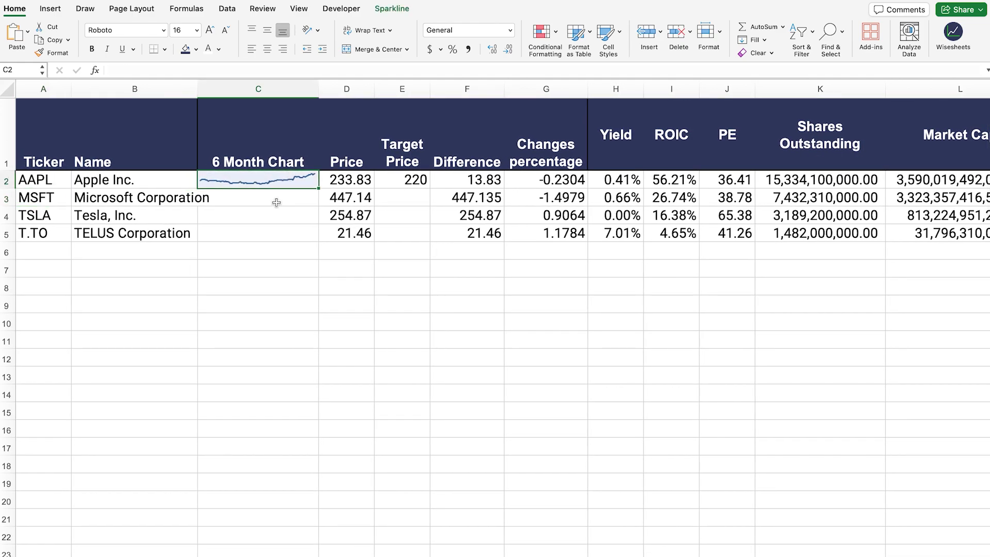
left_click_drag(320, 188, 312, 242)
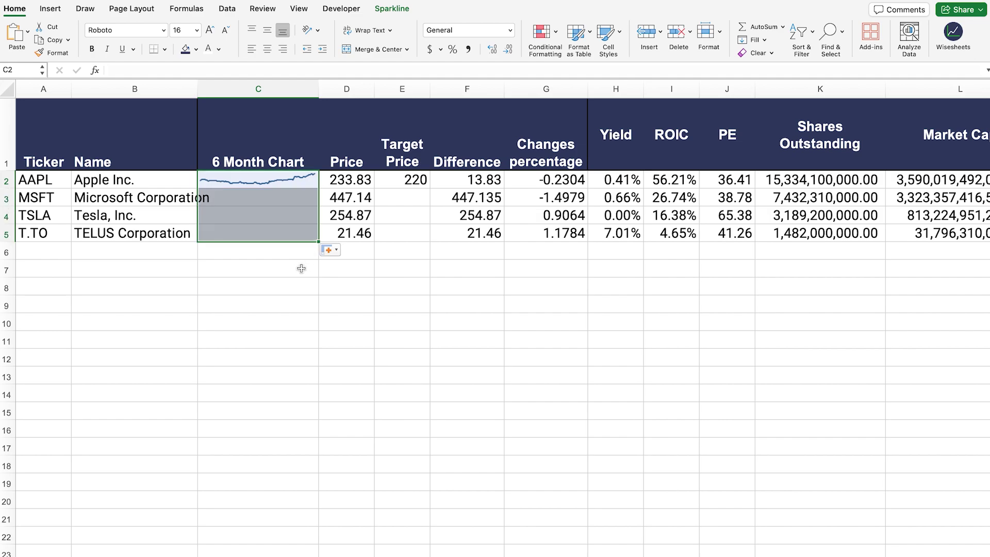
left_click(298, 281)
left_click(278, 182)
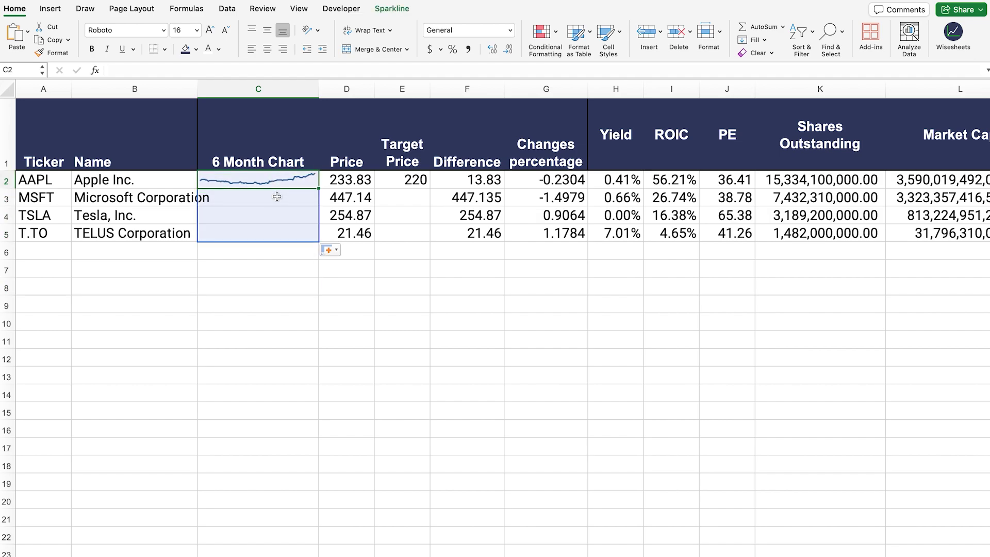
left_click(277, 200)
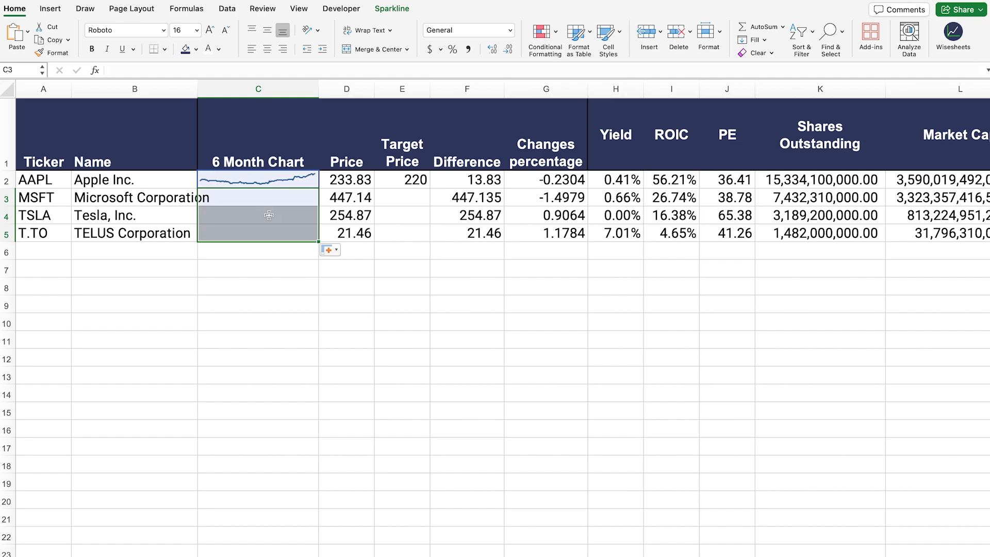
Step: Fill the TRANSPOSE closing-price formula from T2 down through T5 for the remaining tickers
scroll(532, 279, "right", 15)
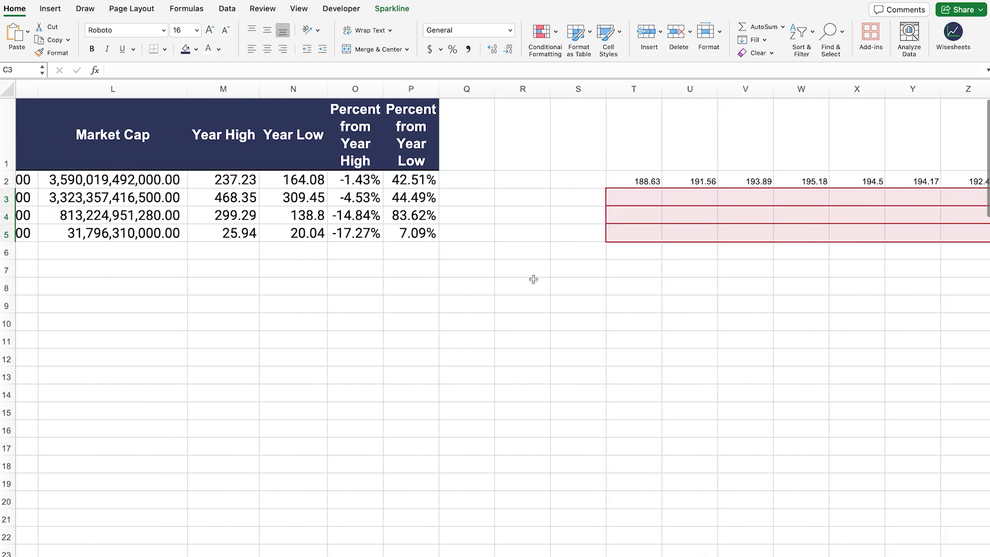
left_click(576, 185)
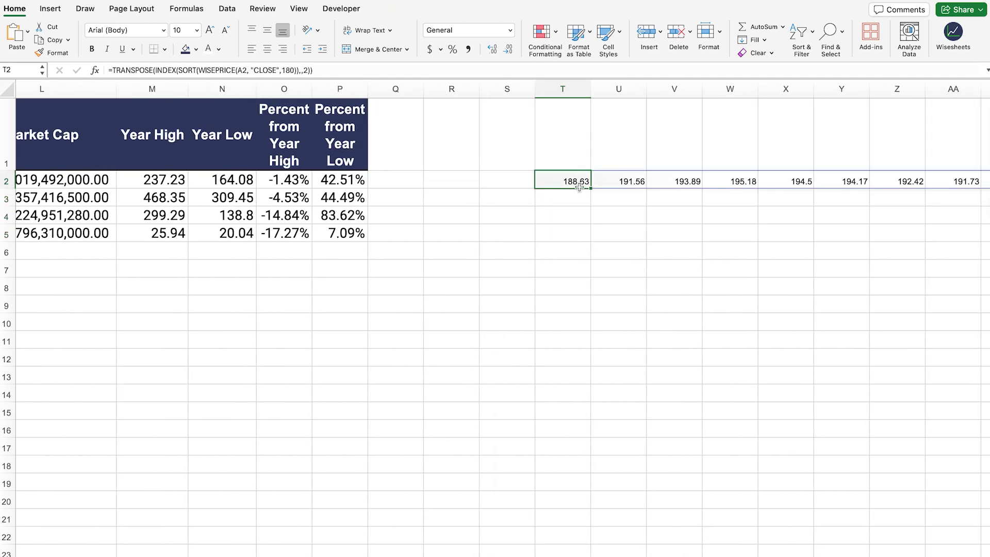
left_click_drag(592, 189, 591, 236)
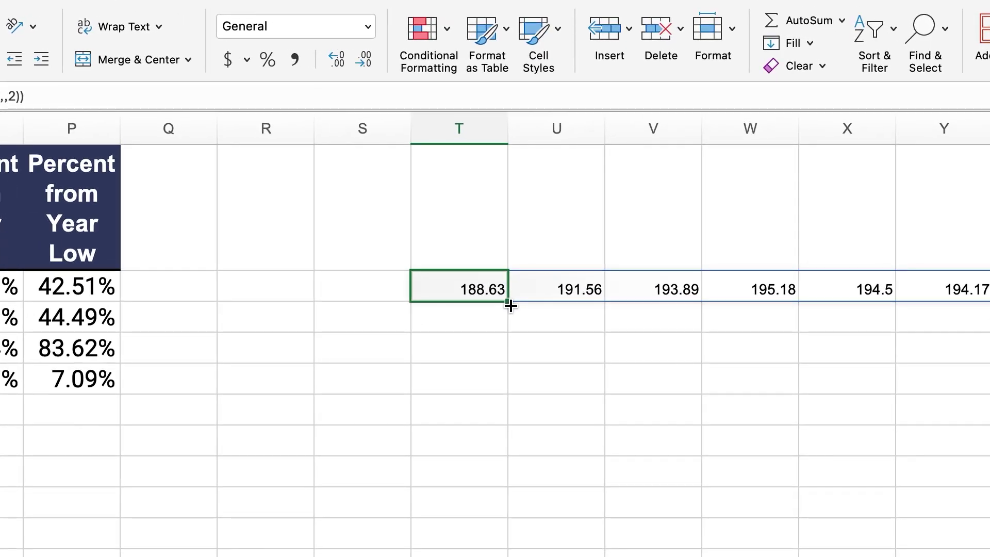
left_click_drag(507, 382, 507, 384)
left_click(478, 456)
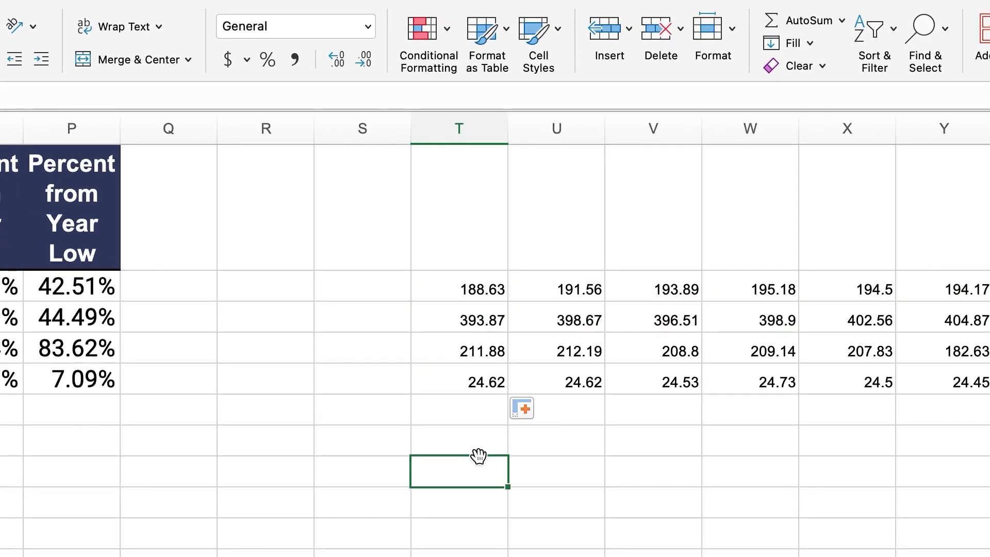
Step: Examine the filled price rows, the sparklines in the 6 Month Chart column and the empty ticker cells beneath the list
left_click(480, 317)
left_click_drag(480, 318, 479, 372)
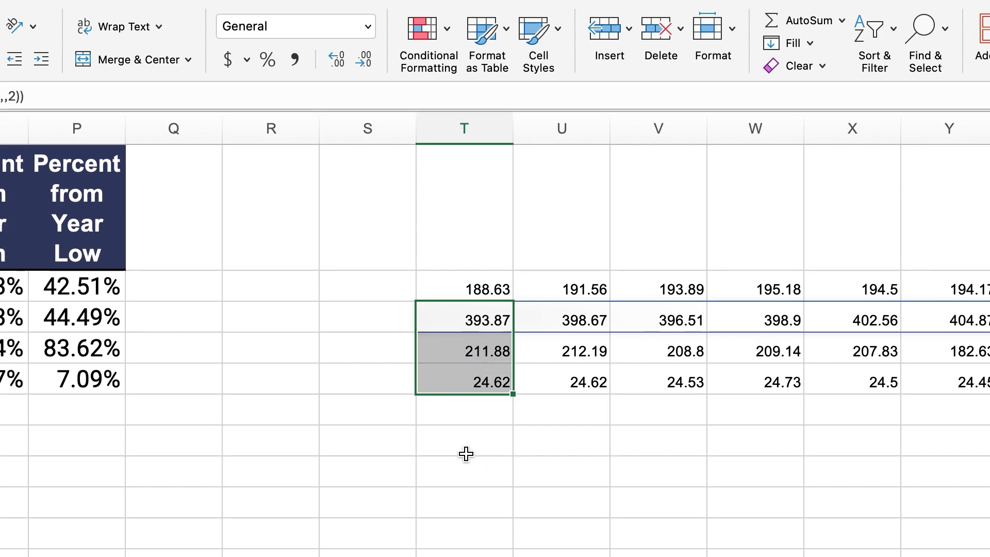
scroll(467, 453, "left", 10)
scroll(361, 216, "right", 1)
scroll(274, 198, "right", 3)
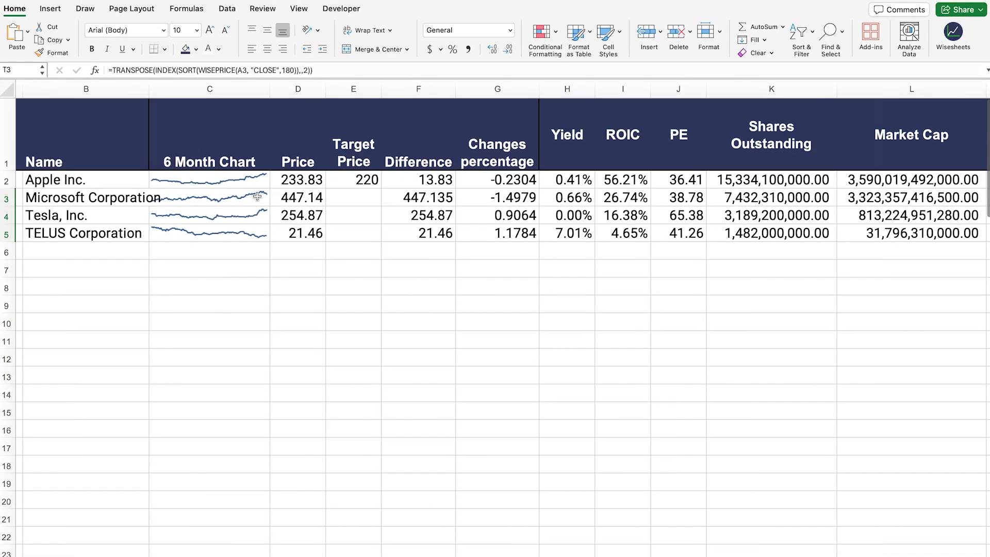
scroll(145, 186, "left", 2)
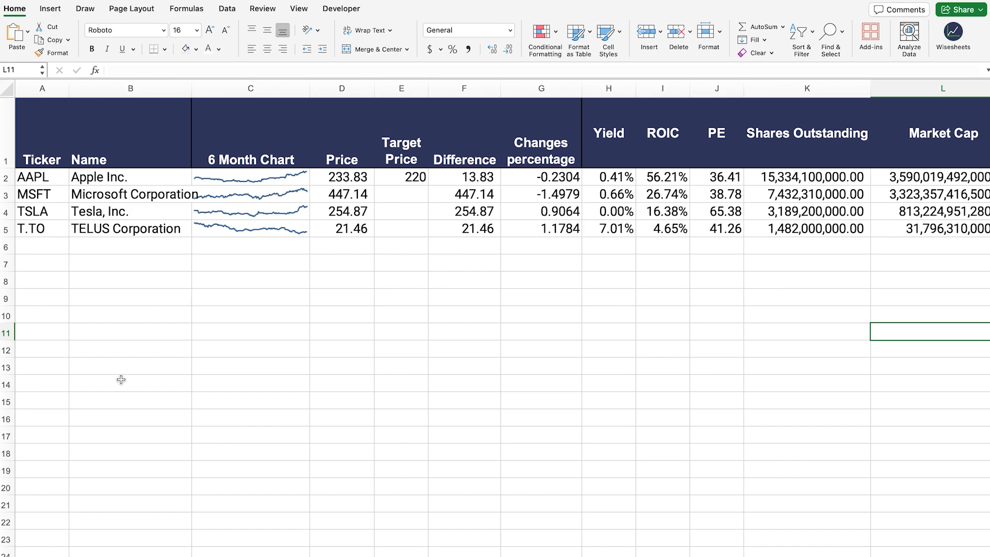
left_click_drag(41, 246, 42, 438)
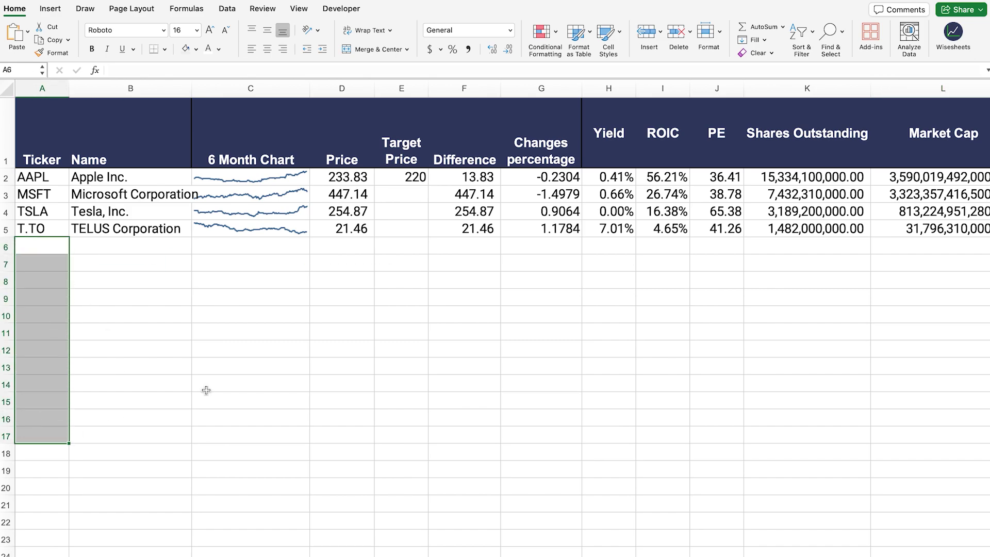
left_click(222, 367)
Step: Apply the dollar Accounting format to the Price values in D2:D5 and the Difference values in F2:F5
left_click_drag(349, 177, 349, 228)
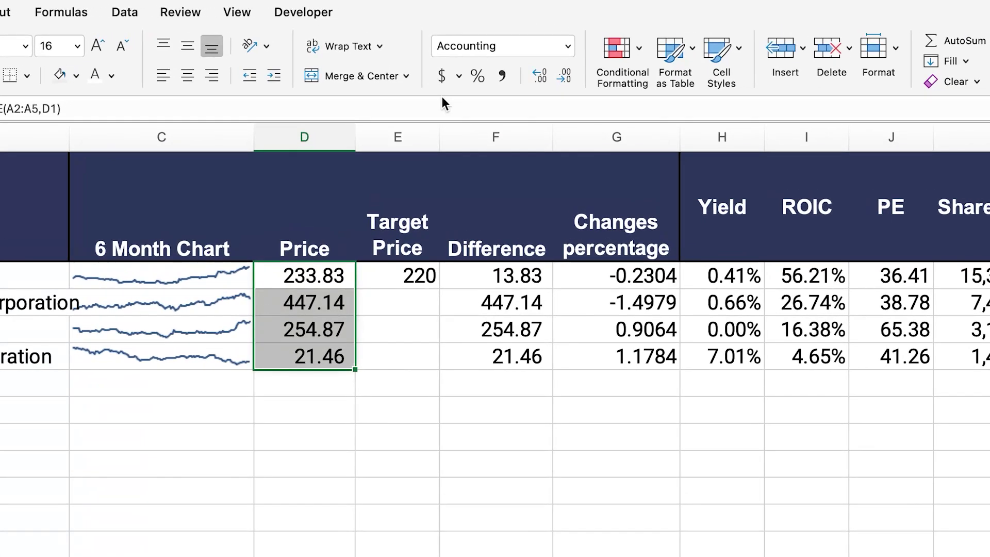
left_click(445, 77)
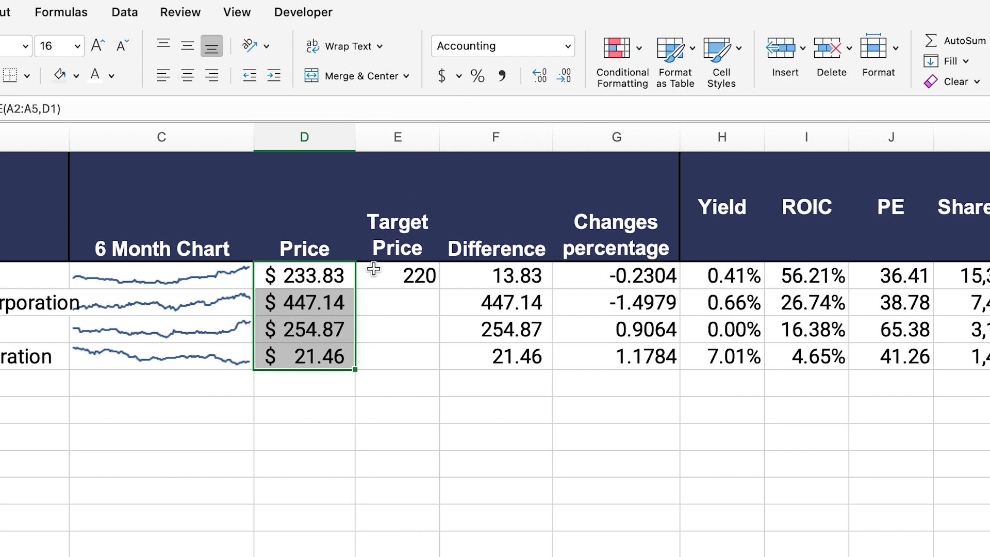
left_click_drag(530, 288, 516, 361)
left_click(444, 77)
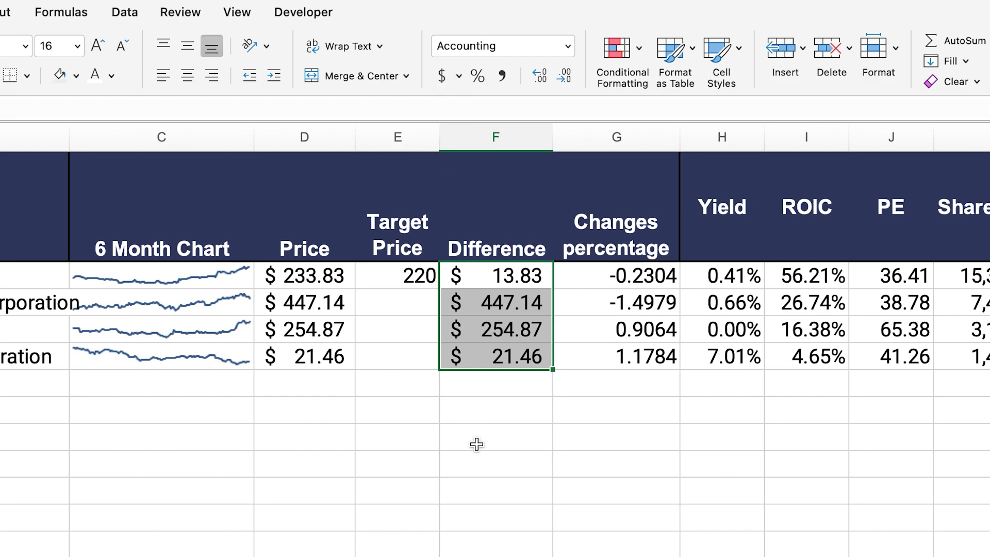
Step: Remove both decimal places from the Shares Outstanding and Market Cap values in K2:L5
scroll(475, 442, "right", 8)
left_click_drag(579, 276, 802, 363)
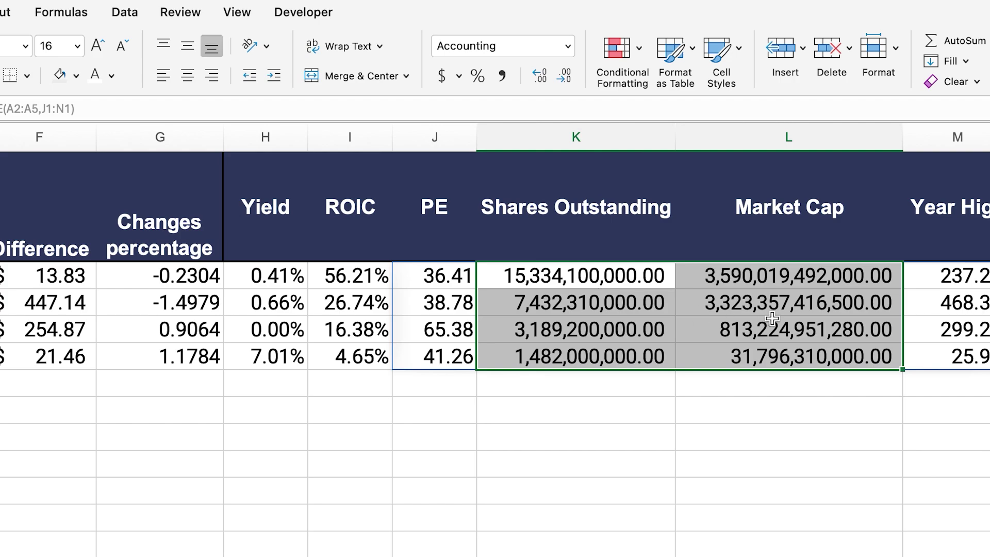
left_click(561, 81)
left_click(562, 81)
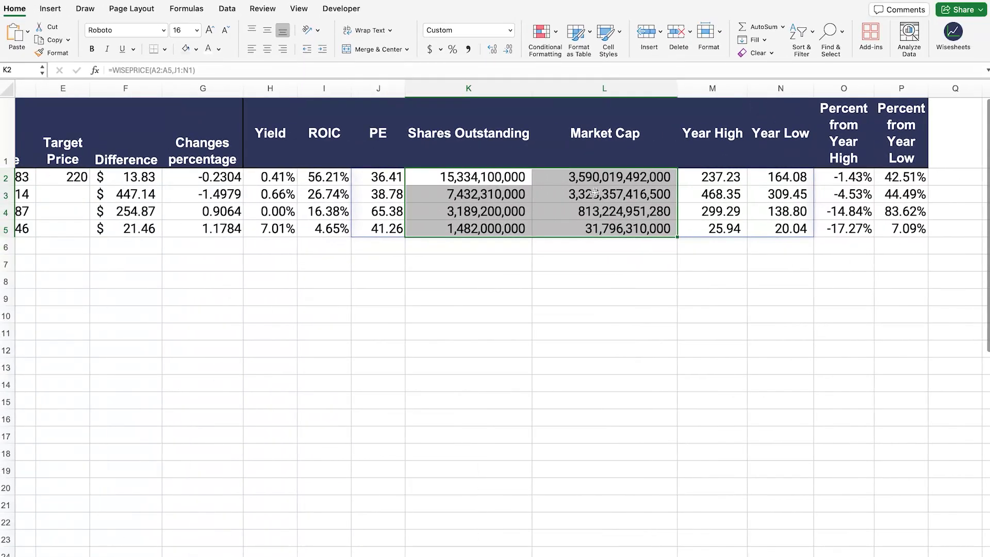
Step: Shade the Target Price cells E2:E5 with a light green fill
scroll(595, 194, "left", 5)
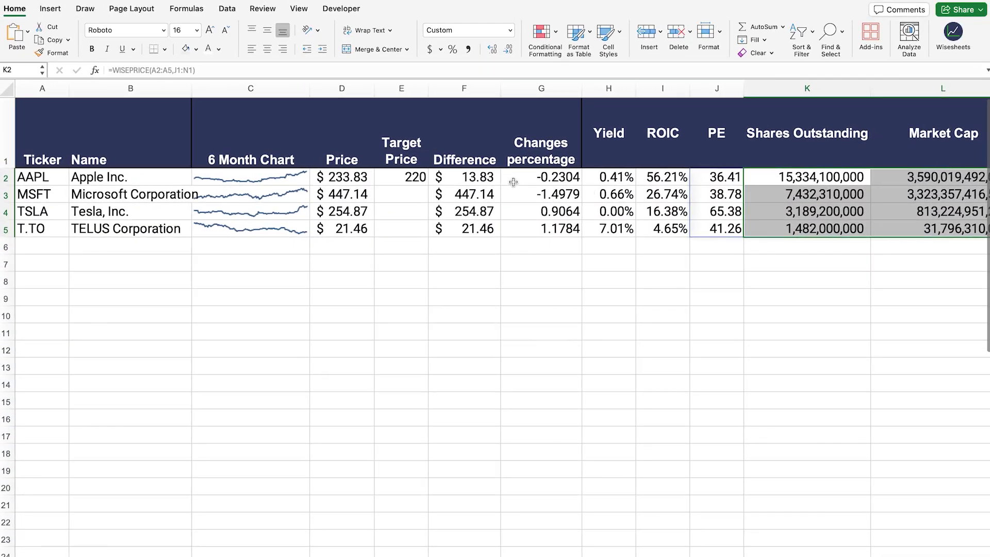
left_click_drag(411, 177, 411, 225)
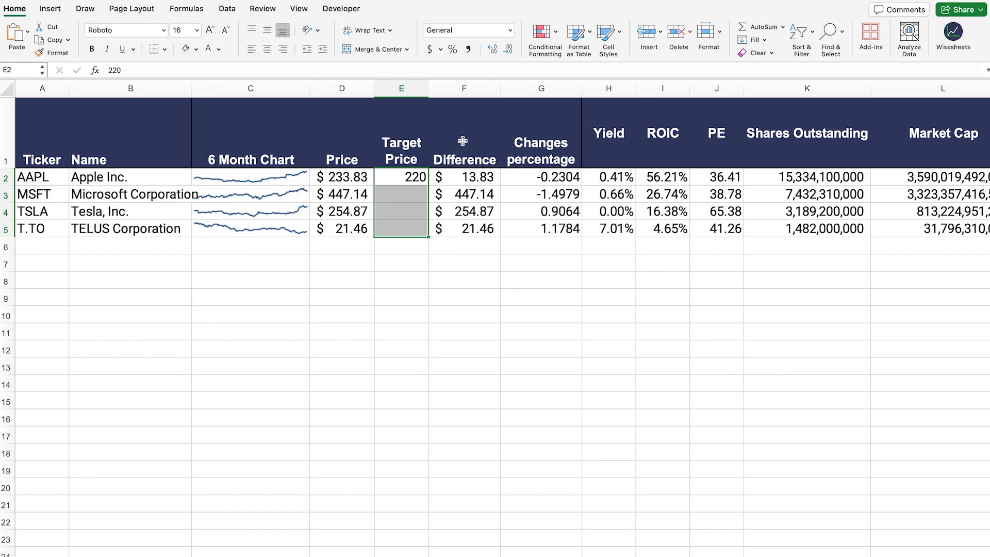
left_click(196, 50)
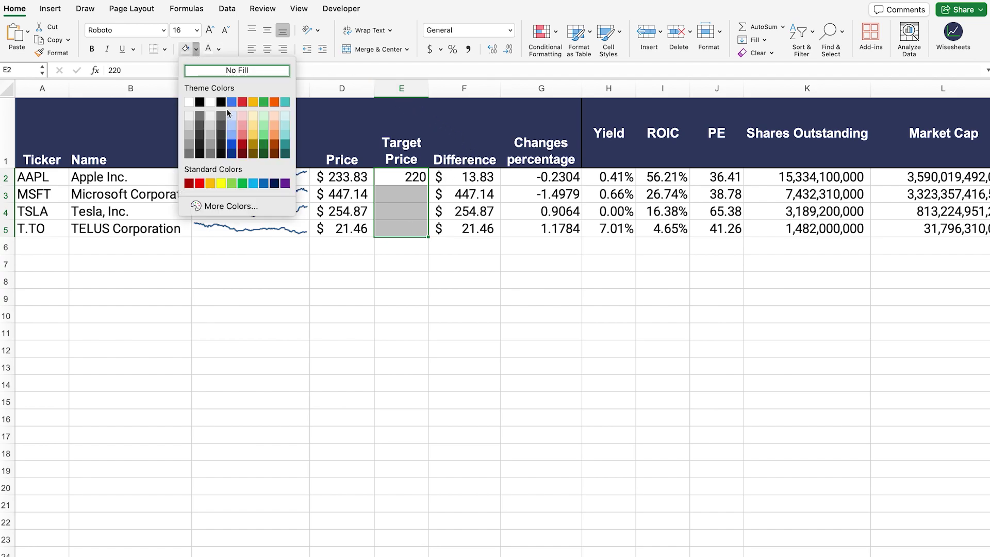
left_click(263, 127)
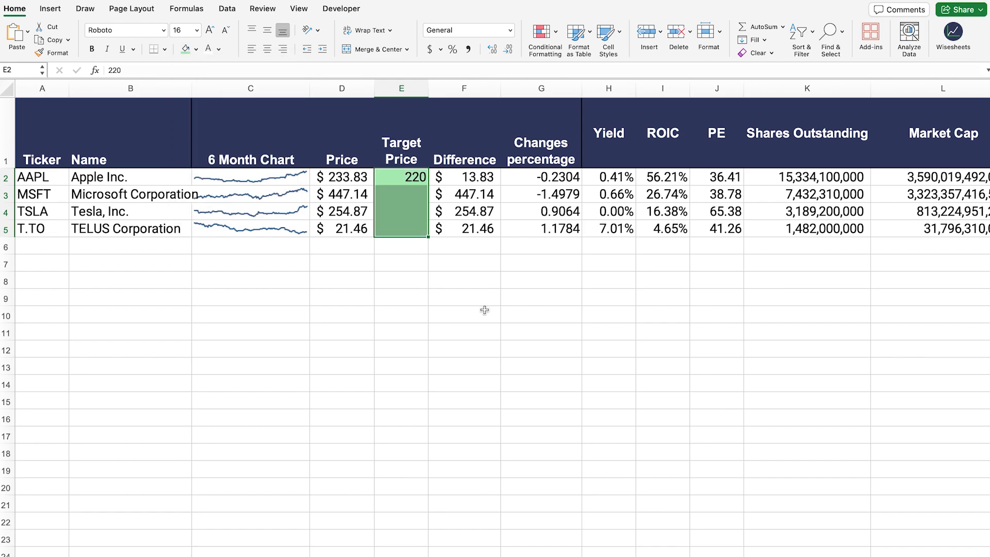
left_click(484, 311)
left_click_drag(409, 179, 405, 230)
scroll(495, 252, "right", 3)
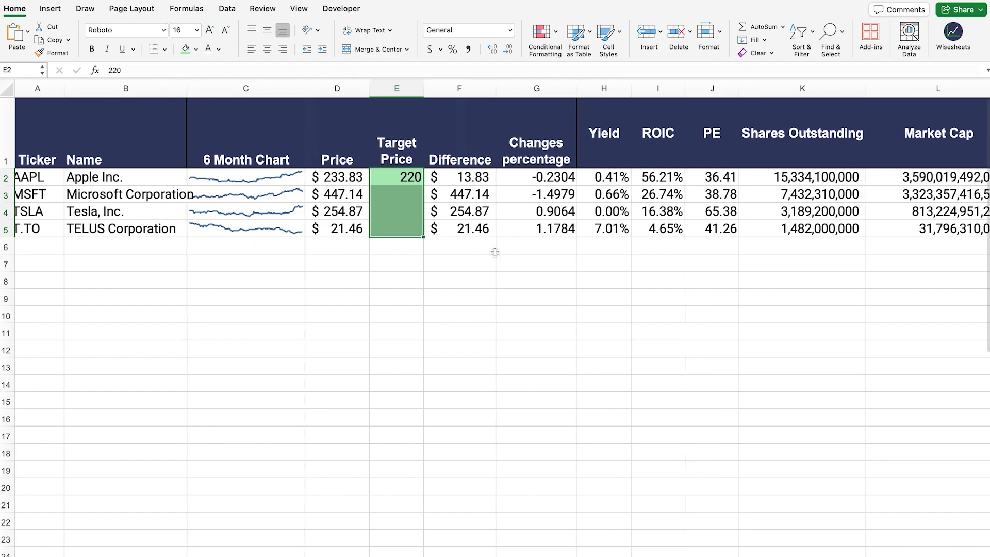
Step: Add a highlight rule that shows Changes percentage values in G2:G5 less than 0 in red text
left_click_drag(515, 179, 515, 228)
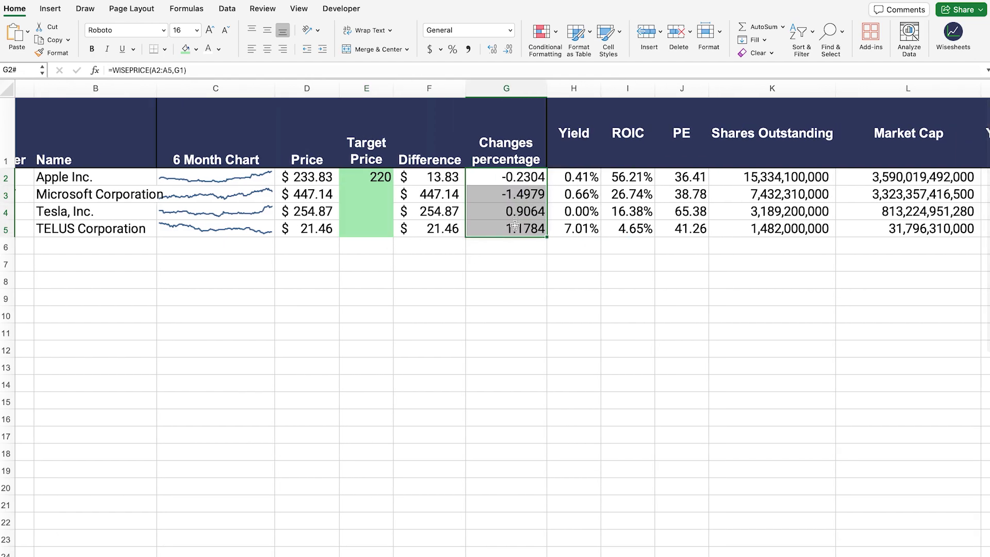
left_click(549, 46)
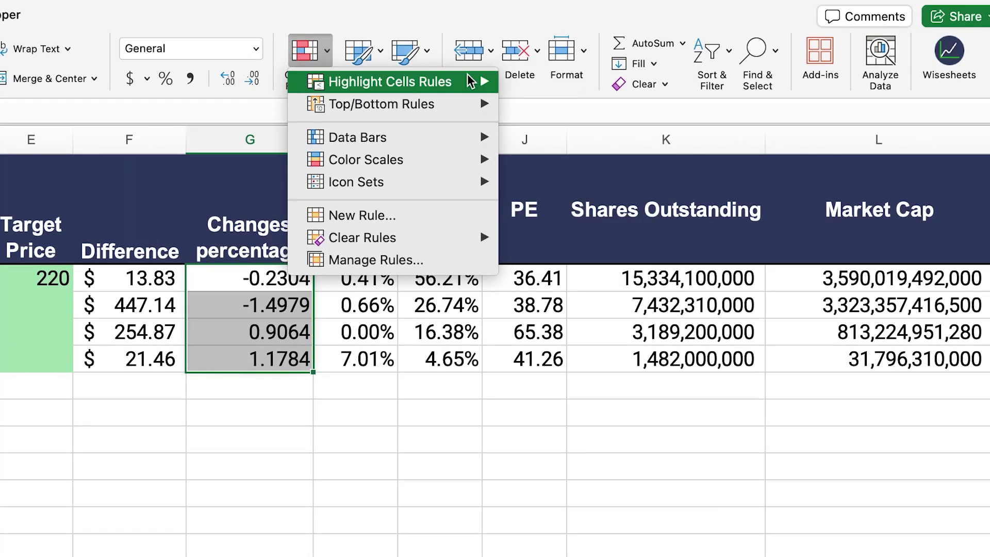
mouse_move(646, 51)
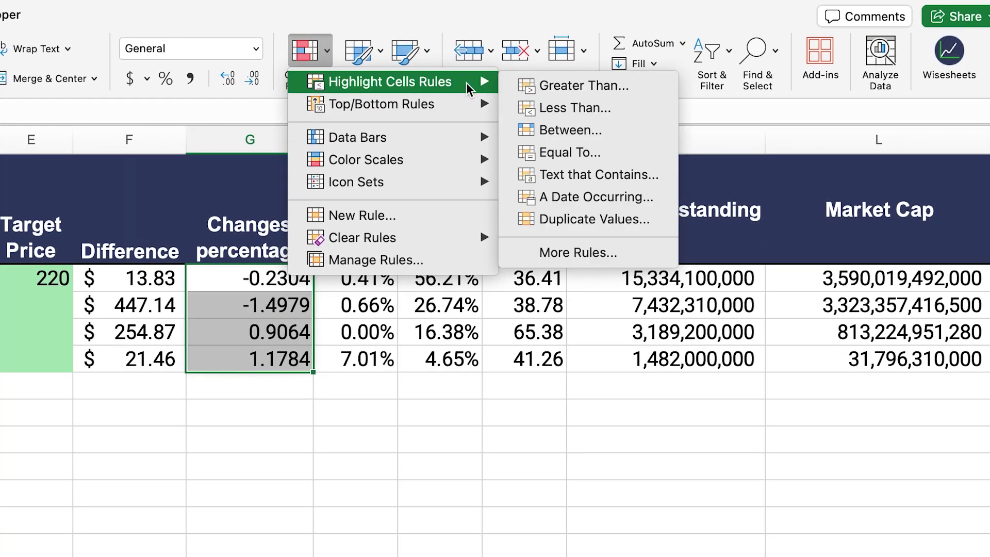
left_click(554, 81)
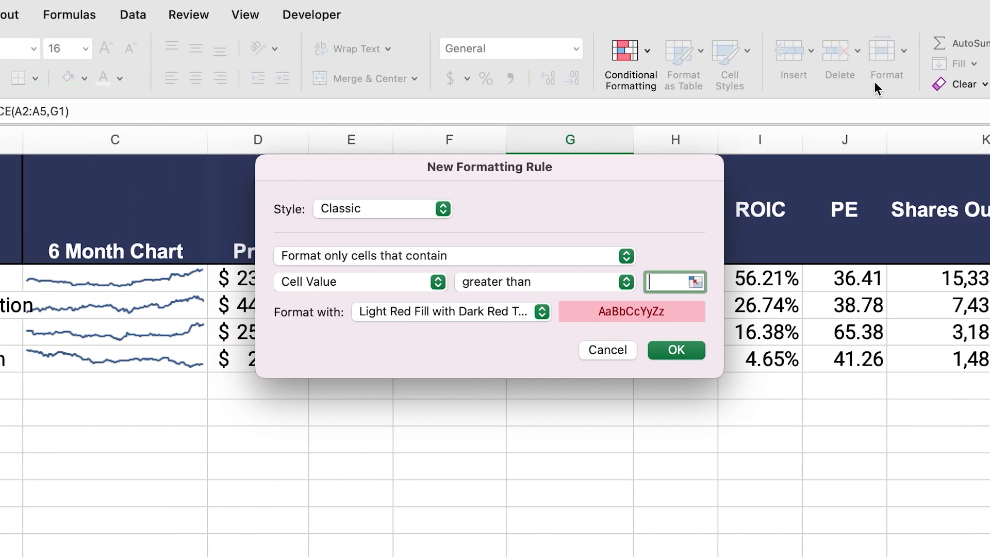
left_click(454, 313)
left_click(456, 400)
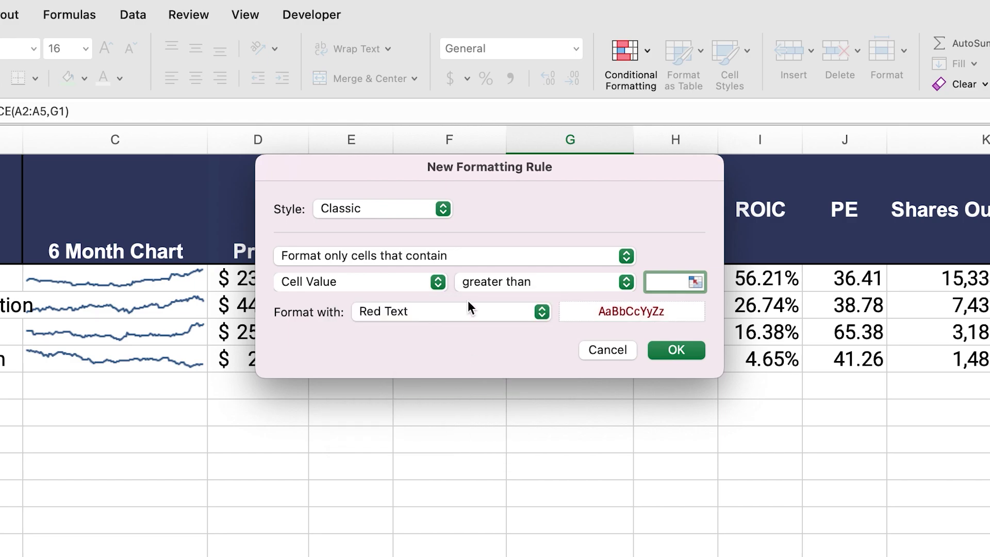
left_click(536, 283)
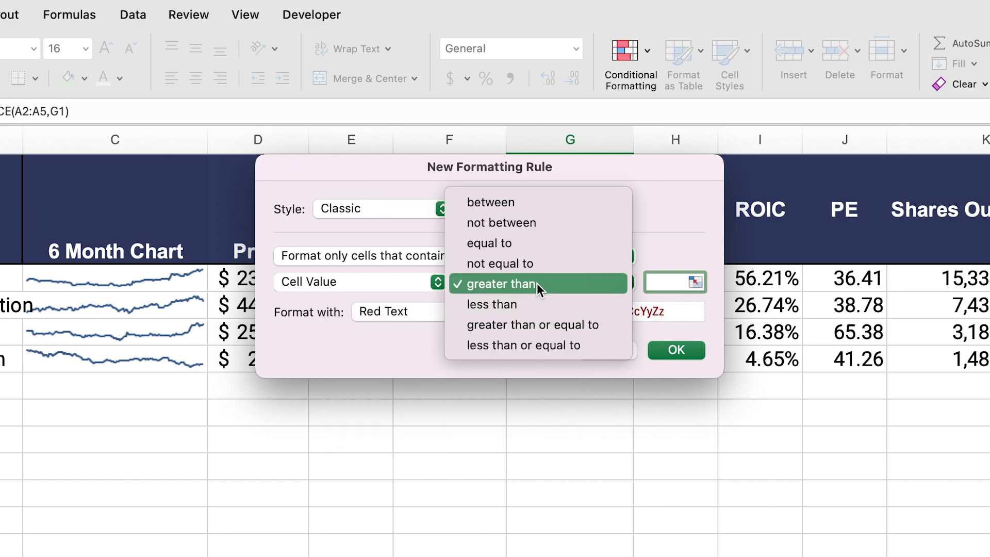
left_click(531, 304)
left_click(676, 286)
type("0")
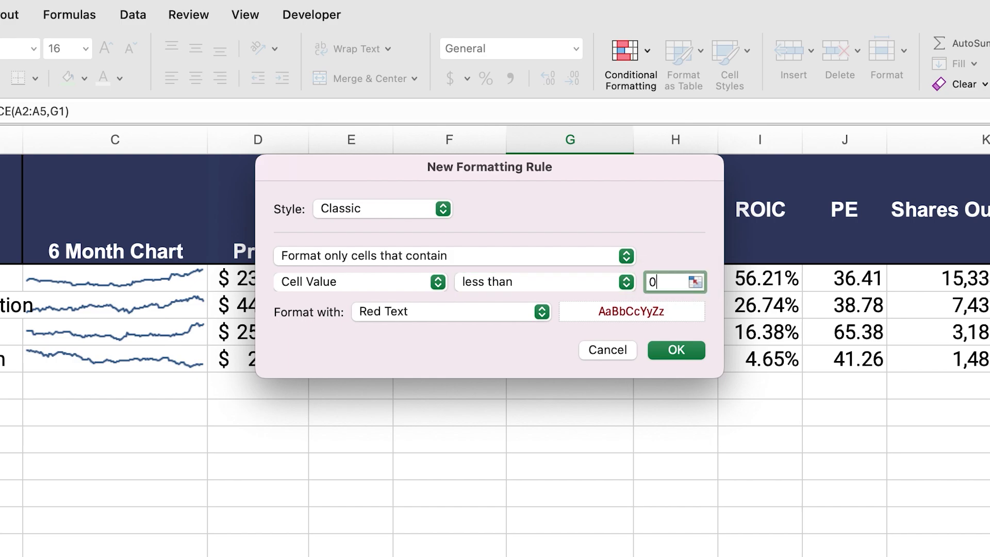
left_click(673, 350)
left_click(490, 314)
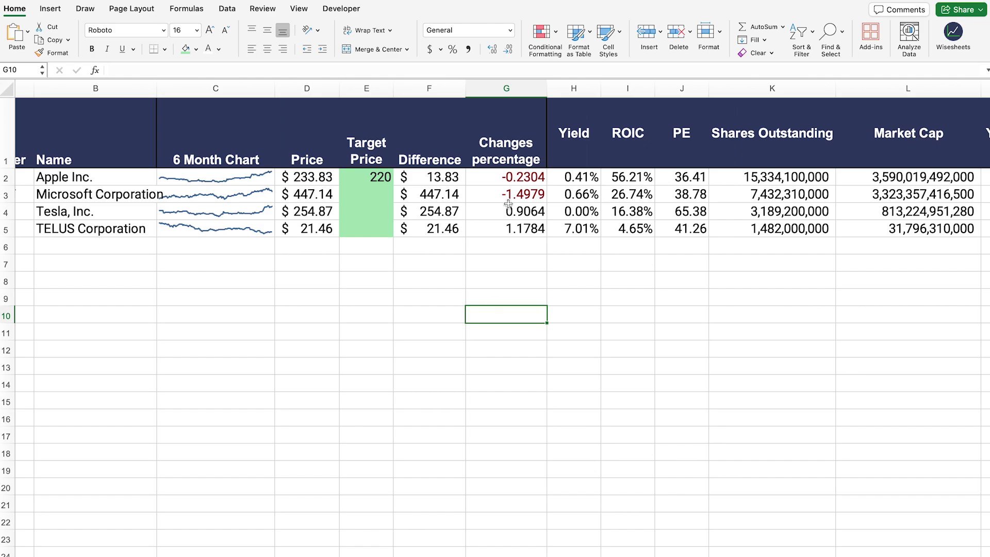
Step: Add a greater-than highlight rule with a custom green font that colors the positive Changes percentage values in G2:G5
left_click_drag(520, 181, 527, 225)
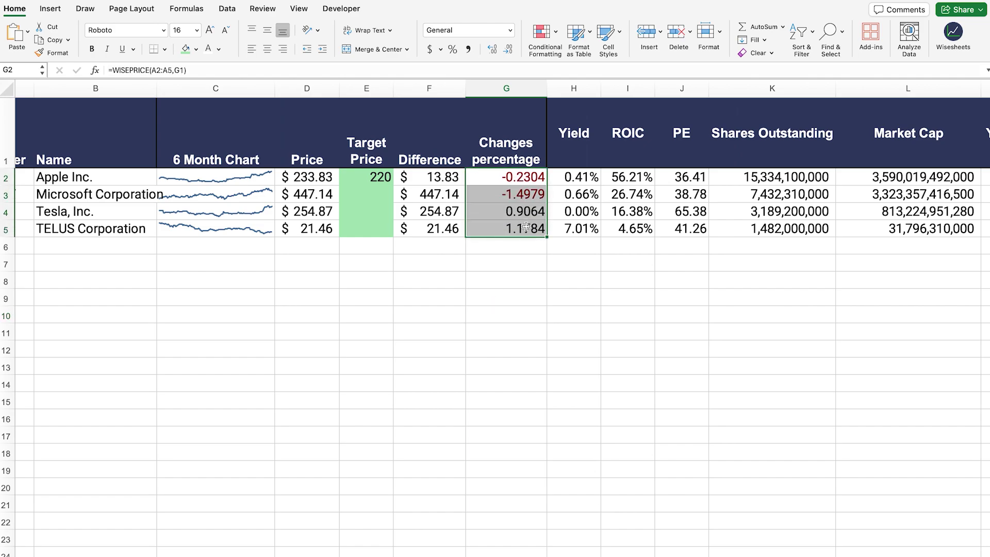
left_click(541, 34)
mouse_move(578, 49)
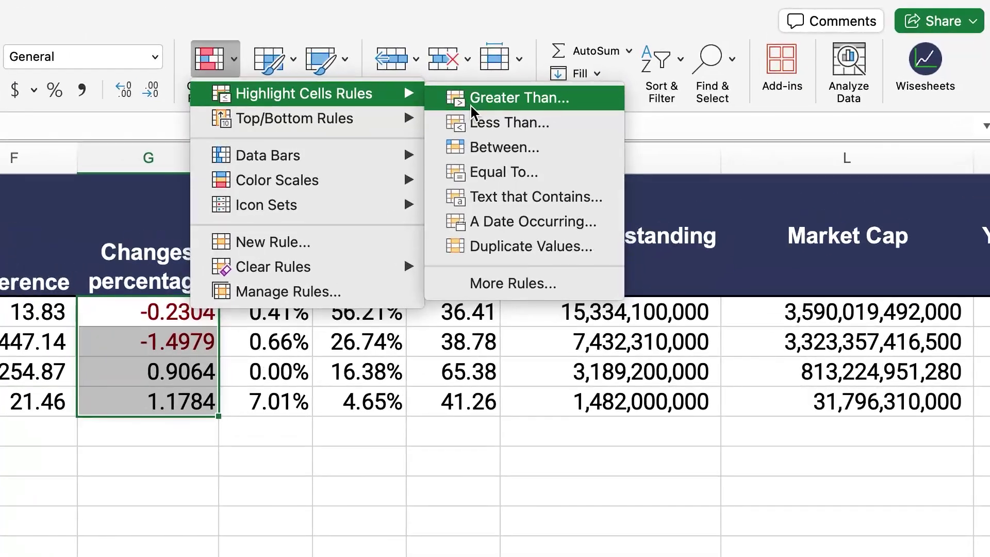
left_click(473, 106)
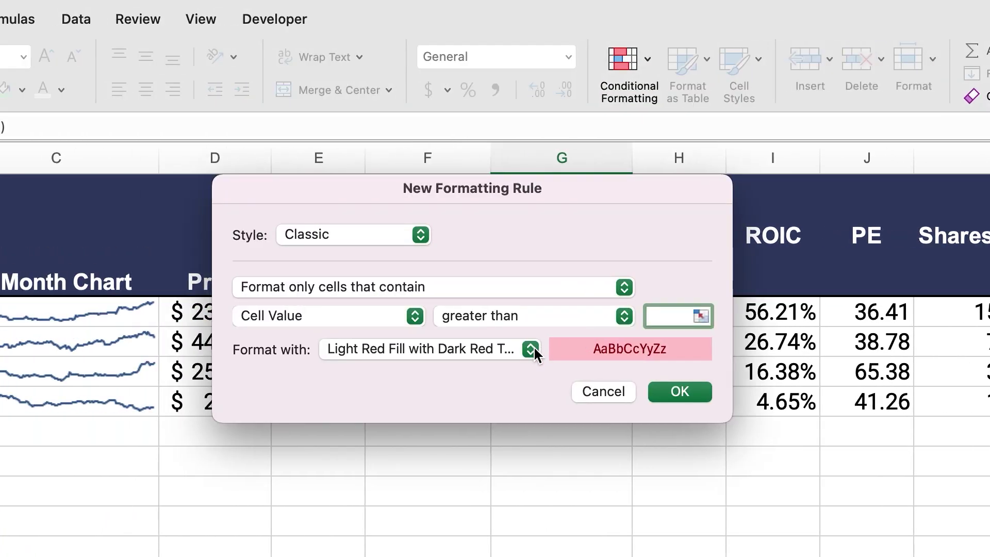
left_click(532, 350)
left_click(403, 490)
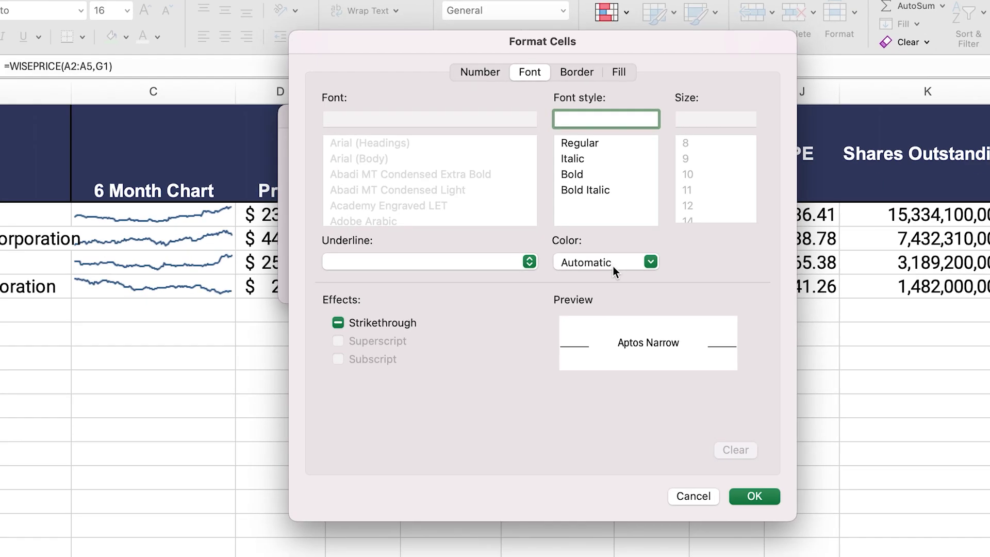
left_click(626, 372)
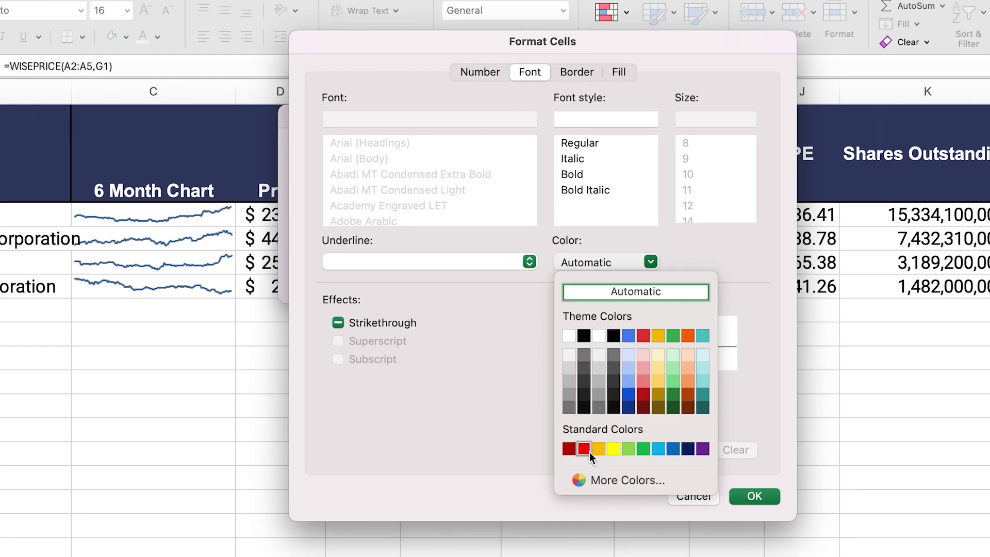
left_click(646, 453)
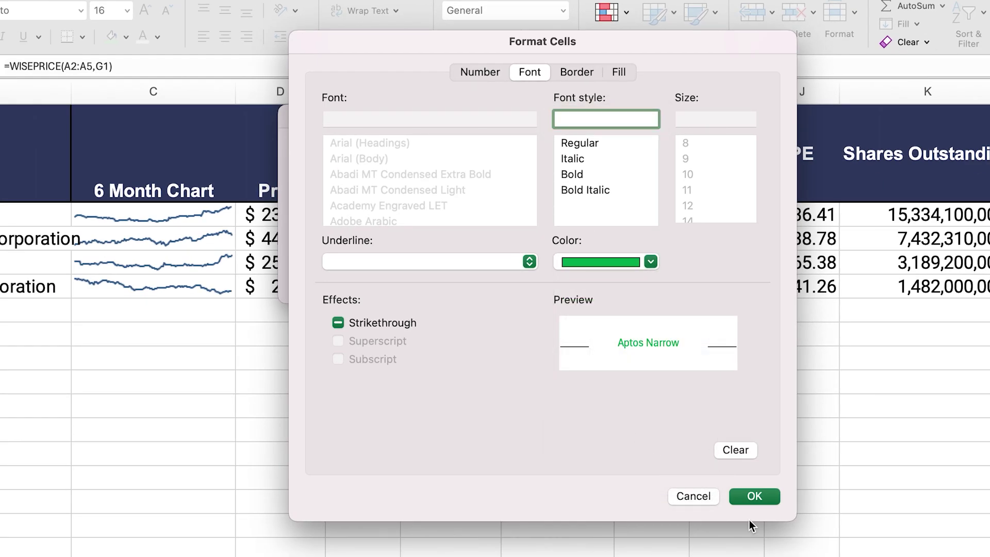
left_click(756, 495)
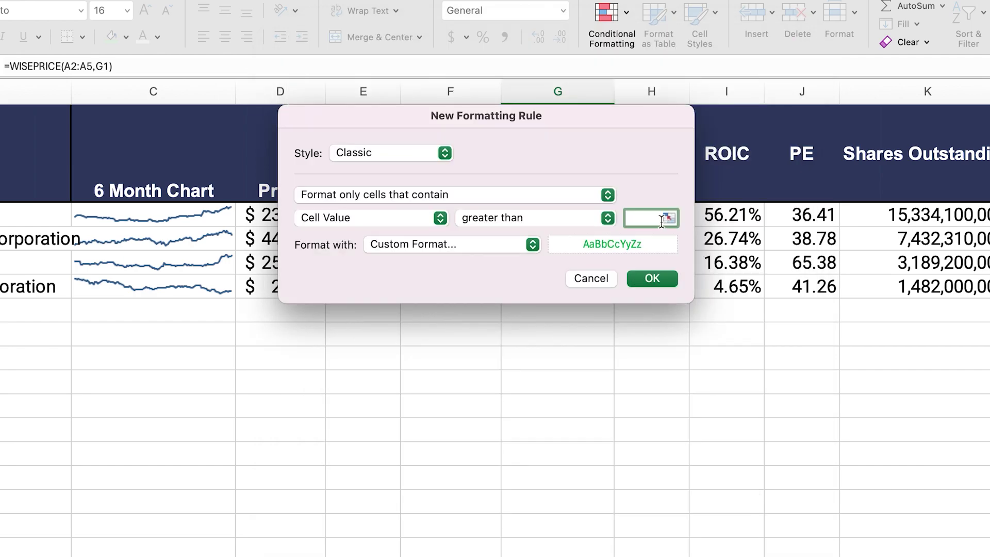
left_click(653, 279)
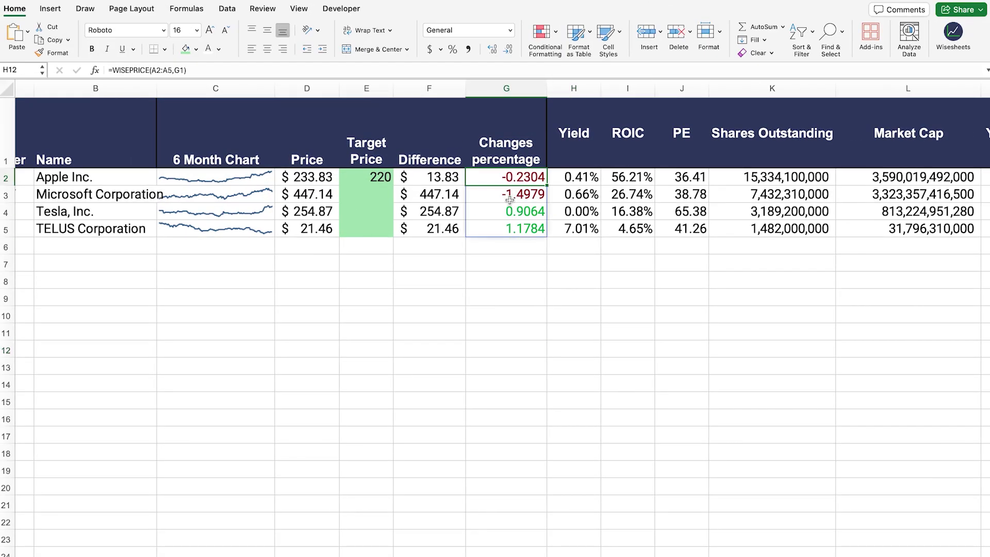
left_click_drag(510, 200, 499, 519)
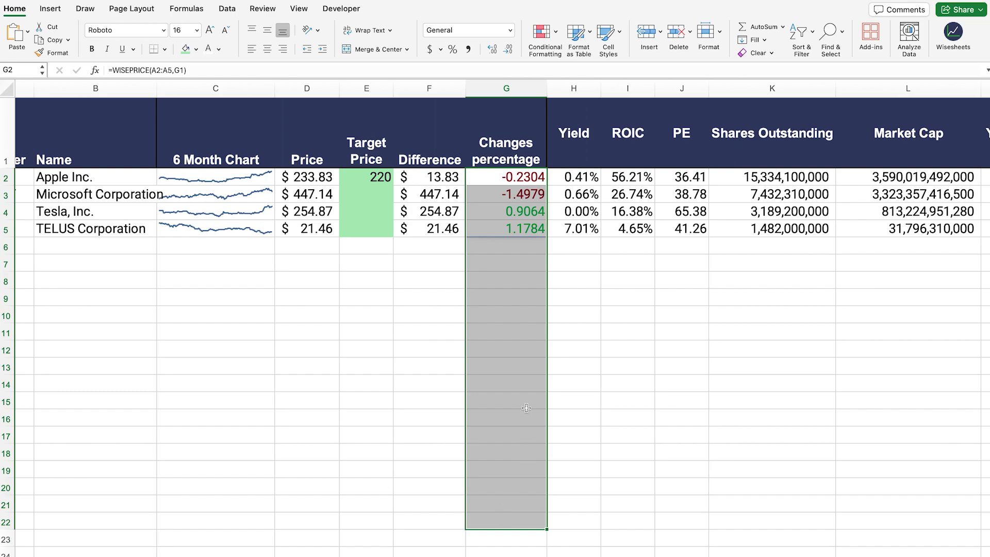
left_click(524, 337)
left_click_drag(502, 171, 503, 472)
left_click(519, 252)
left_click(507, 281)
Step: Highlight ROIC values in I2:I5 greater than 25% with Green Fill with Dark Green Text
scroll(507, 304, "right", 3)
left_click_drag(562, 177, 567, 227)
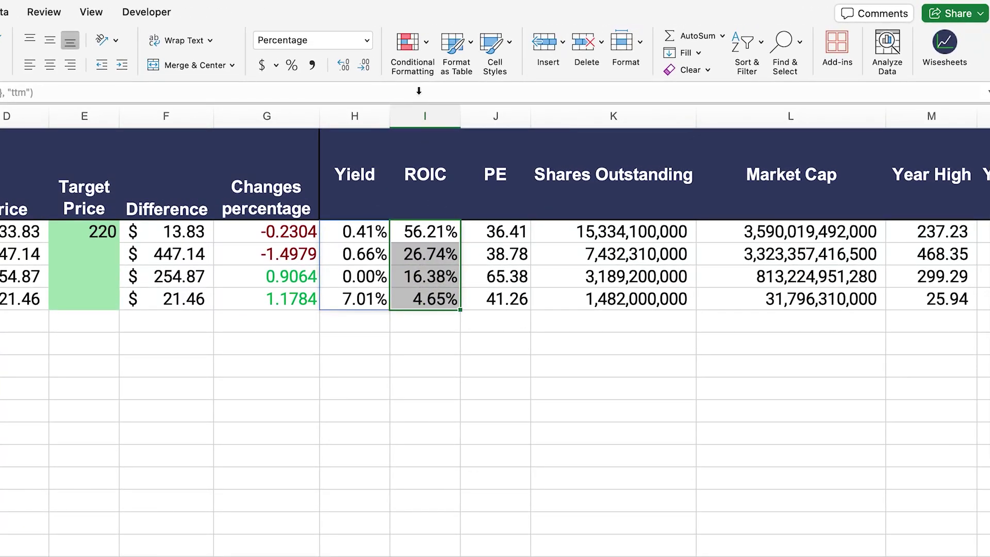
left_click(410, 45)
mouse_move(419, 72)
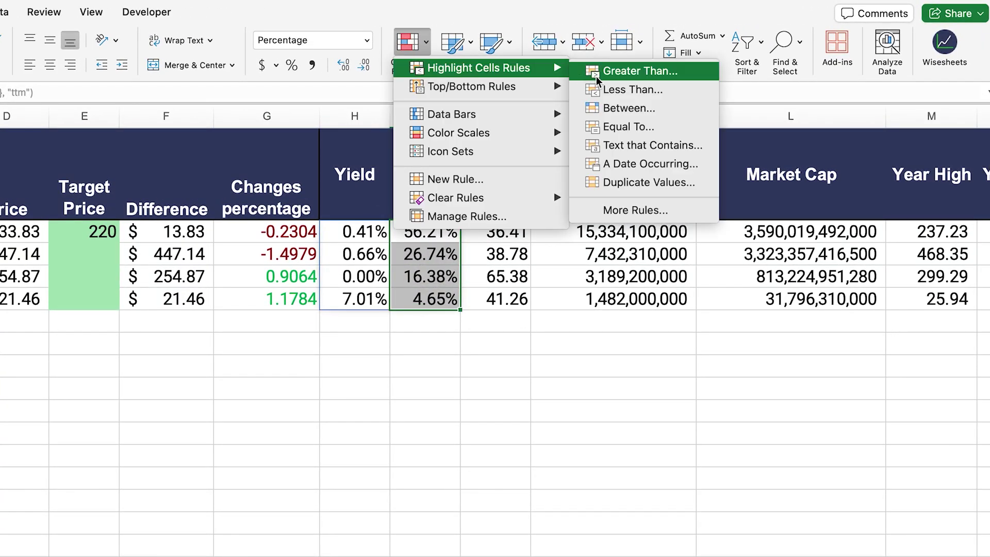
left_click(640, 70)
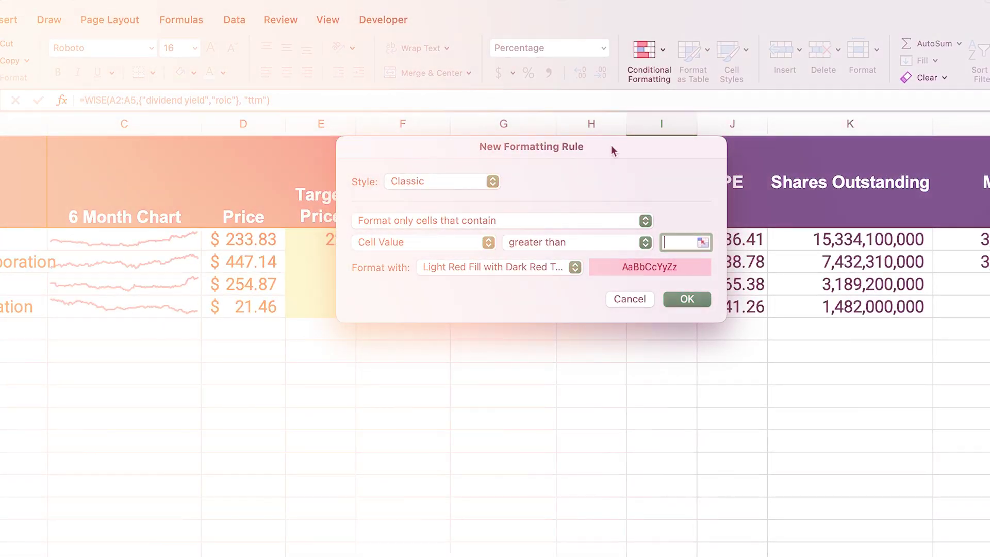
left_click_drag(611, 144, 658, 244)
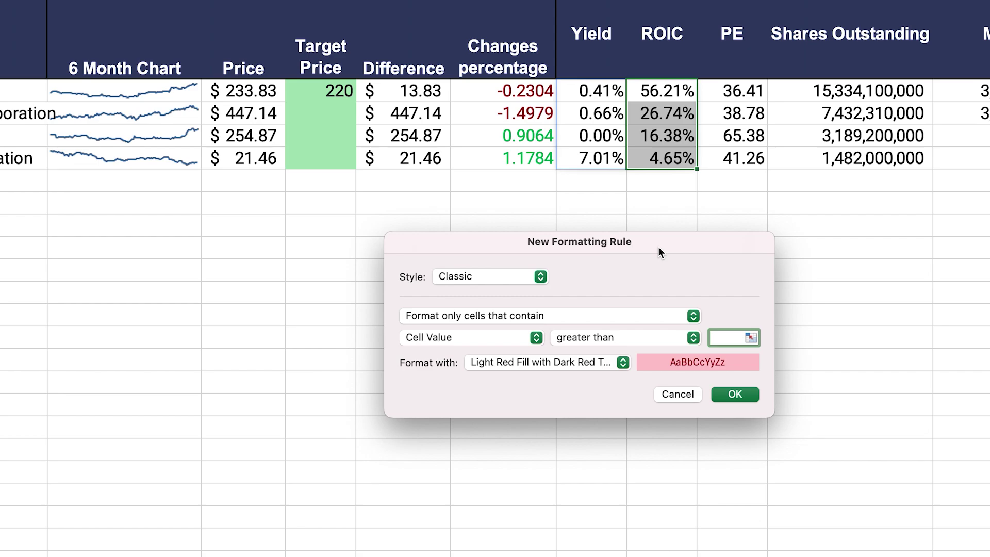
type("25%")
left_click(583, 366)
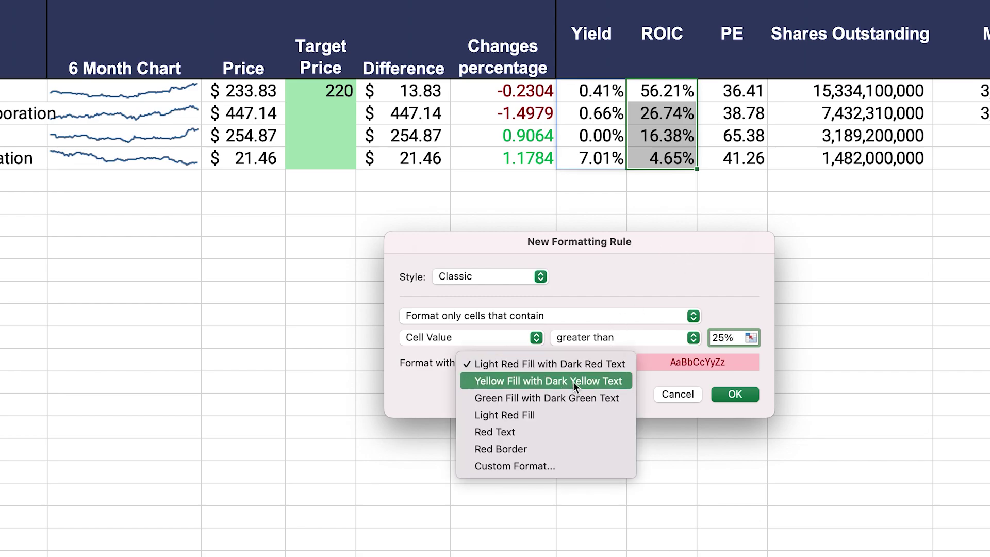
left_click(571, 397)
left_click(734, 394)
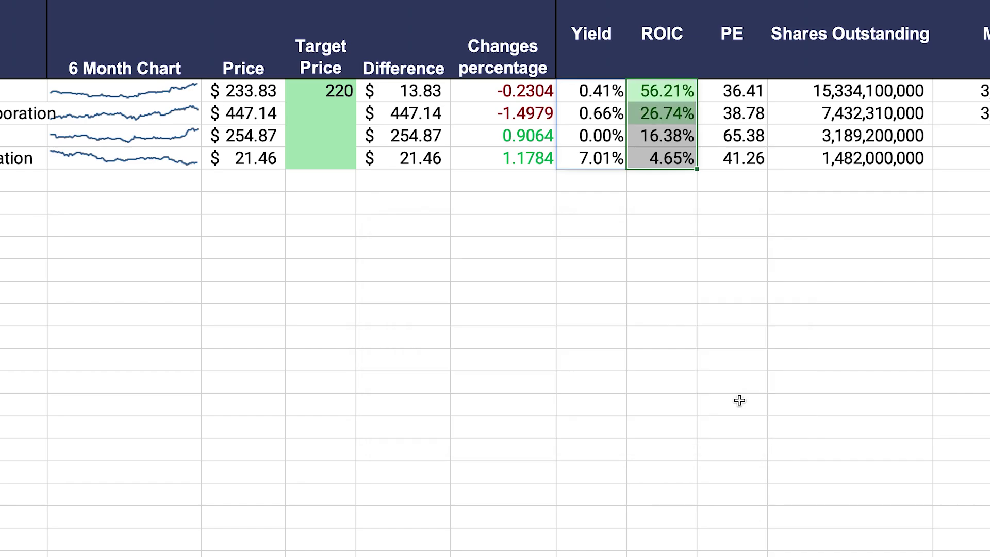
Step: Highlight ROIC values in I2:I5 less than 25% with Light Red Fill with Dark Red Text
left_click(611, 55)
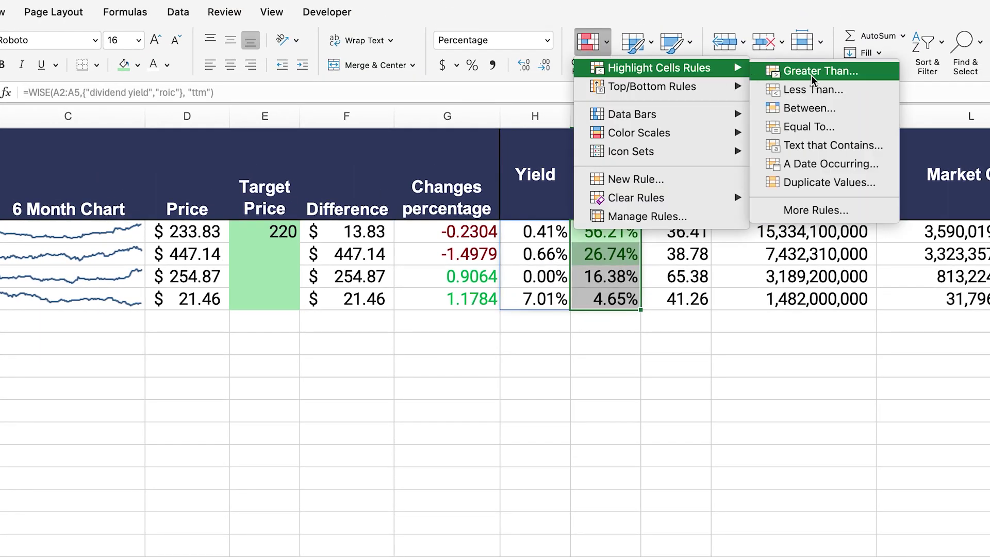
left_click(813, 77)
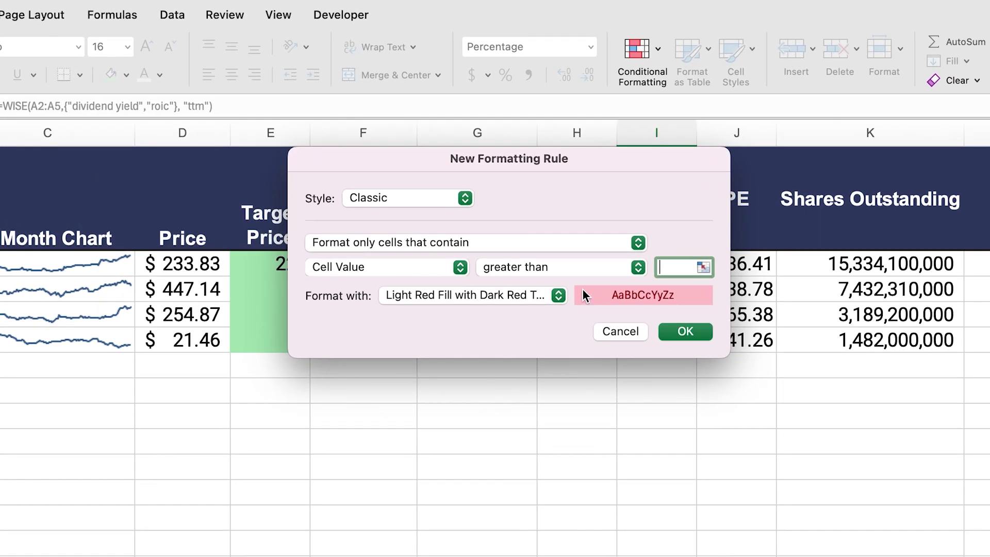
left_click(522, 236)
left_click(560, 288)
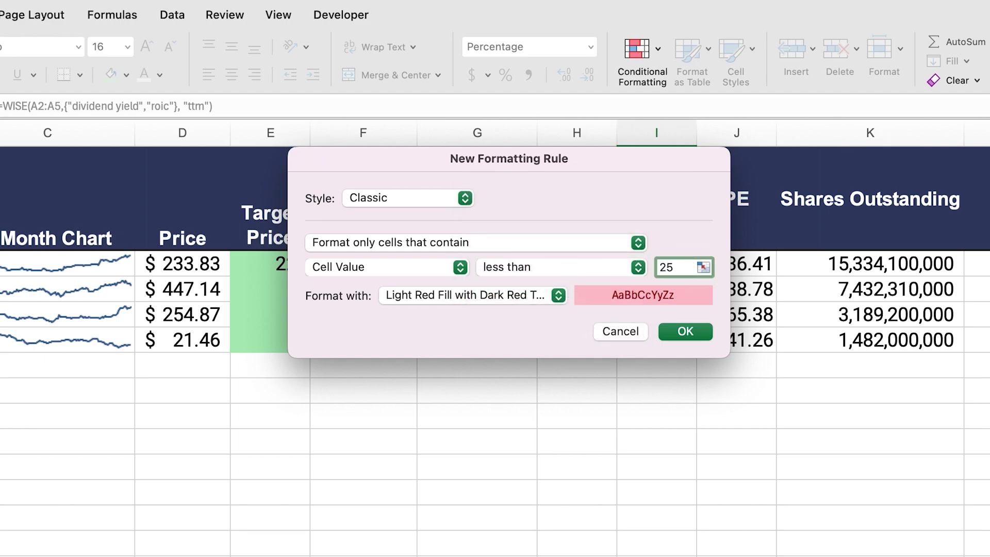
left_click(697, 339)
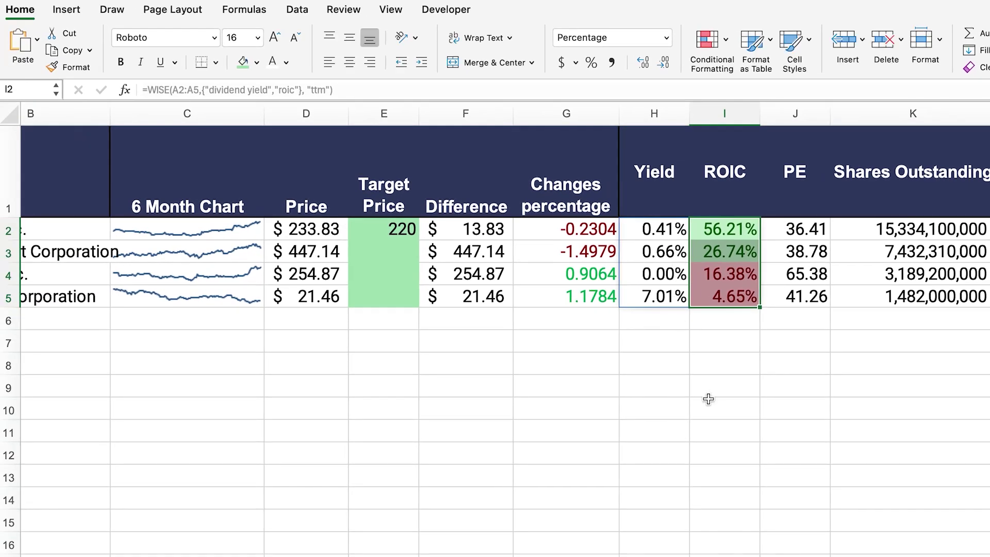
left_click(639, 460)
left_click_drag(726, 235, 725, 297)
left_click_drag(801, 229, 814, 292)
Step: Shade the Percent from Year Low cells P2:P5 with a medium-light green theme fill
scroll(807, 278, "right", 2)
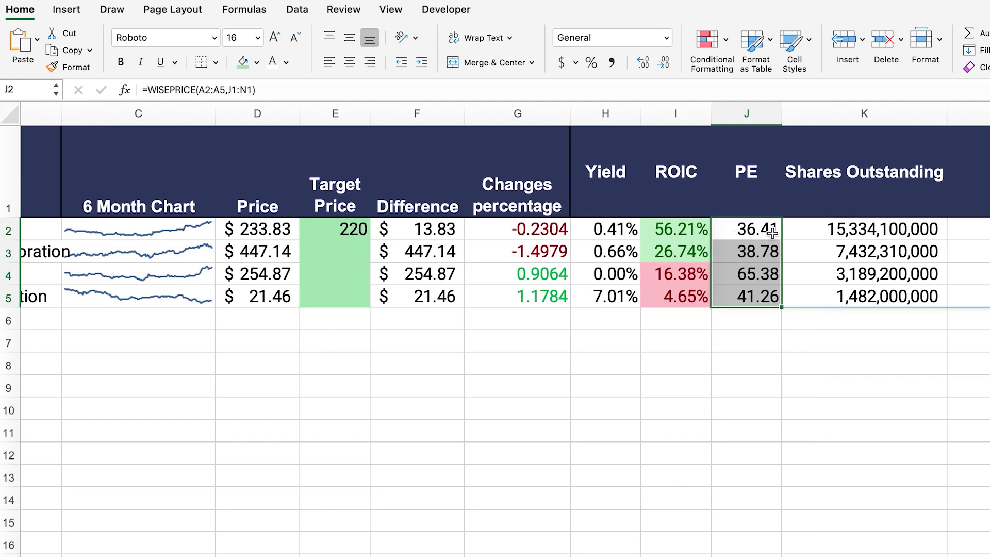
scroll(854, 305, "right", 5)
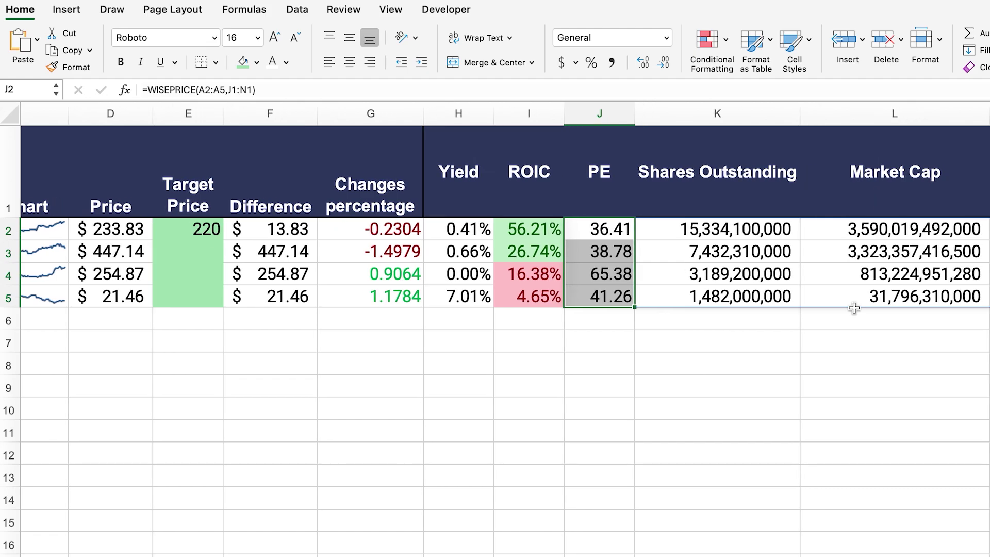
scroll(854, 308, "right", 2)
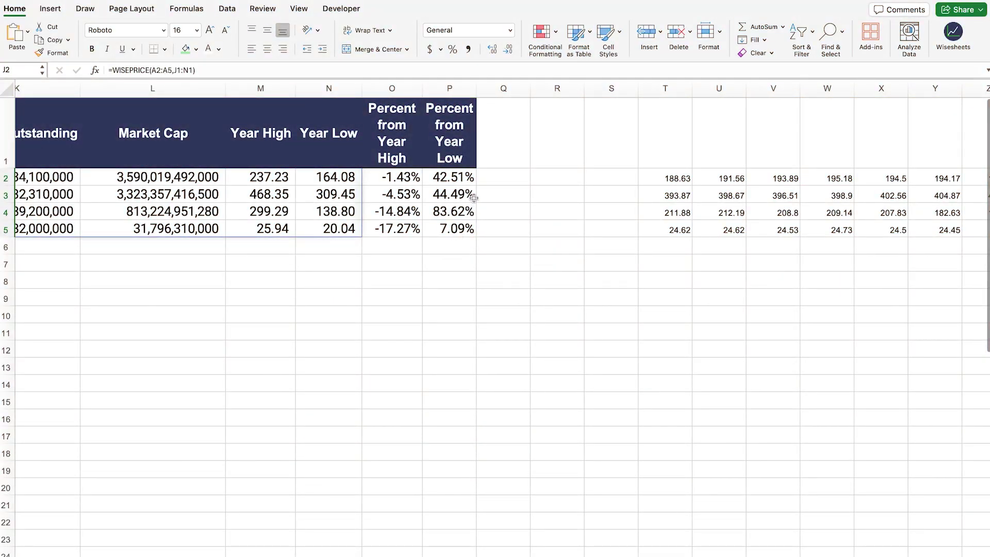
left_click_drag(461, 178, 458, 229)
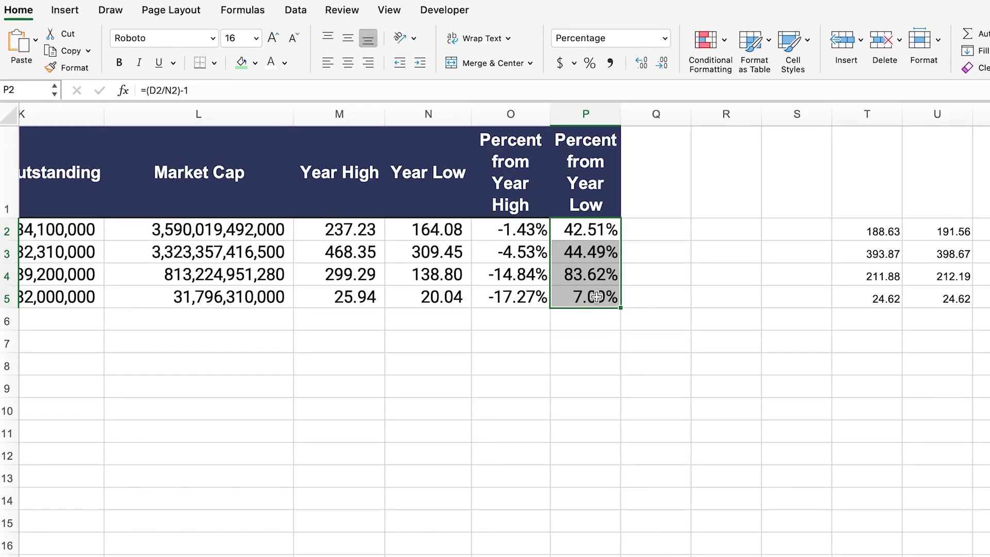
left_click(256, 63)
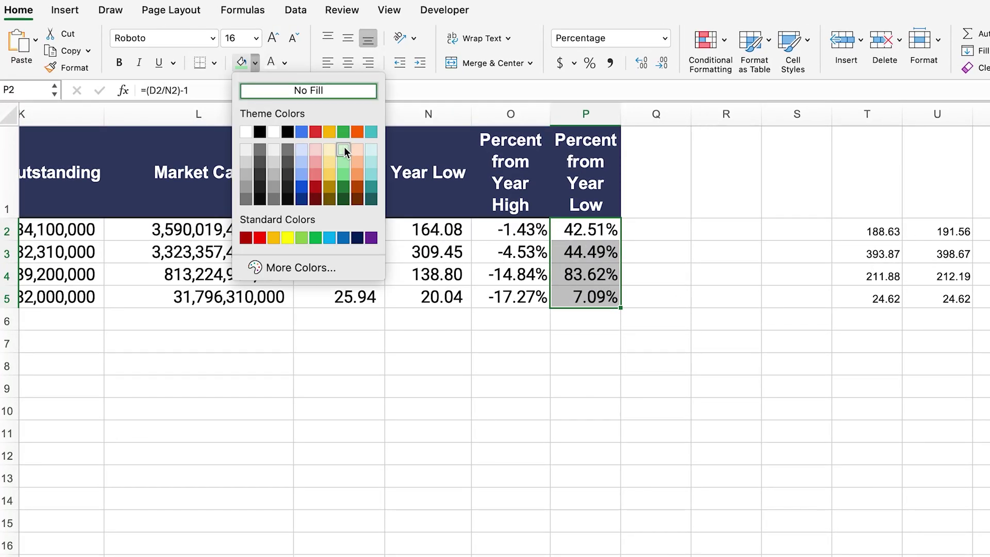
left_click(344, 183)
Step: Shade the Percent from Year High cells O2:O5 with a light red theme fill
left_click_drag(526, 238, 516, 300)
left_click(255, 63)
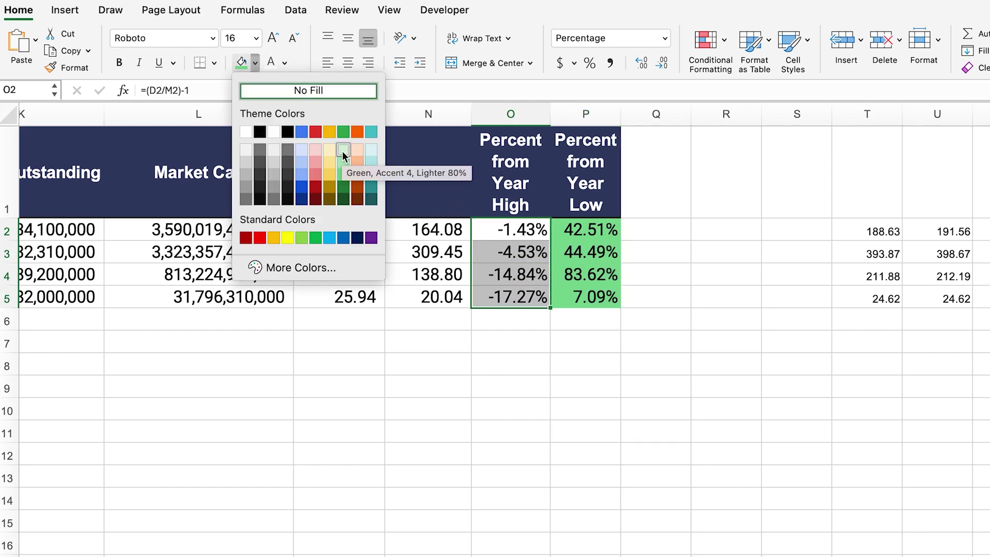
left_click(315, 175)
left_click(511, 409)
scroll(679, 448, "left", 10)
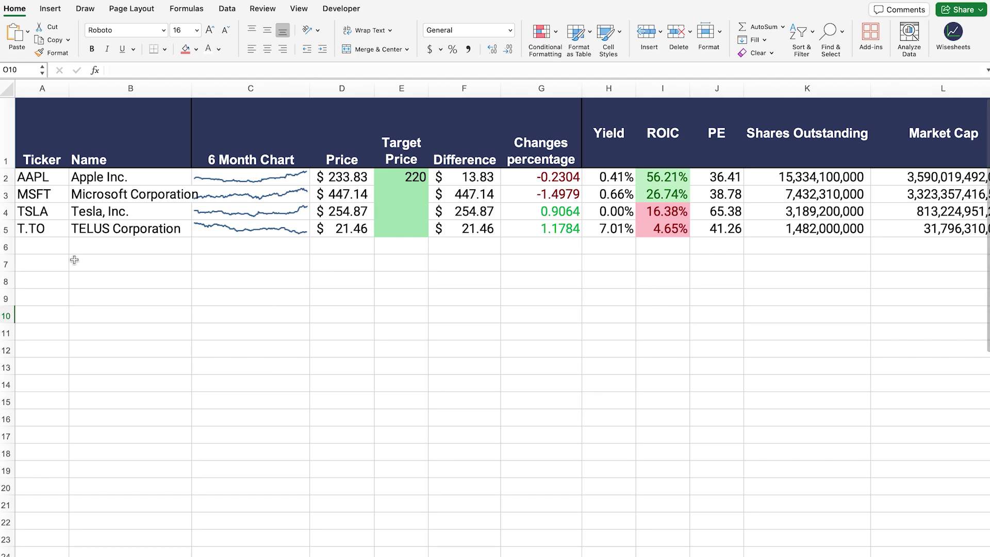
left_click_drag(36, 246, 50, 540)
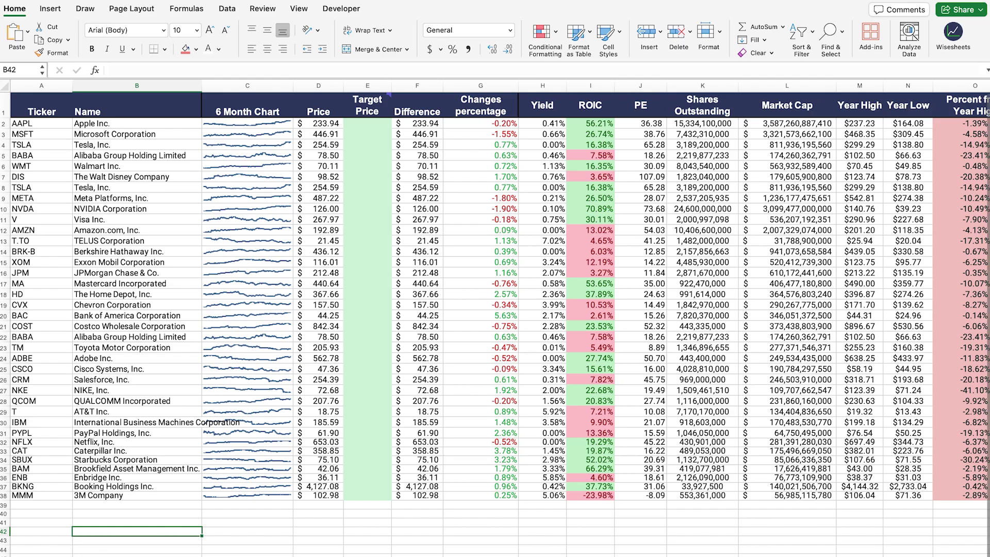
Step: Add the ticker CRM in cell A39, directly below the last ticker of the stock list
scroll(496, 320, "right", 5)
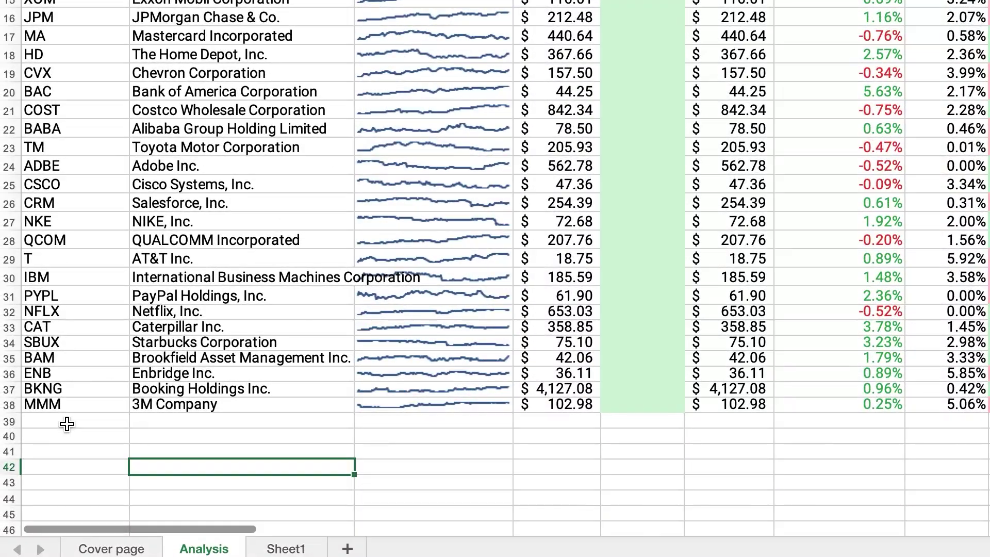
left_click(67, 424)
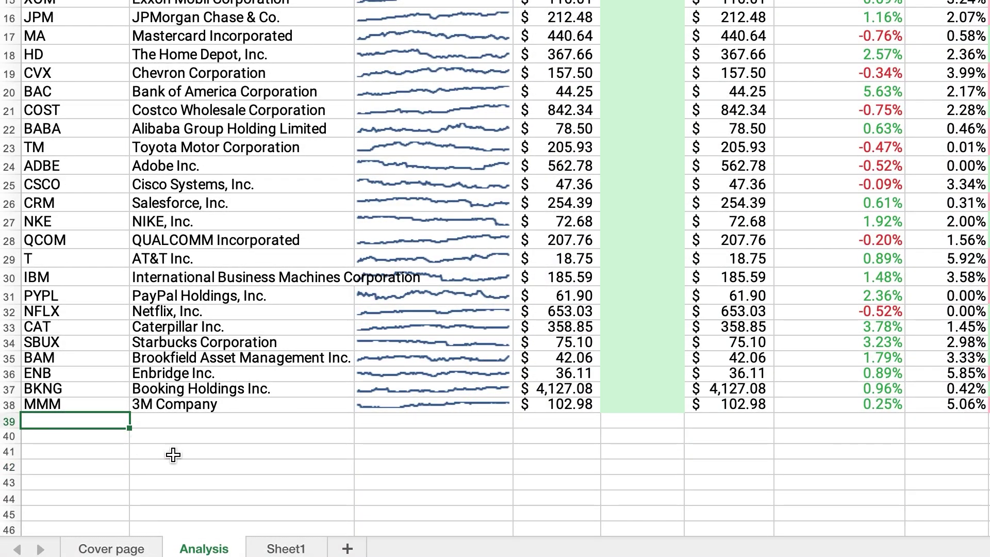
type("CRM")
key("Return")
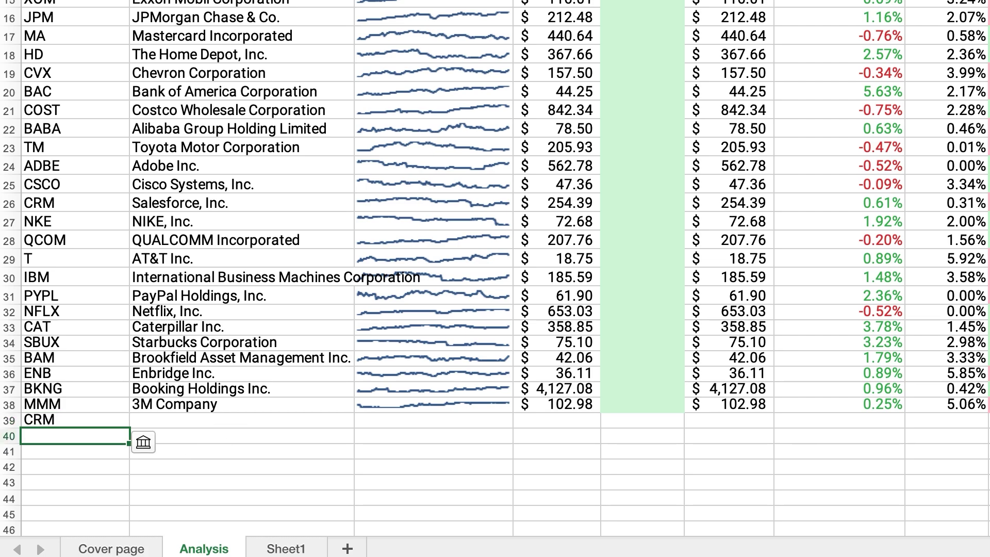
Step: Extend the ticker range of the WISEPRICE formula in the Name column to A2:A39
double_click(155, 404)
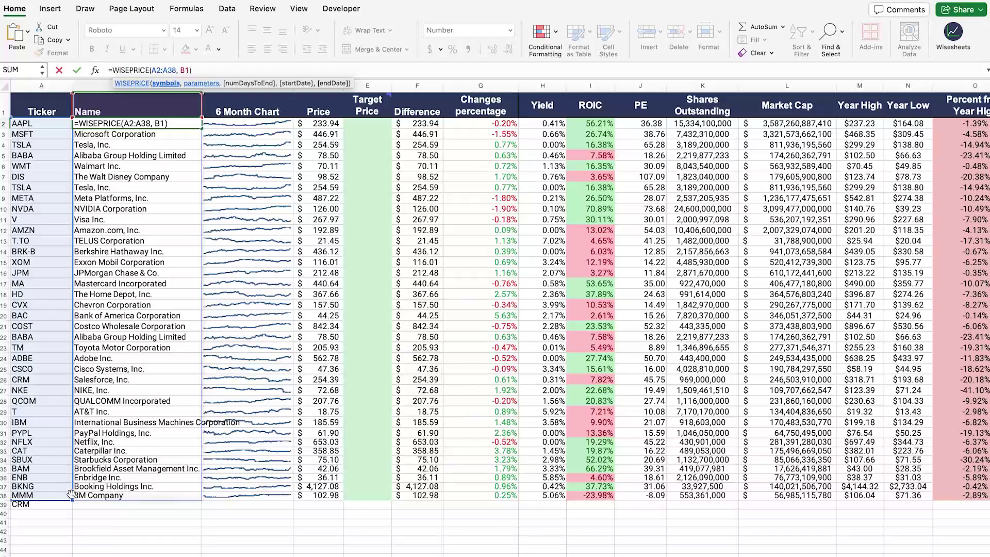
left_click_drag(72, 499, 71, 507)
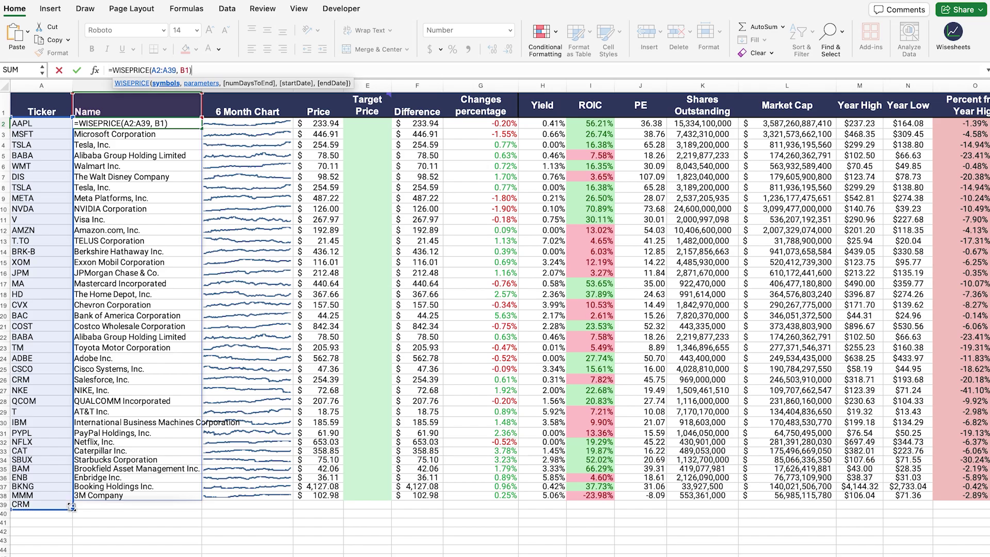
key("Return")
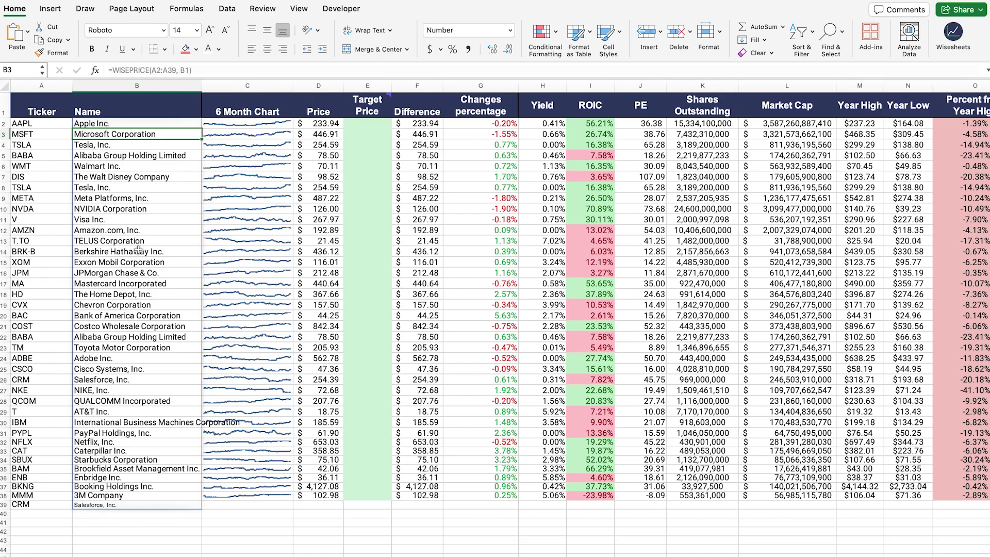
scroll(495, 310, "right", 8)
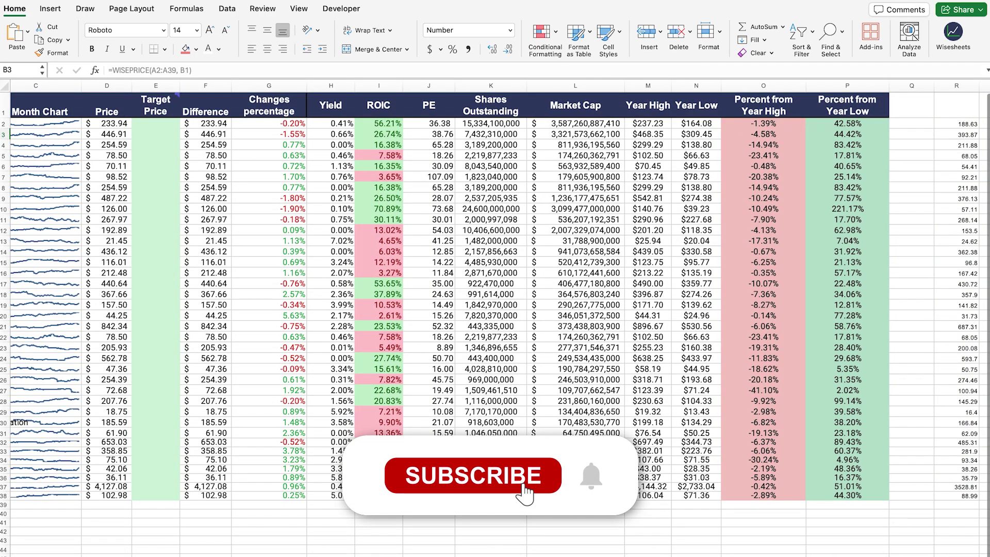
scroll(495, 309, "right", 3)
scroll(496, 309, "right", 4)
scroll(496, 310, "left", 9)
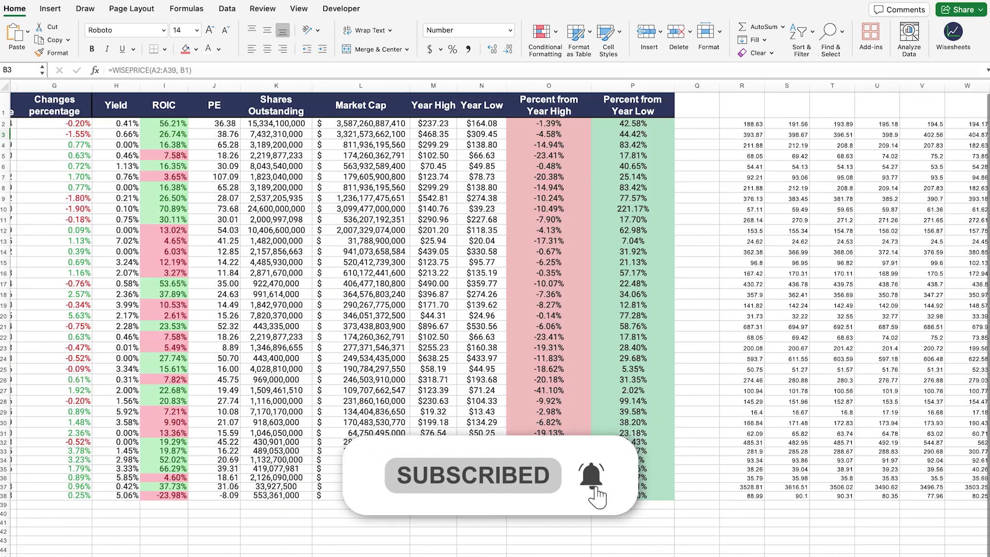